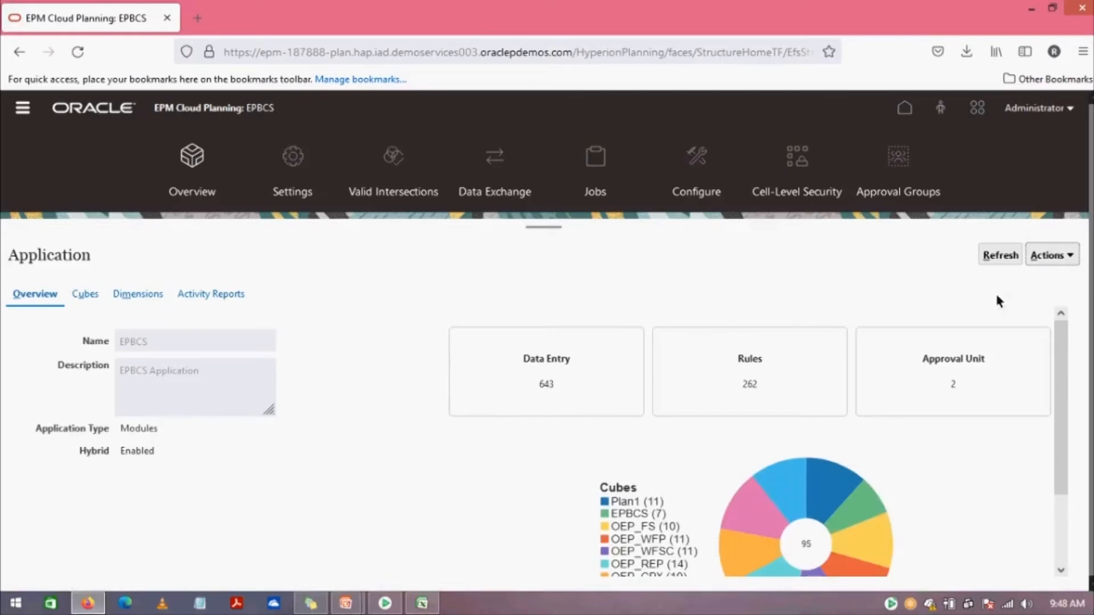
- Remove the existing EPBCS application from the environment
click(1050, 254)
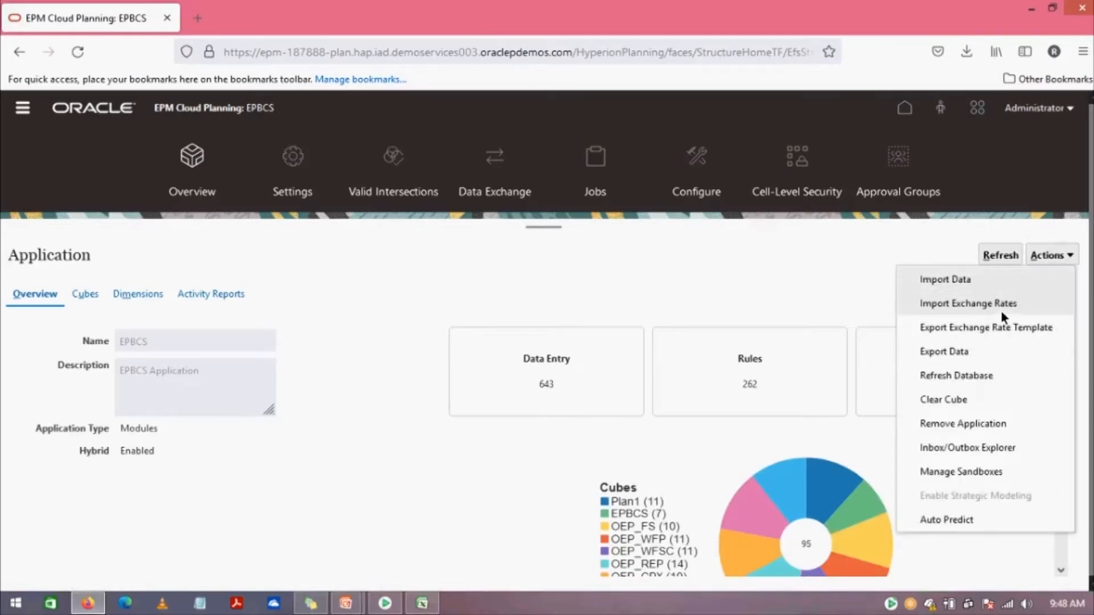
click(954, 428)
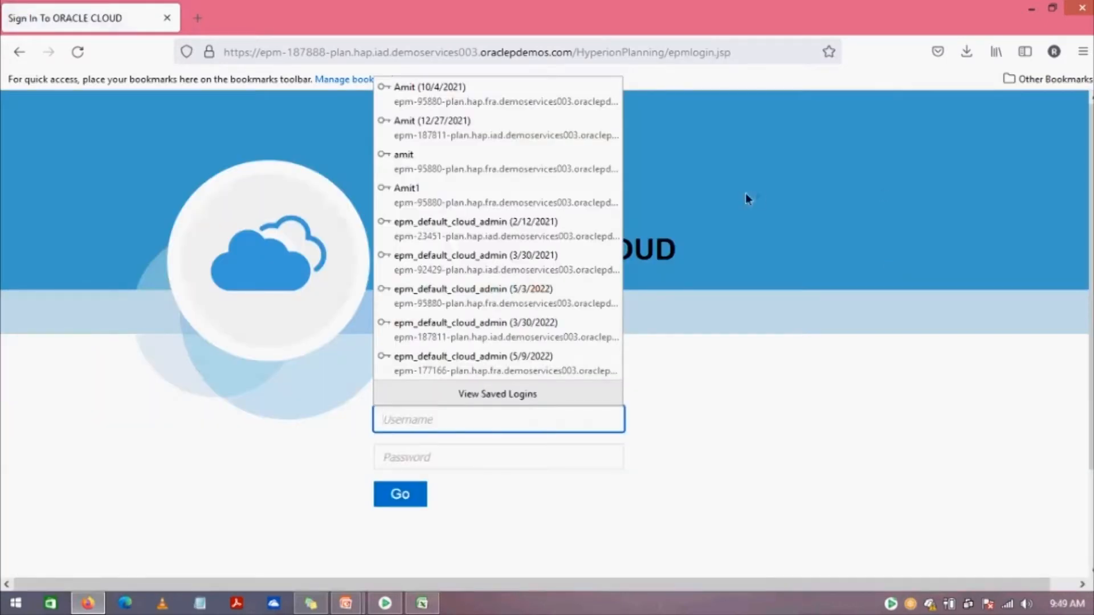
- Sign in to Oracle Cloud with the saved administrator username and the account password copied from the sticky note, without saving the login
click(539, 233)
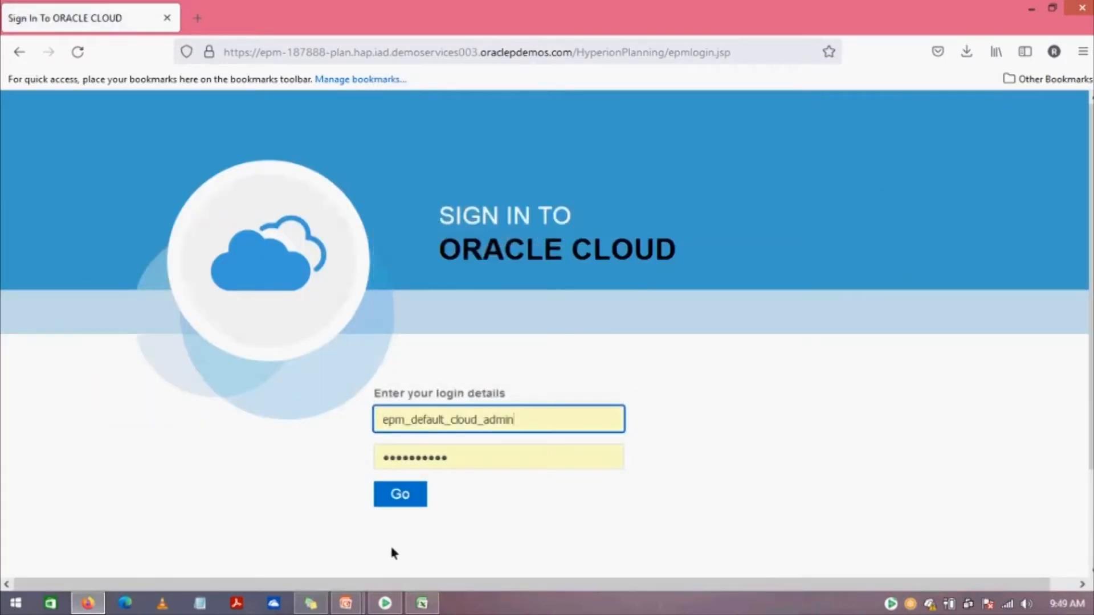
click(310, 604)
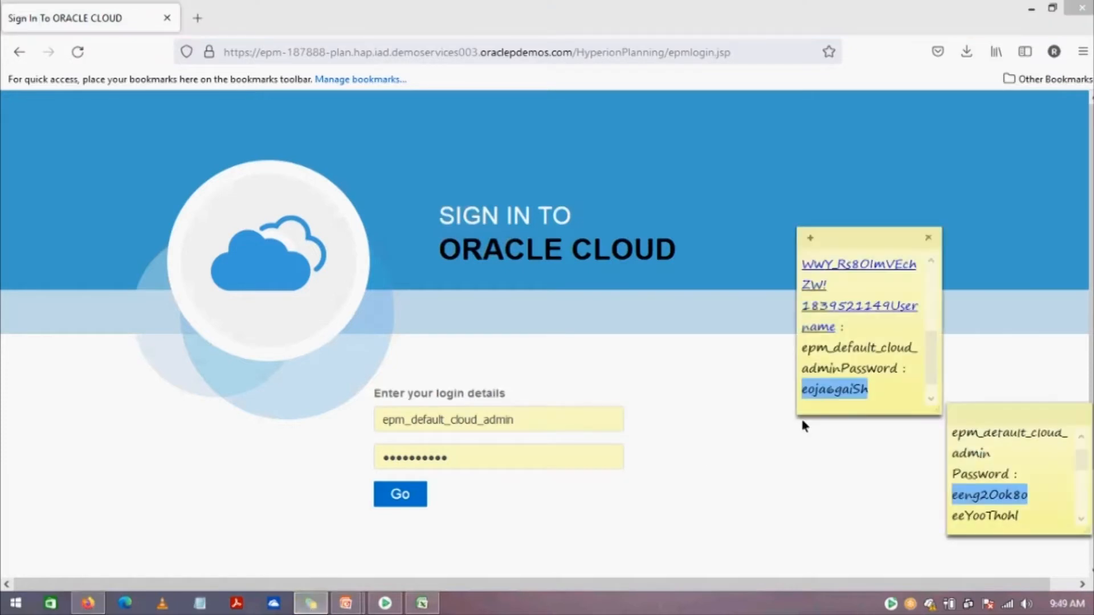
click(873, 401)
drag(860, 397, 805, 405)
drag(452, 462, 332, 462)
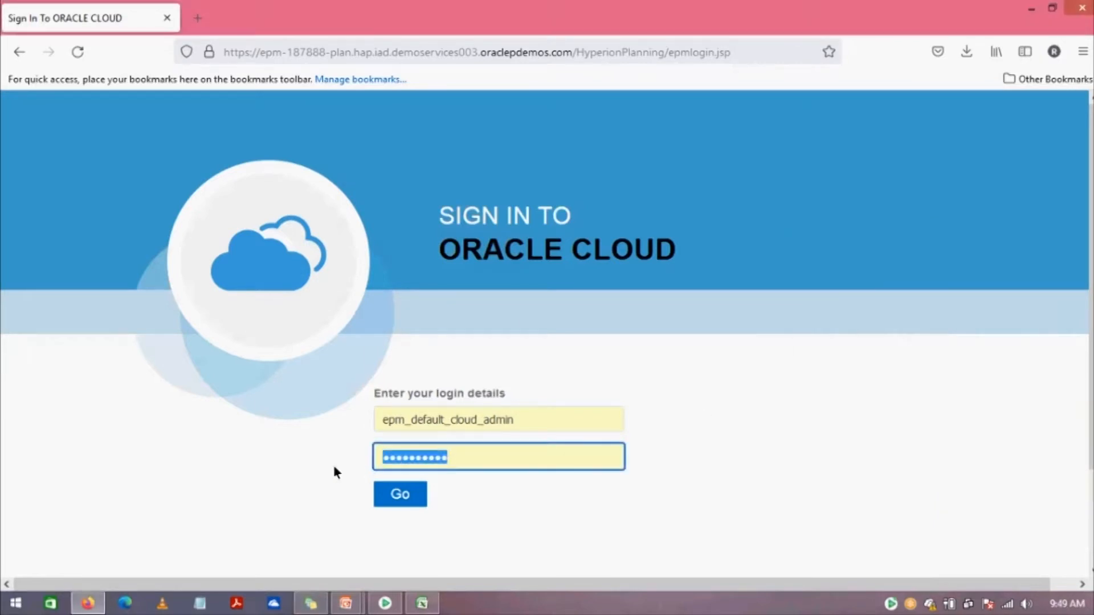
key(ctrl+v)
click(401, 495)
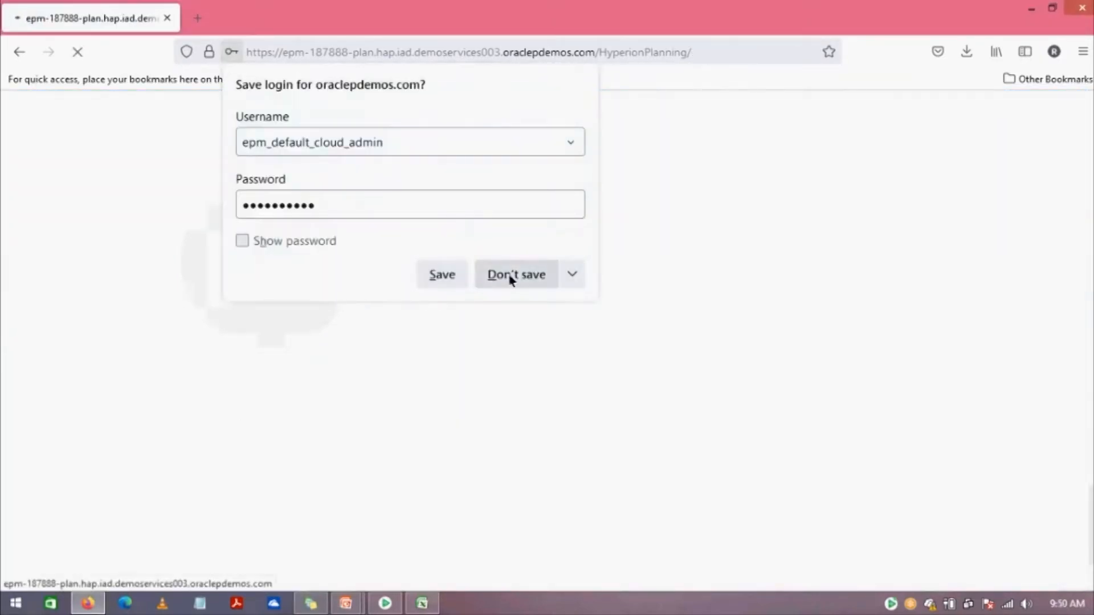
click(511, 277)
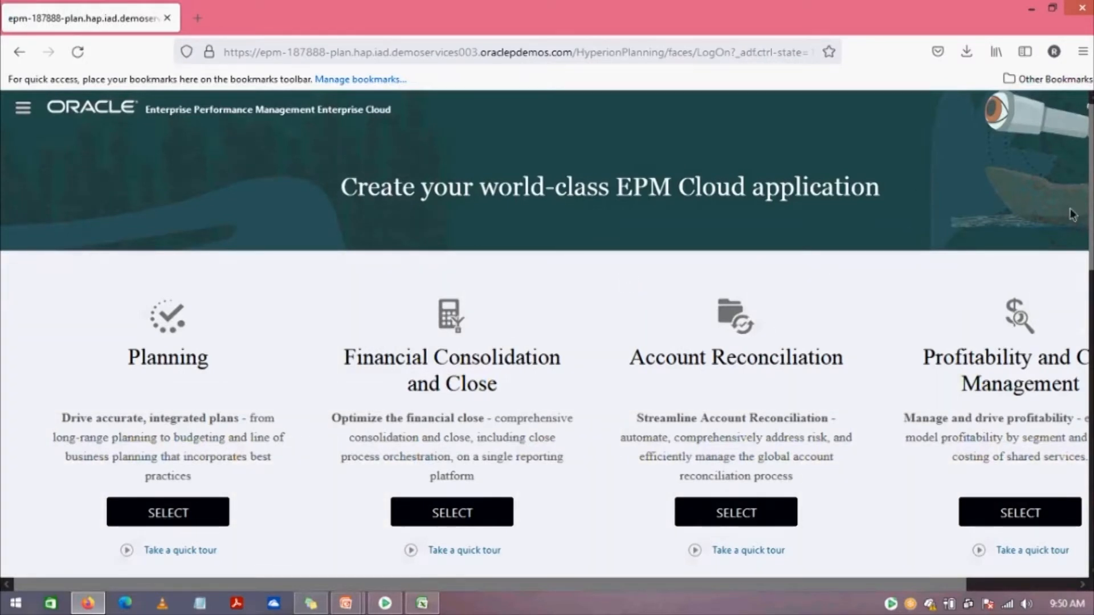
- Review the EPM Cloud offerings, choose Planning, and start creating a new application
drag(1091, 238, 1091, 270)
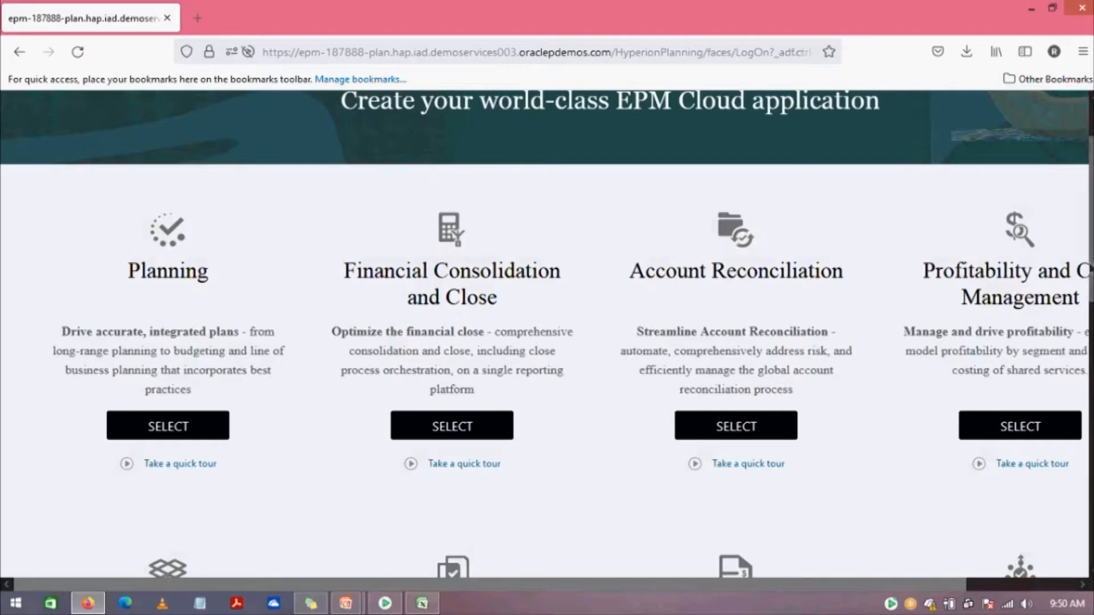
scroll(1090, 269, down, 3)
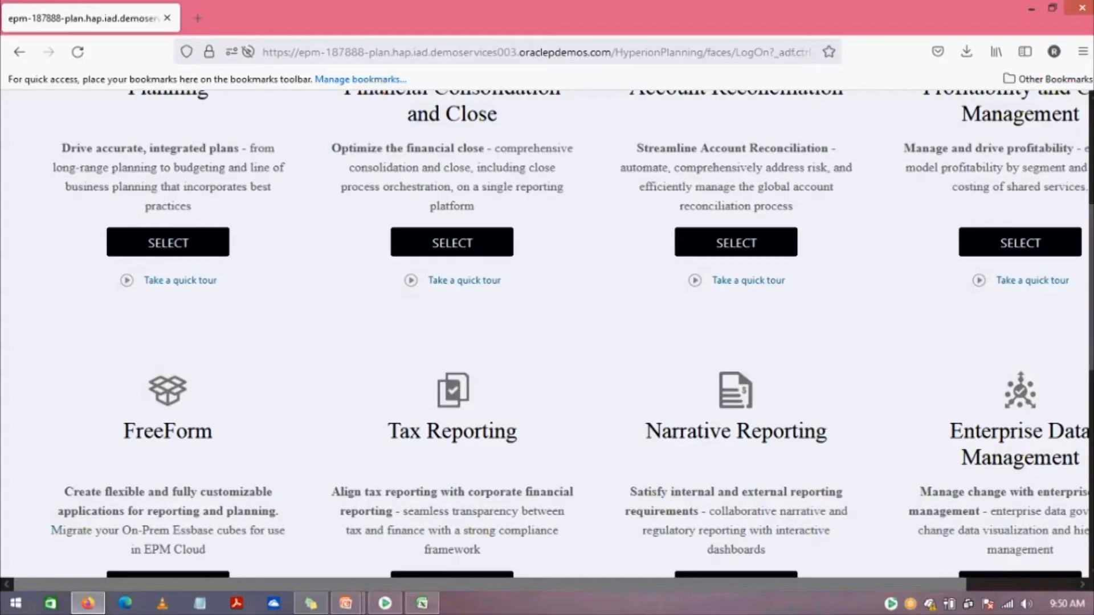
drag(1091, 319, 1091, 227)
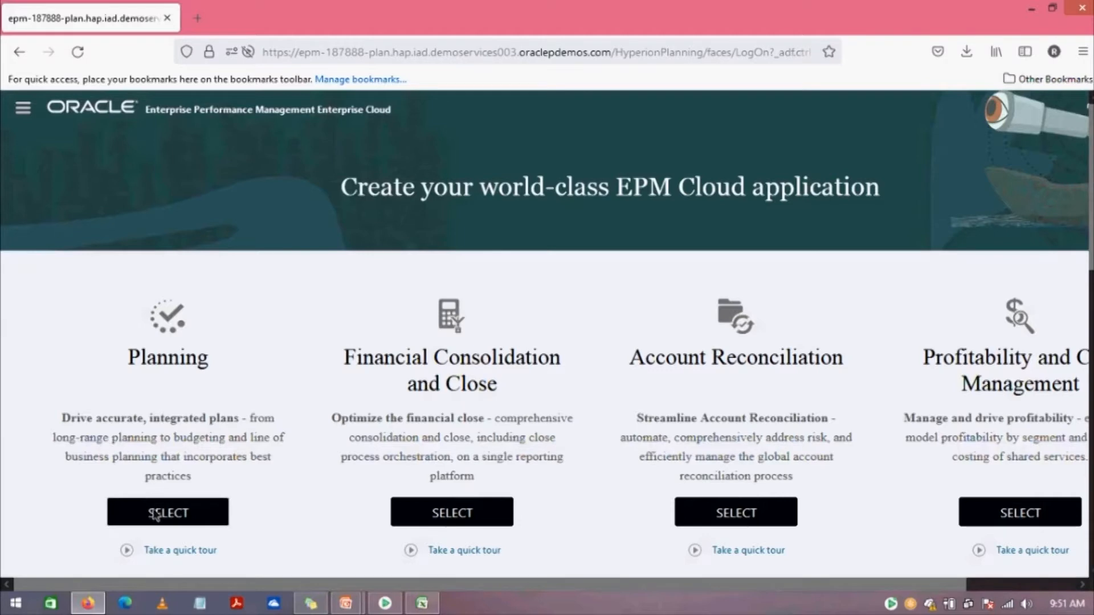
click(176, 511)
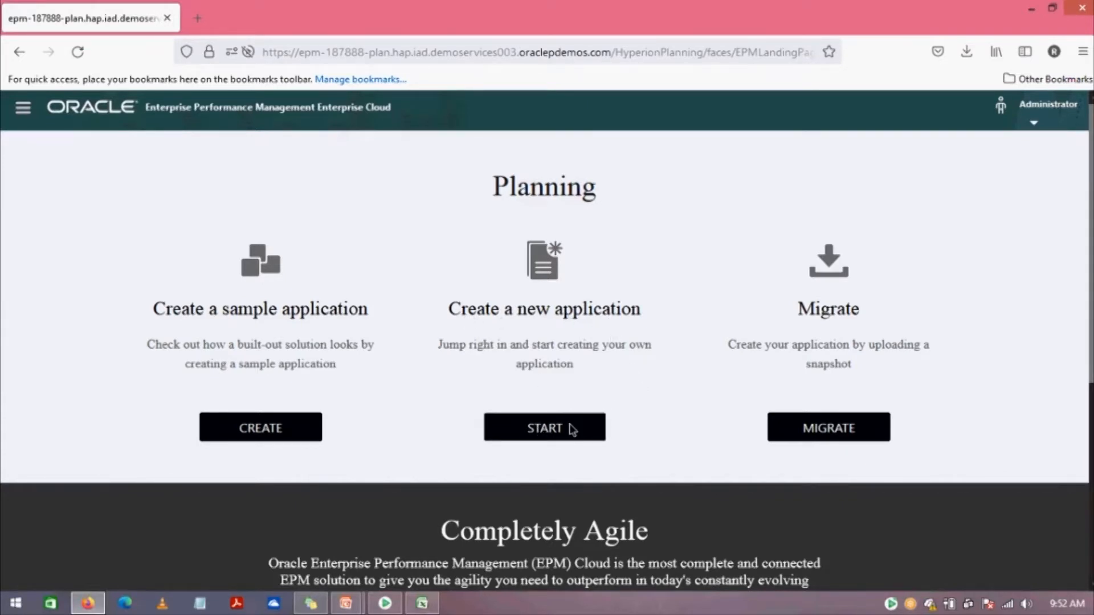
click(544, 430)
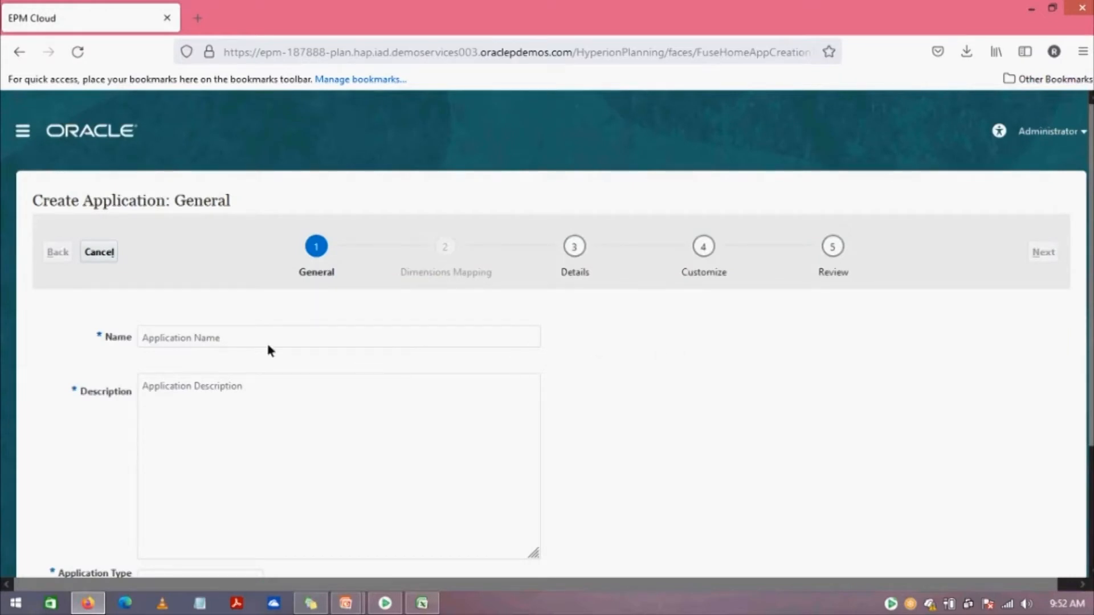
- Enter FEP as the application name and "This Application is used to configure Finance Module" as its description
click(224, 346)
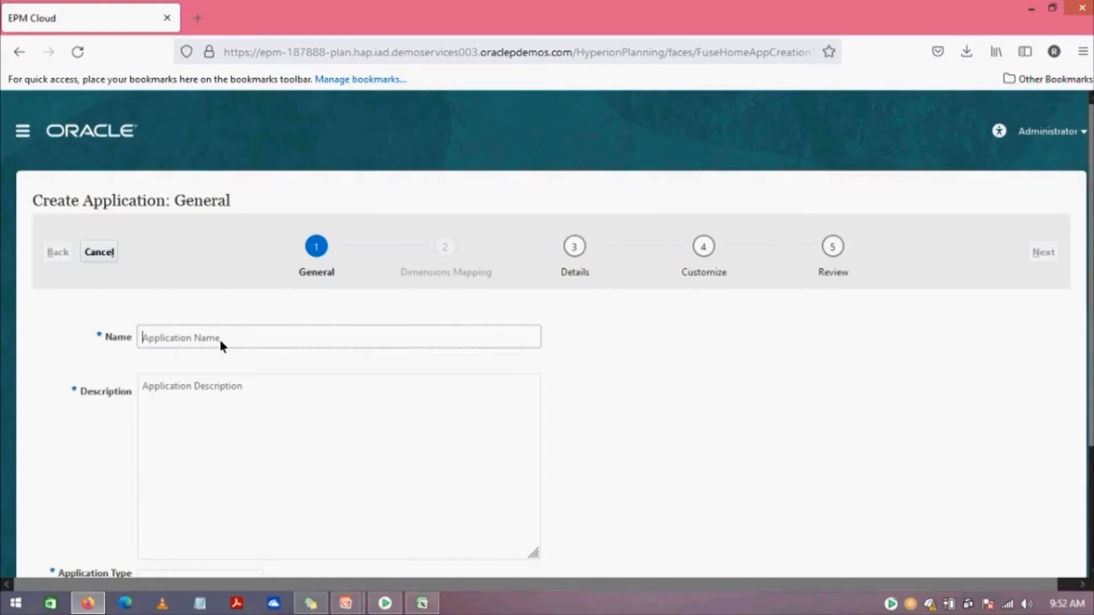
text(FEP)
drag(1090, 332, 1090, 363)
click(239, 351)
scroll(239, 350, down, 1)
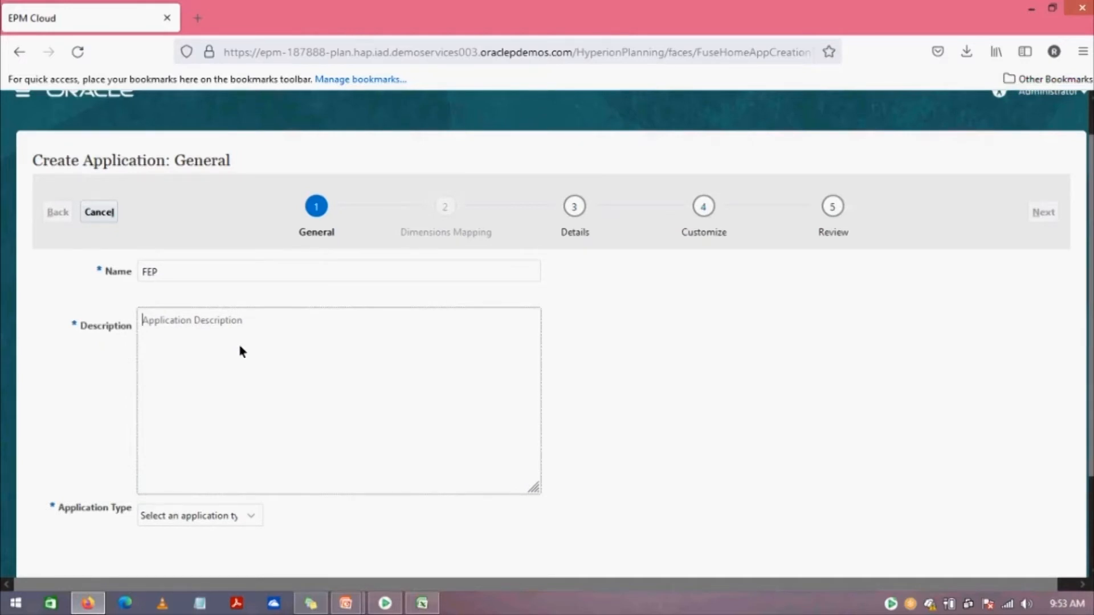
text(This Application is u)
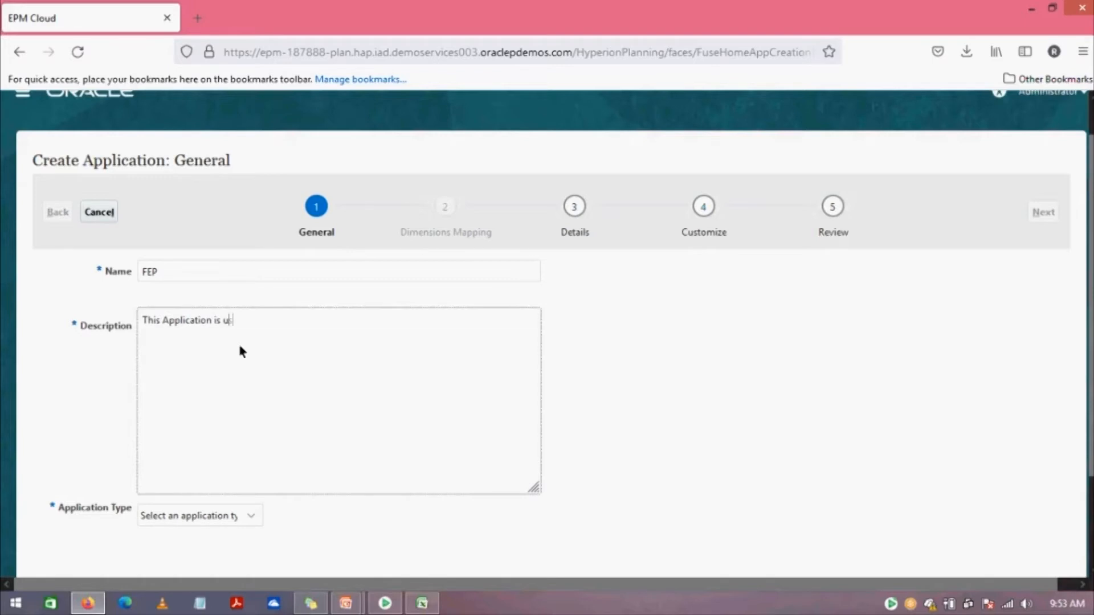
text(sed to configure Finance)
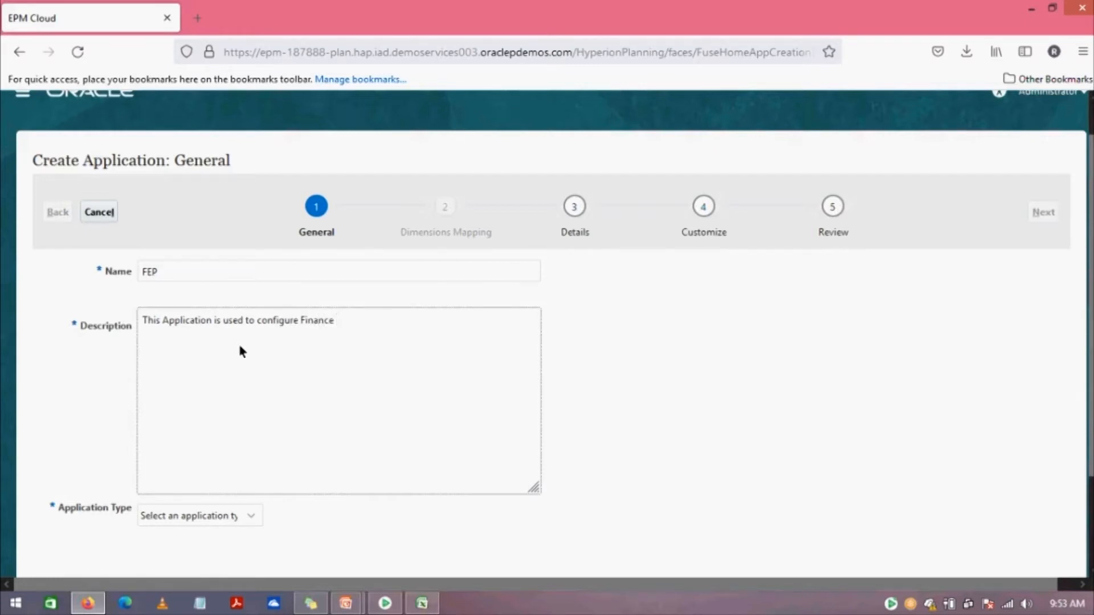
text( Module)
- Change the application name to EPBCS
double_click(164, 271)
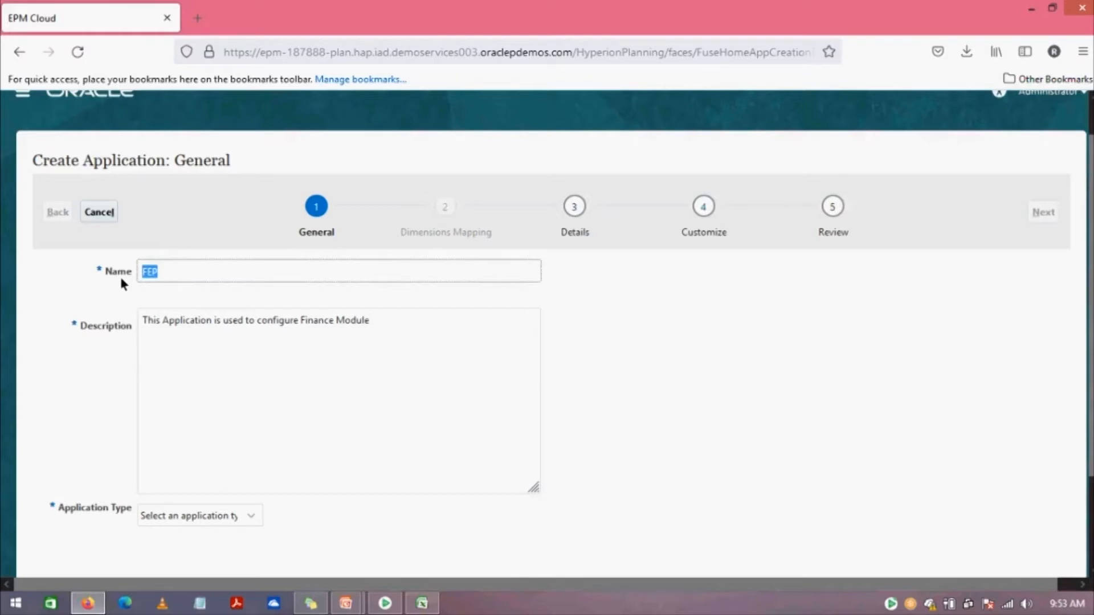
text(EPBCS)
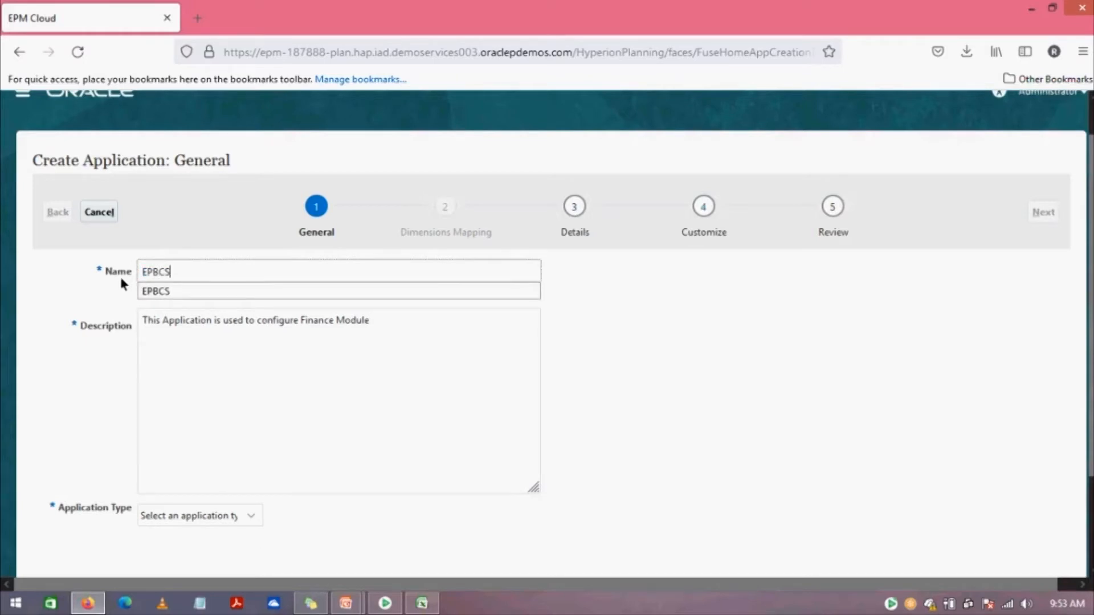
click(176, 292)
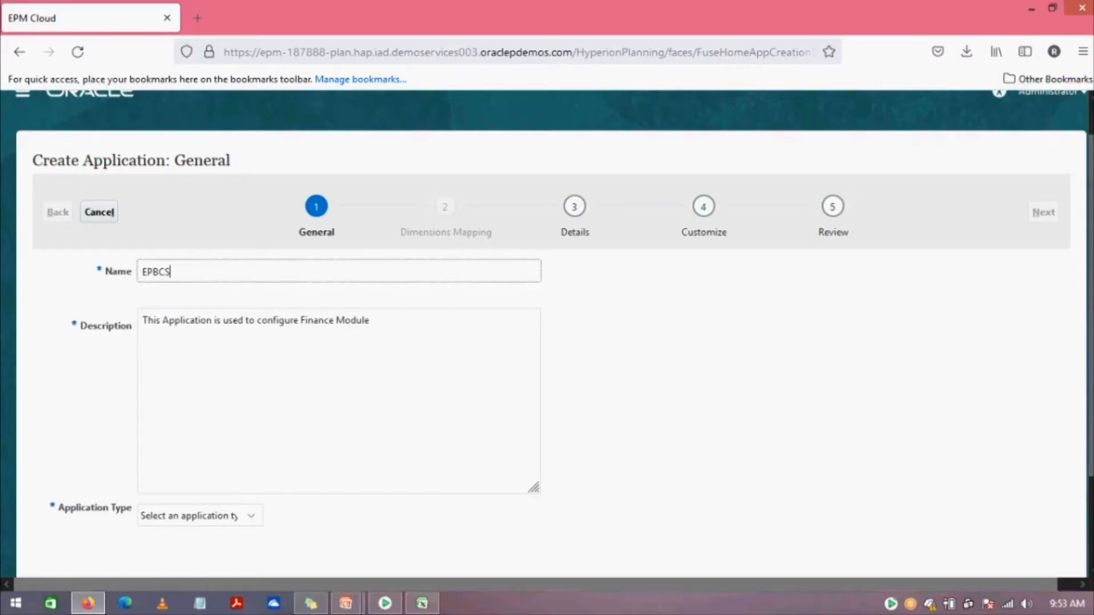
- Set the application type to Modules and continue to the application details
scroll(547, 342, down, 1)
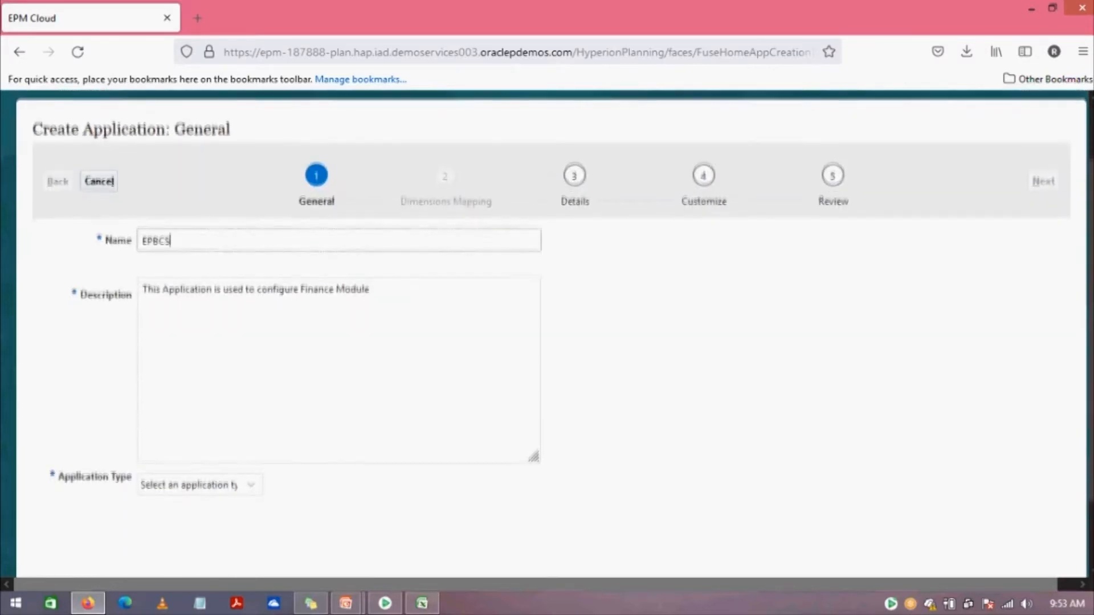
scroll(350, 413, down, 3)
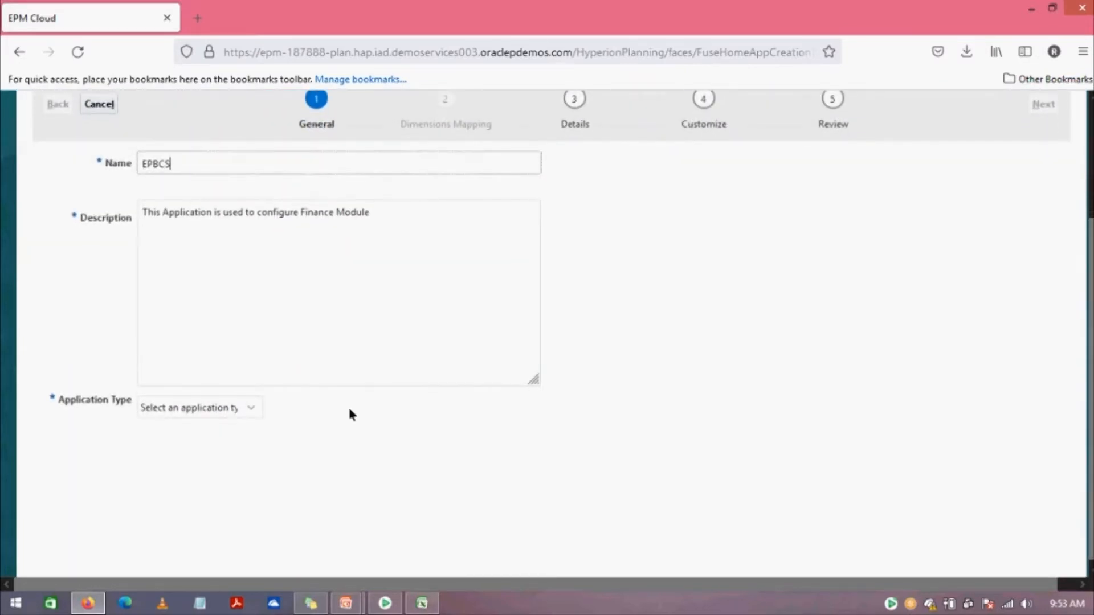
click(251, 408)
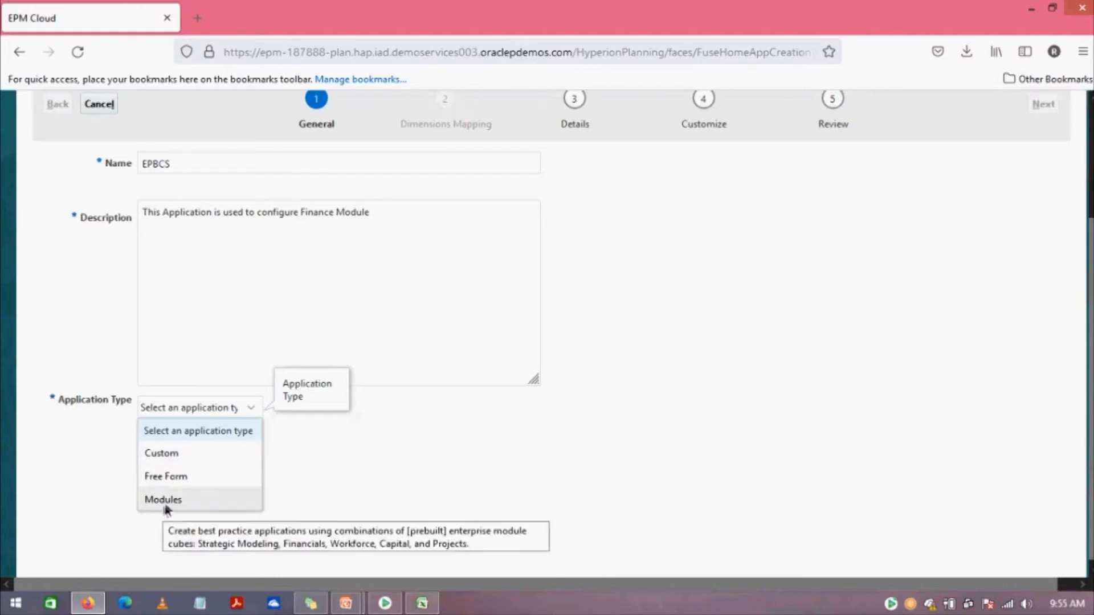
click(196, 499)
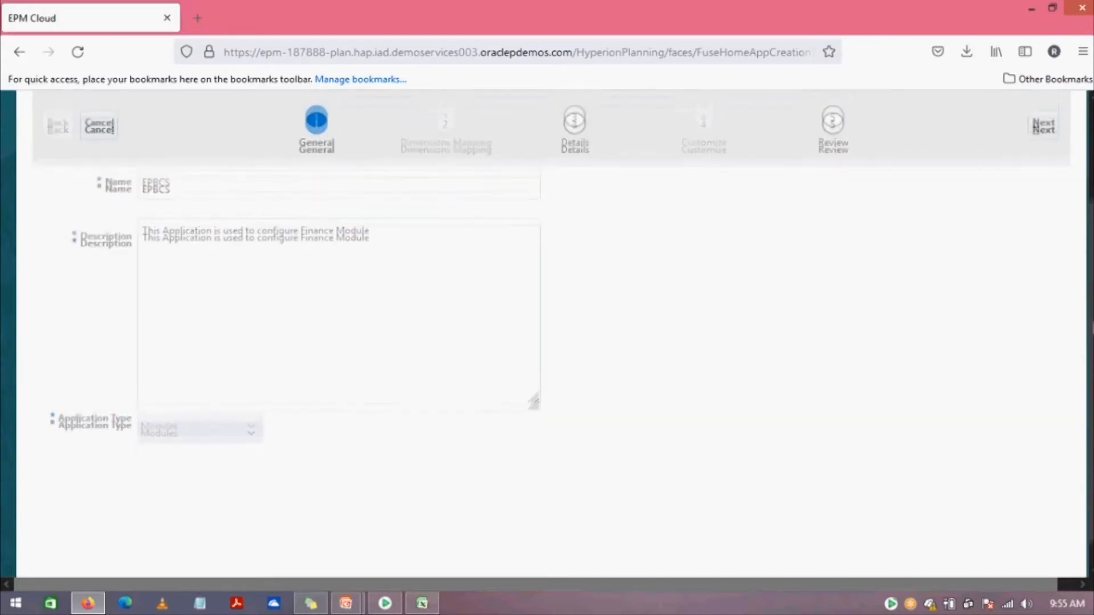
click(260, 209)
click(390, 262)
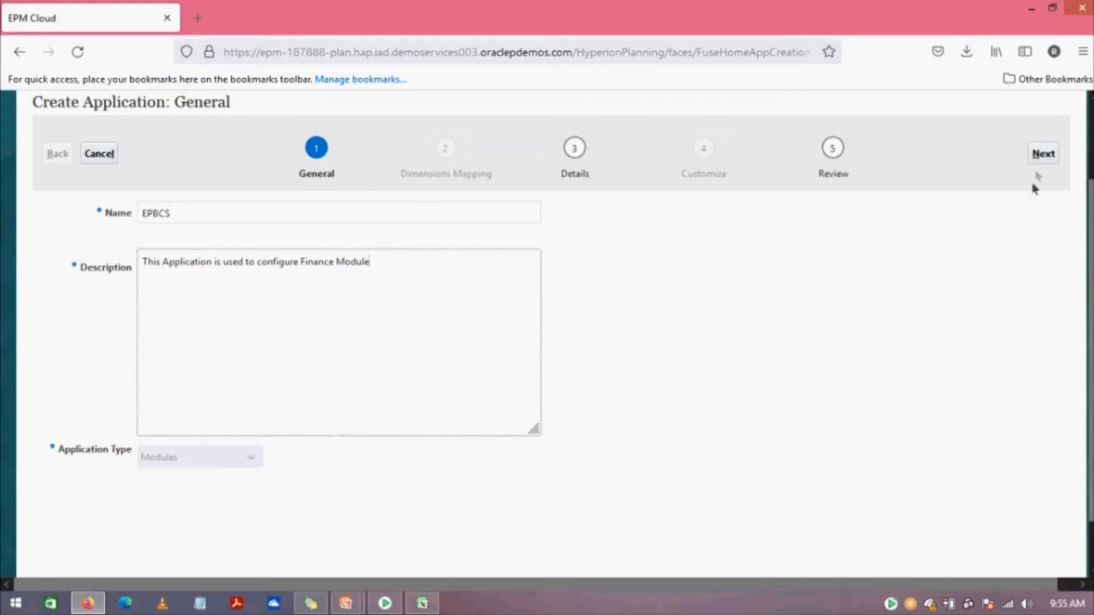
click(1043, 154)
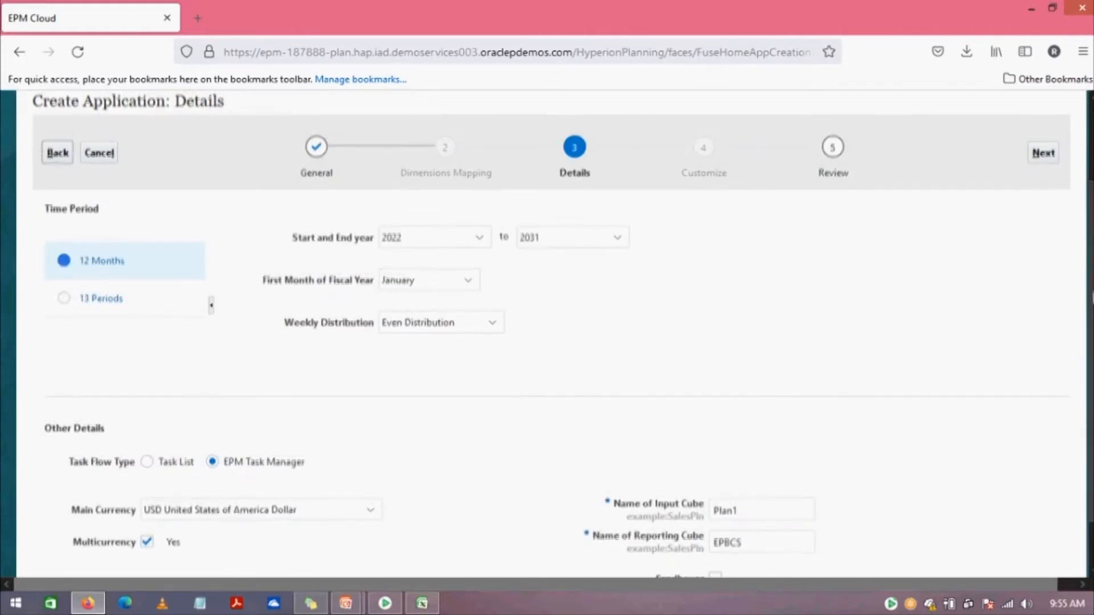
- Set the application's time period to start in 2020 and end in 2025
scroll(1085, 287, down, 1)
scroll(1086, 287, down, 1)
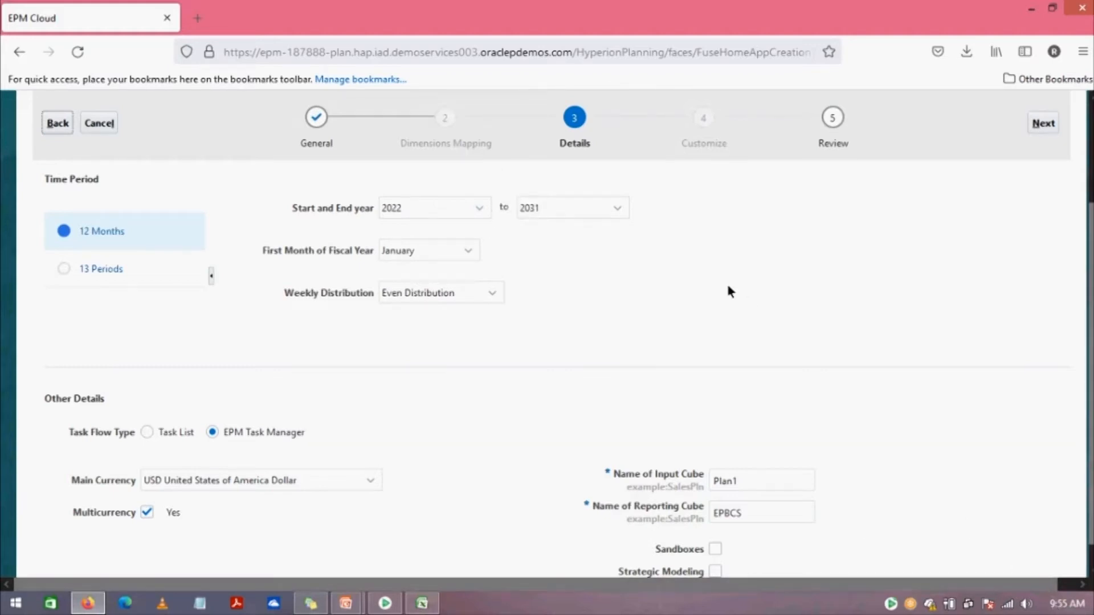
click(480, 208)
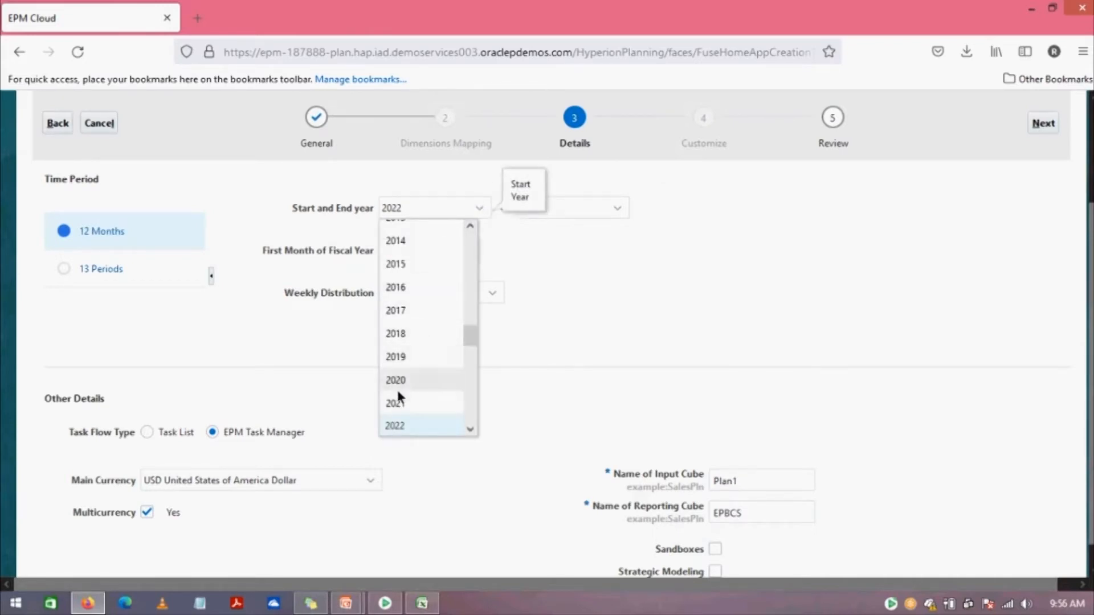
click(403, 356)
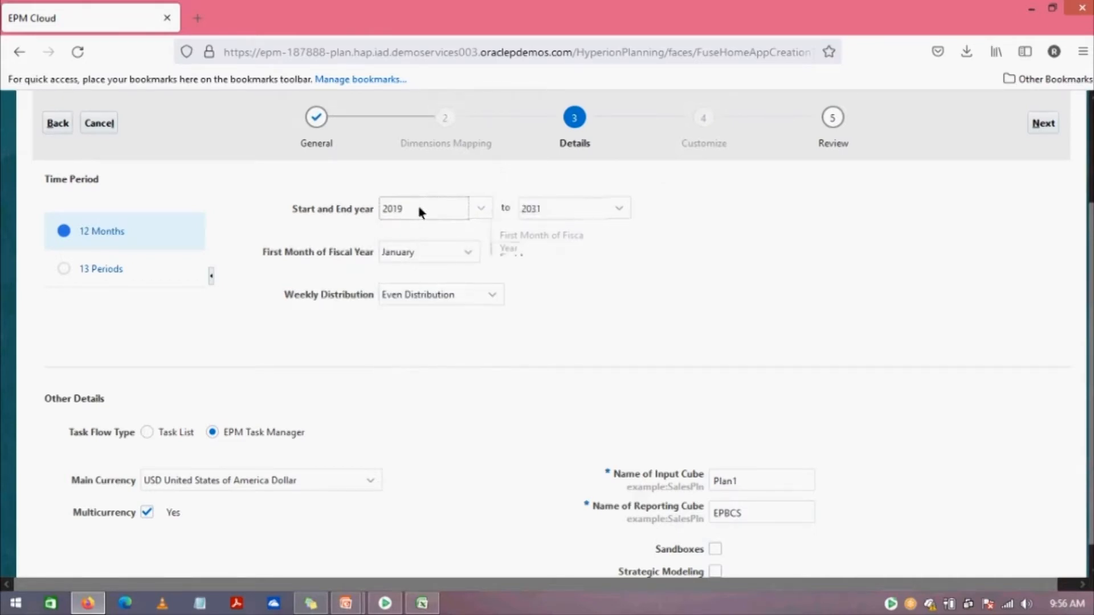
click(481, 207)
click(425, 392)
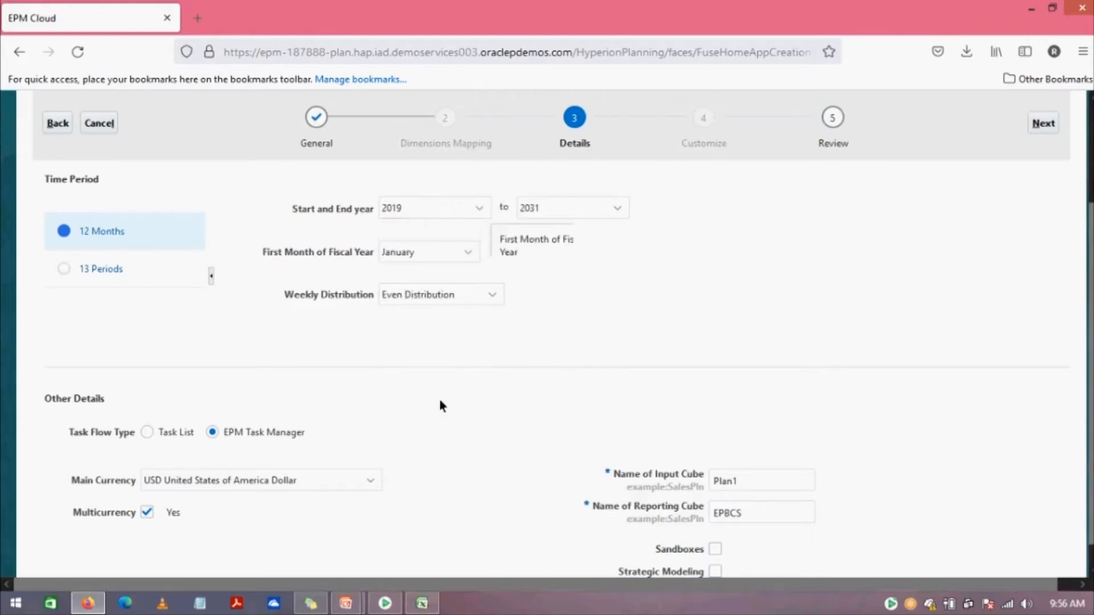
click(482, 209)
click(470, 426)
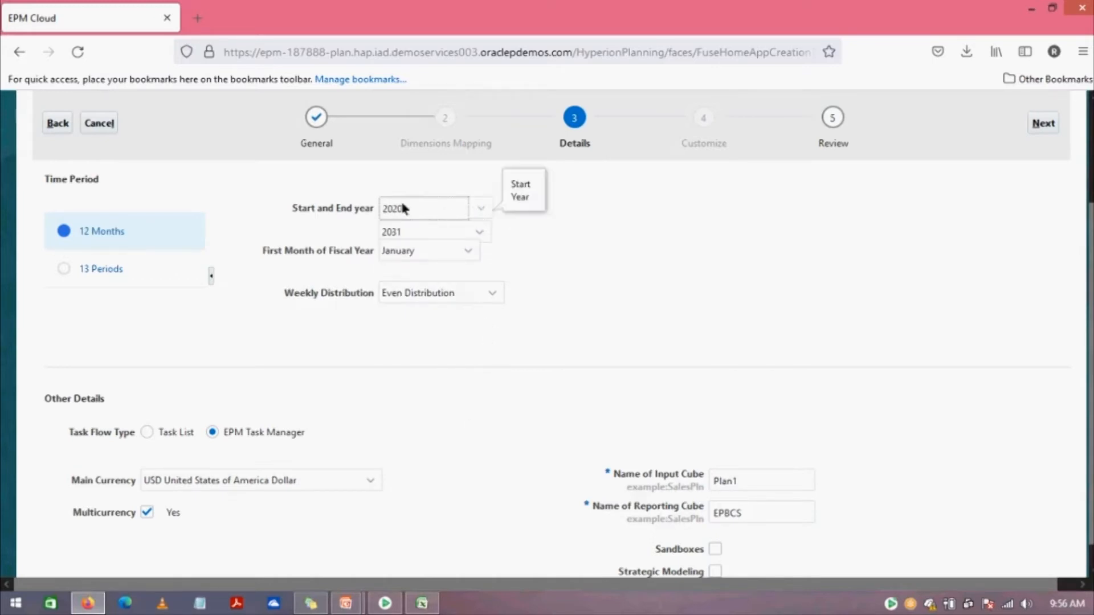
click(428, 210)
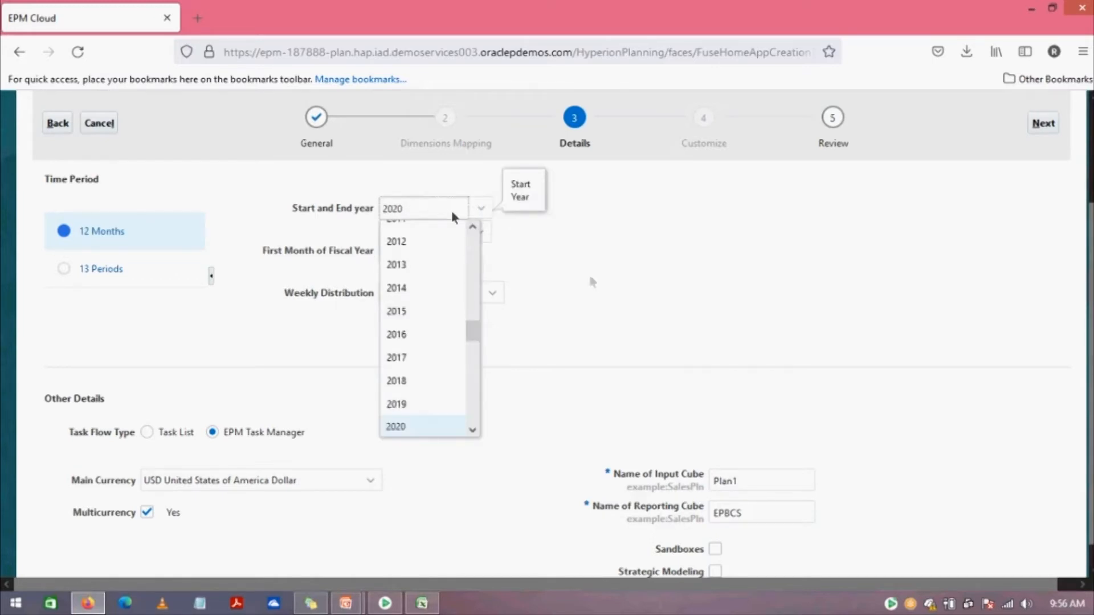
click(609, 283)
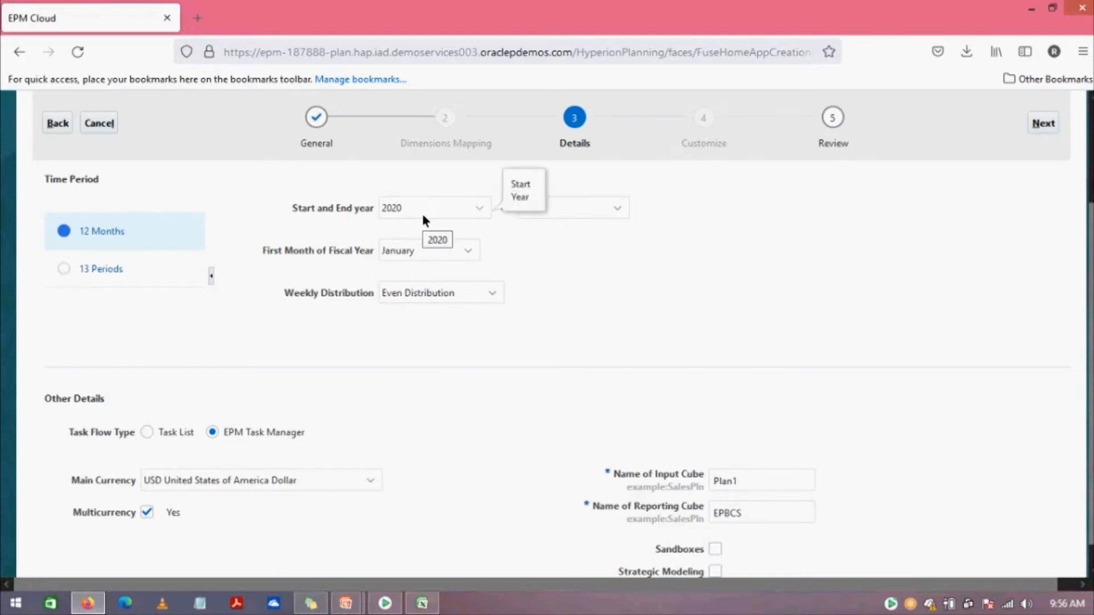
click(616, 210)
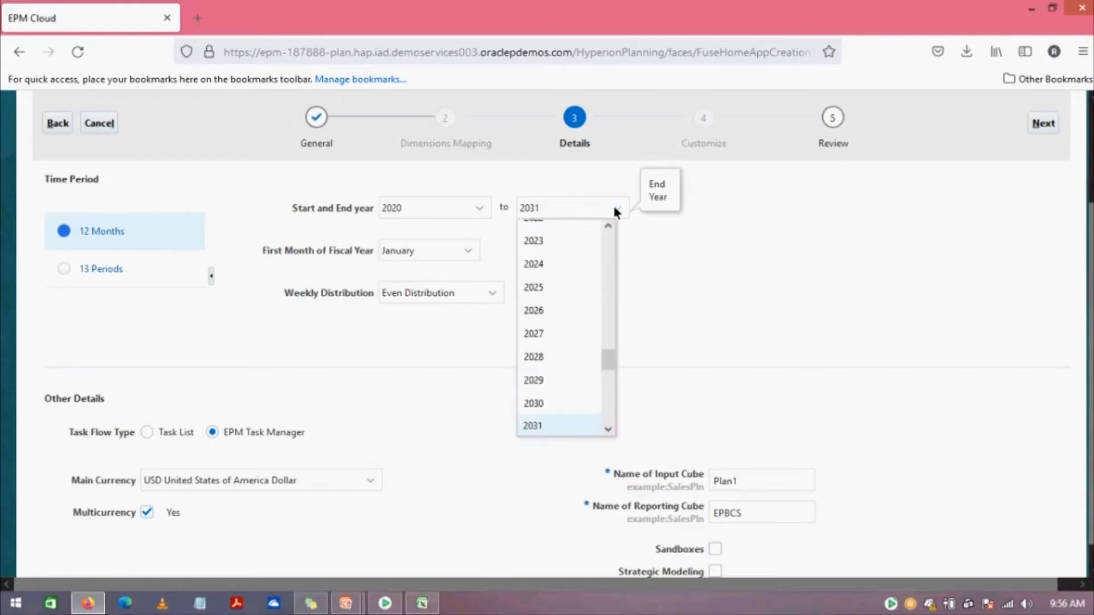
click(533, 287)
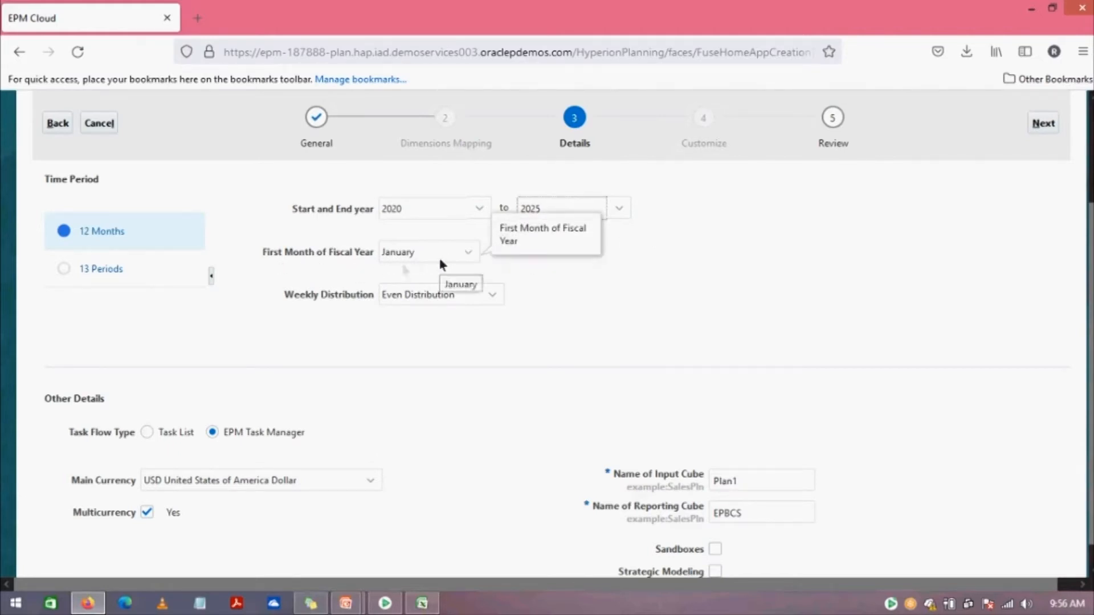
- Set the first month of the fiscal year to January
click(468, 254)
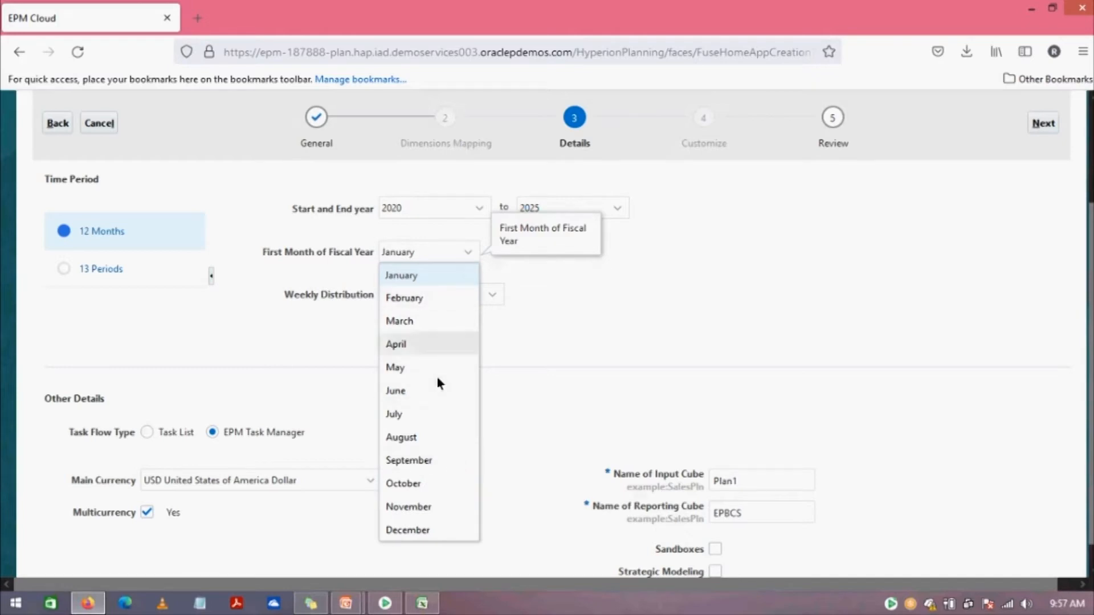
click(425, 277)
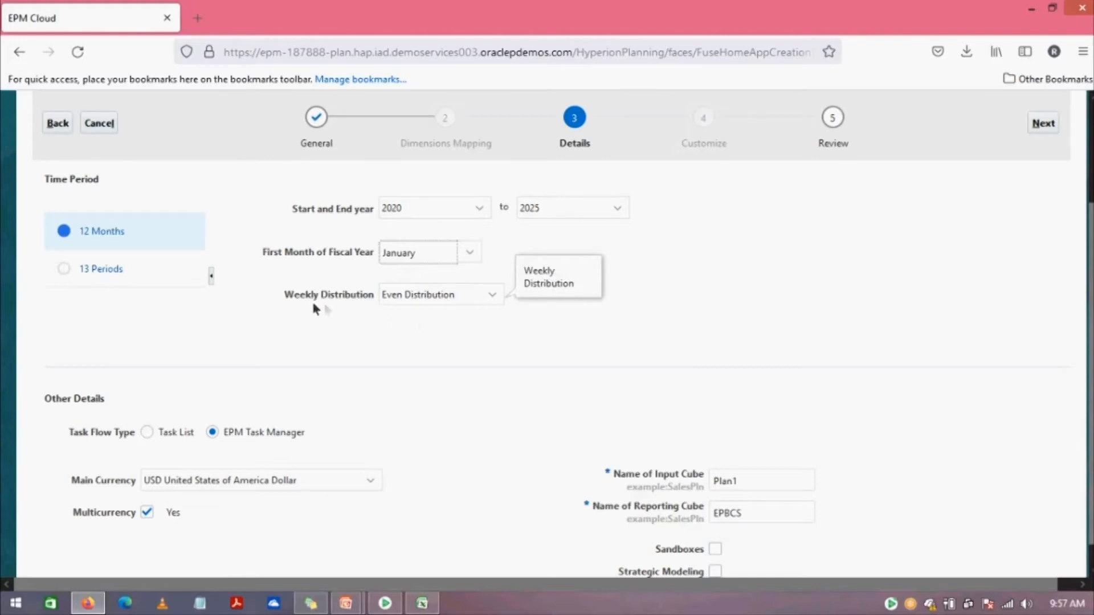
- Switch to the Book1 workbook in Excel and enter the label Even in cell G6 of Sheet2
mouse_move(422, 603)
click(370, 390)
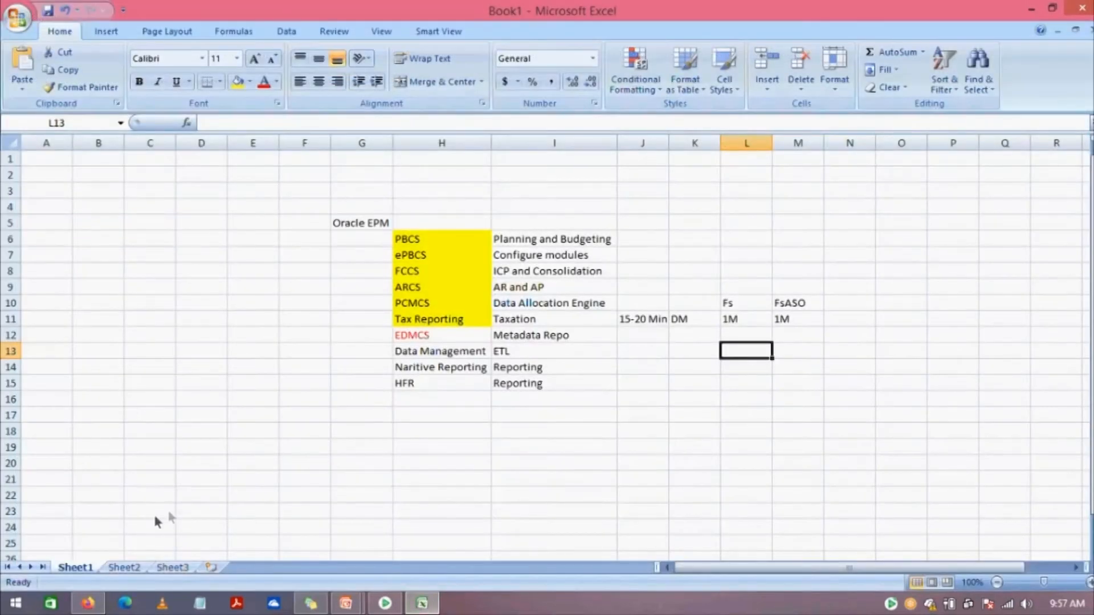
click(116, 568)
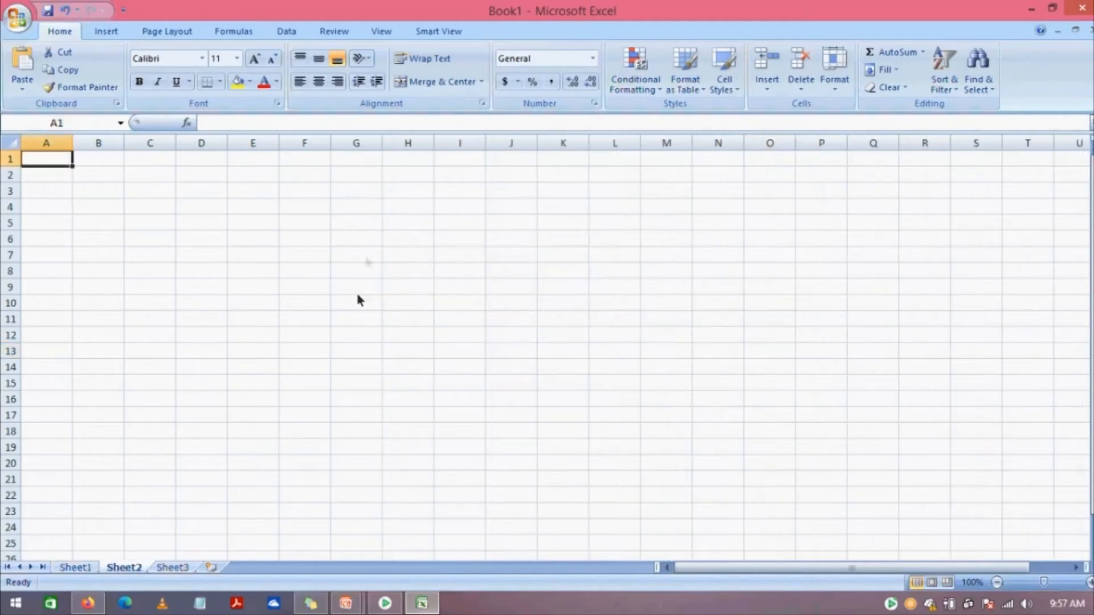
click(364, 247)
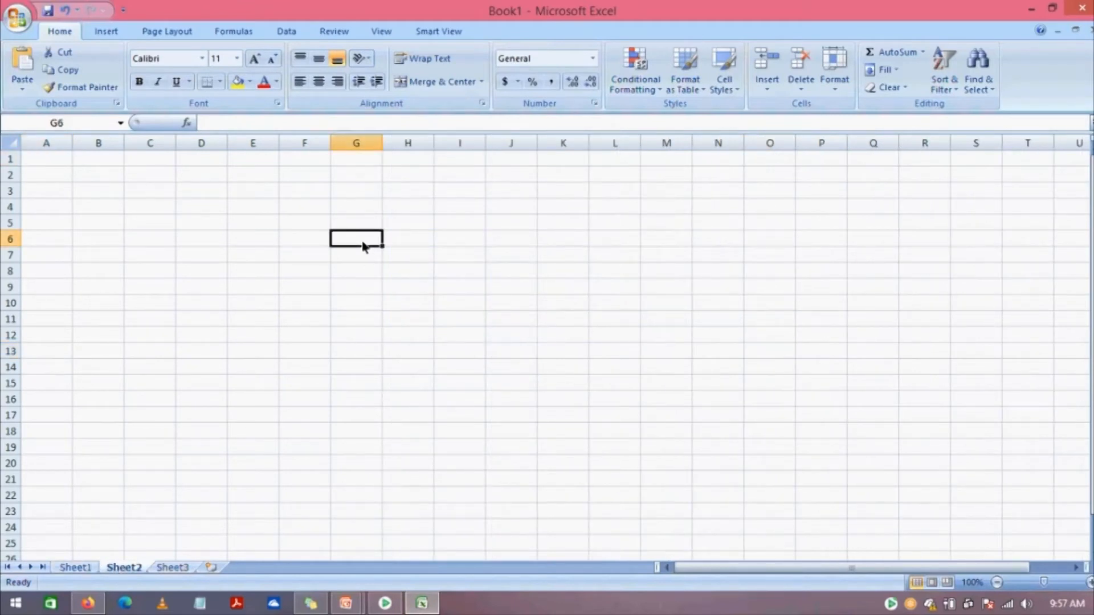
text(Even)
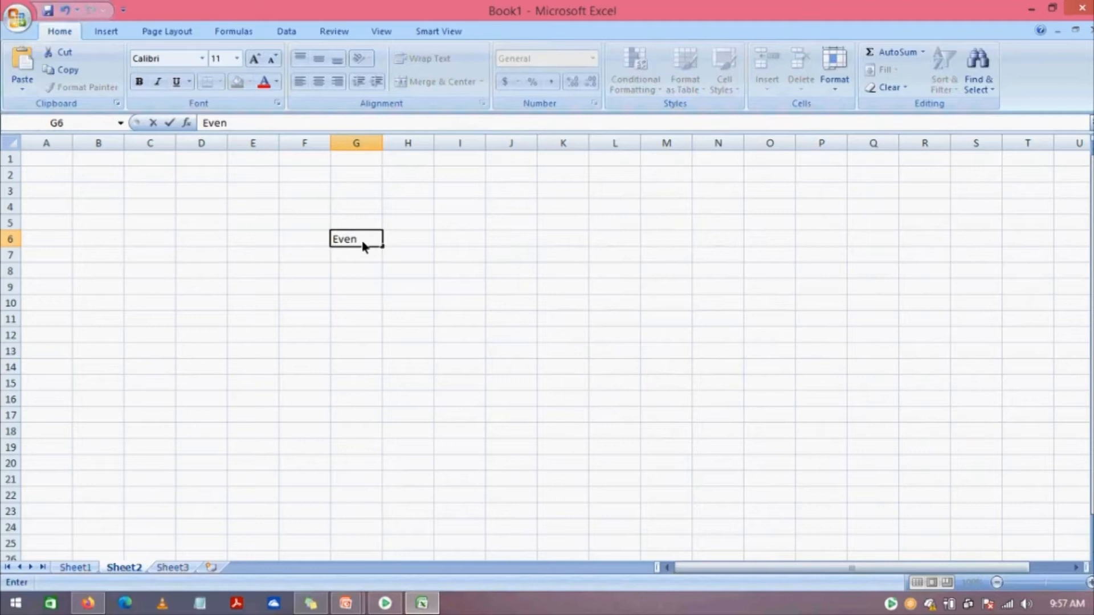
- Enter the weekly distribution label 4-4-5' as text in cell G7, so that it is not treated as a date
click(349, 259)
text(4-4-5)
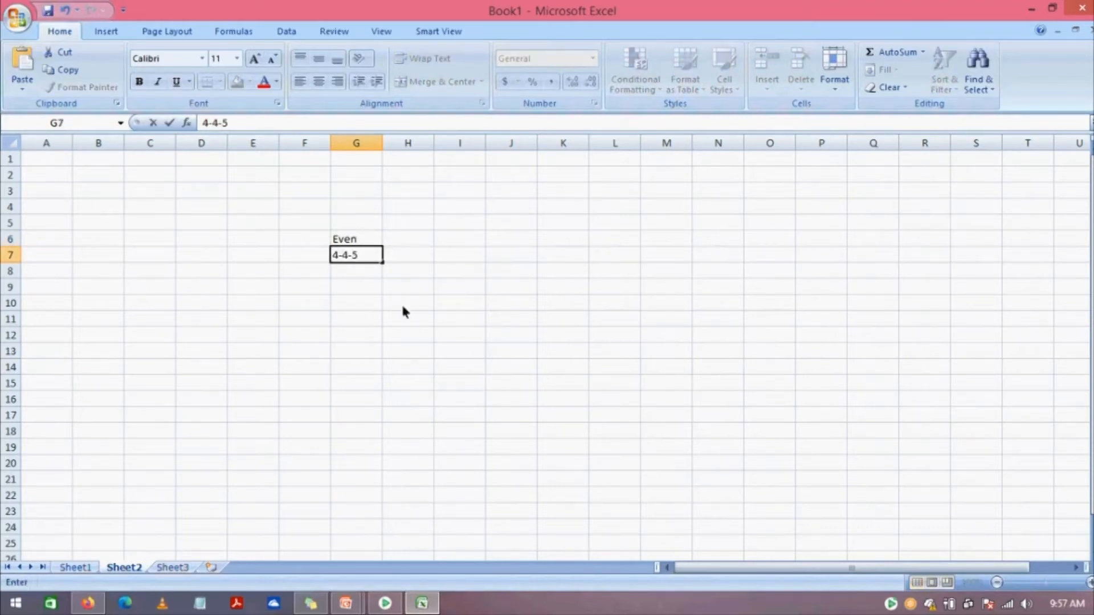
click(403, 311)
click(363, 261)
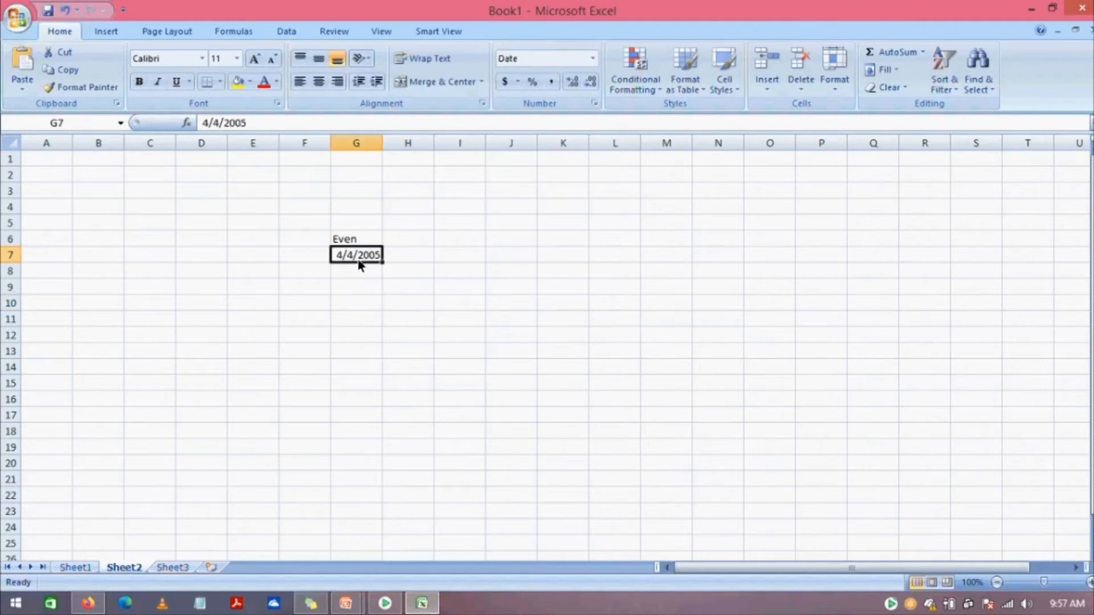
text('4-4)
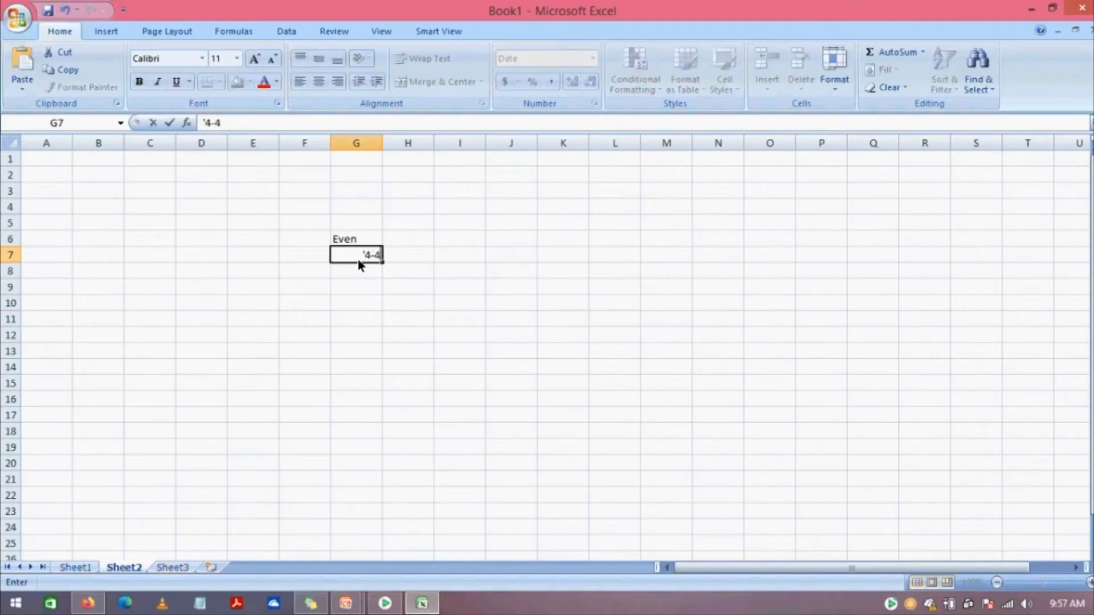
text(-5")
key(BackSpace)
text(')
key(Return)
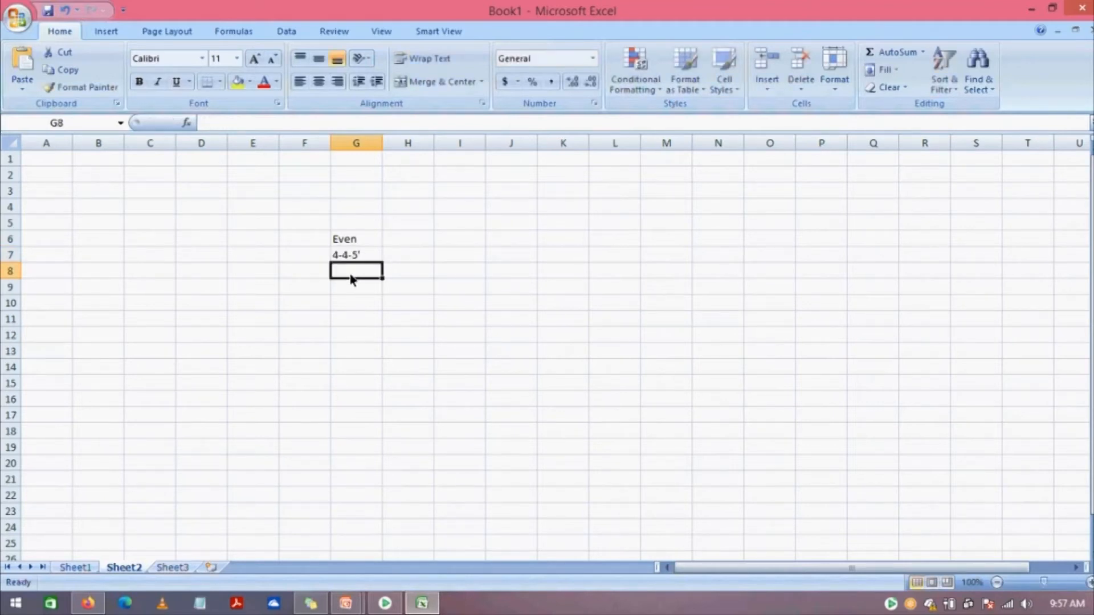
- Add the distribution labels 4-5-4' in cell G8 and 5-4-4' in cell G9
text(4)
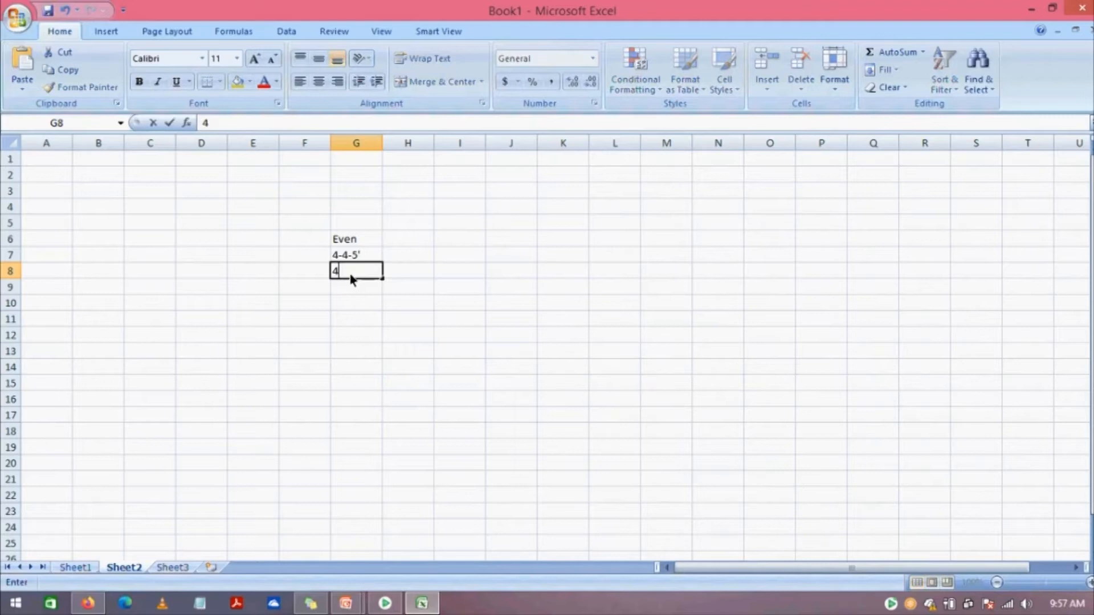
text(-5-)
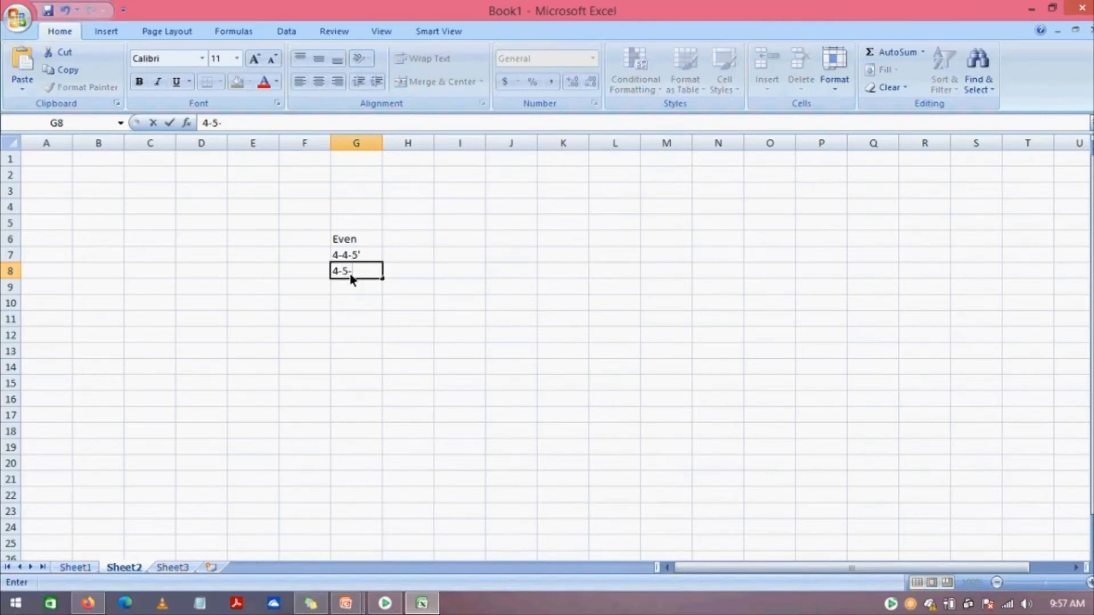
text(4)
key(Return)
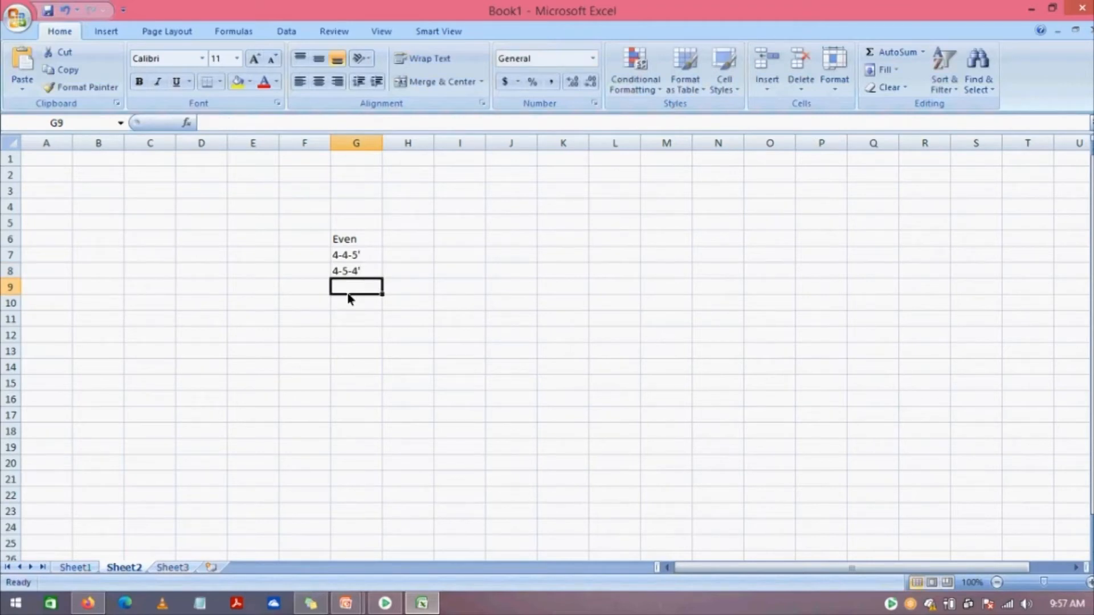
text(5-)
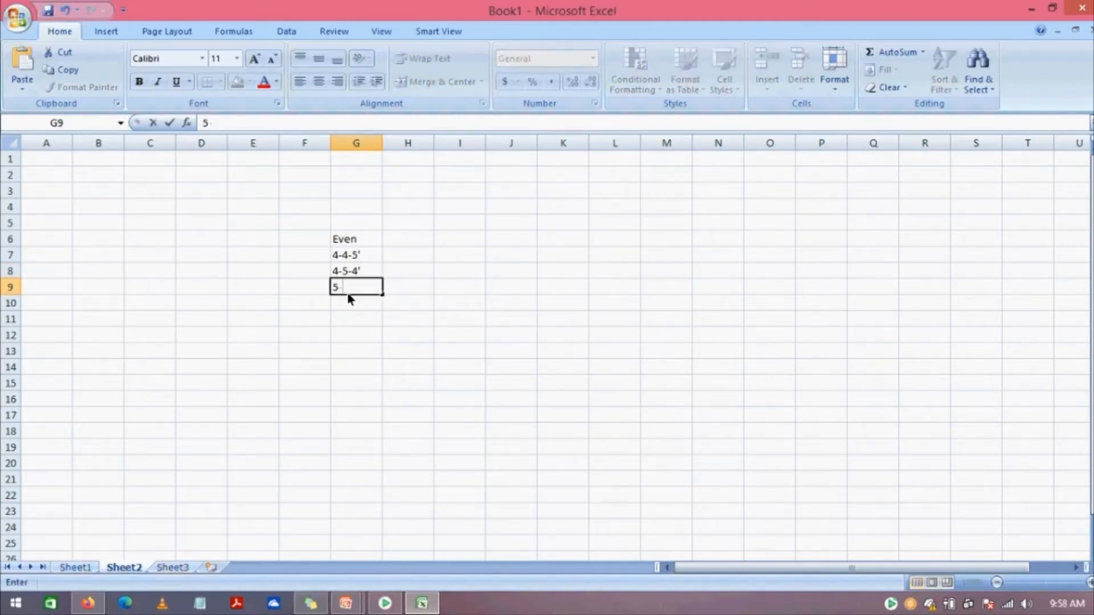
text(4-4')
click(391, 355)
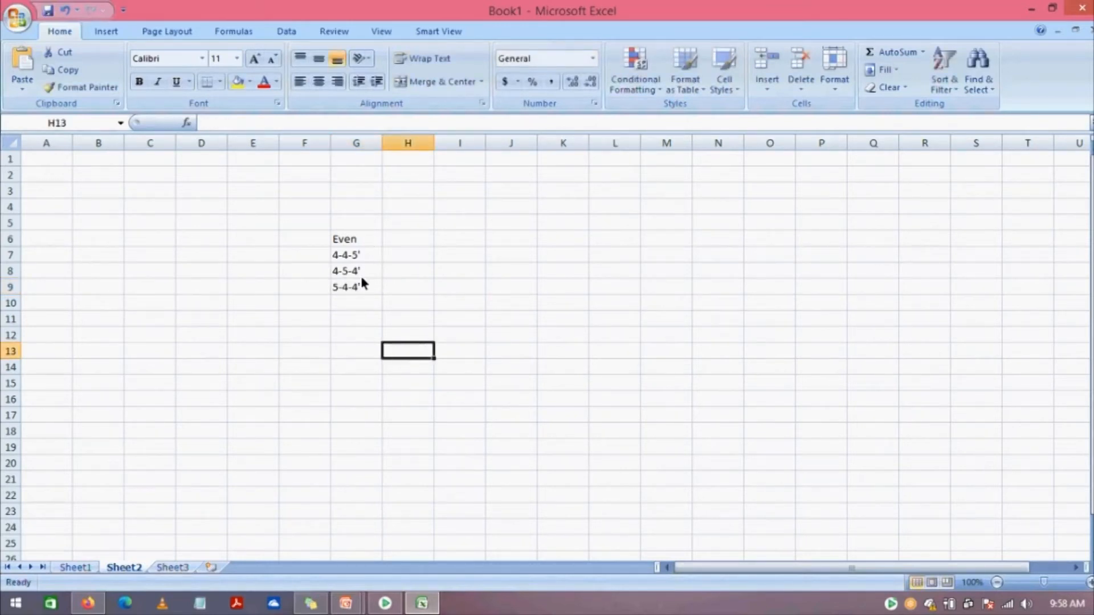
click(354, 244)
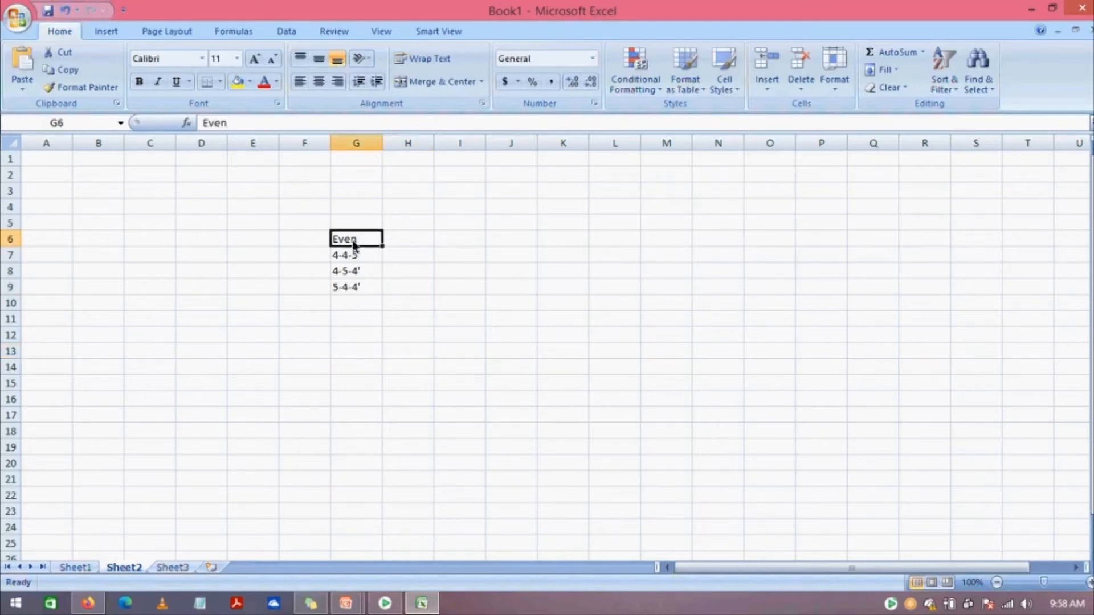
click(356, 262)
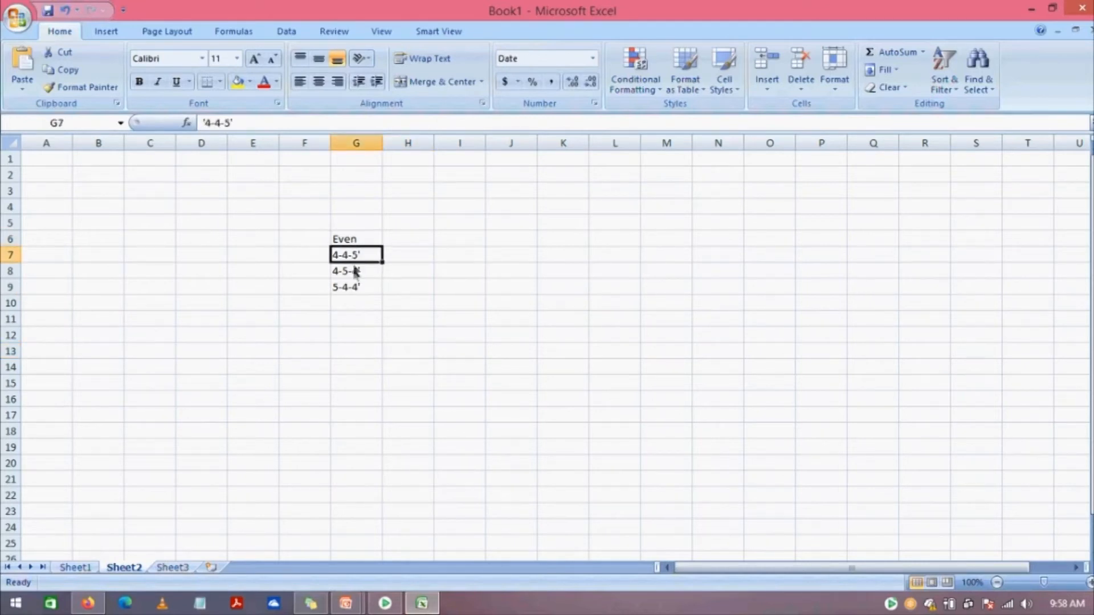
click(355, 271)
click(356, 287)
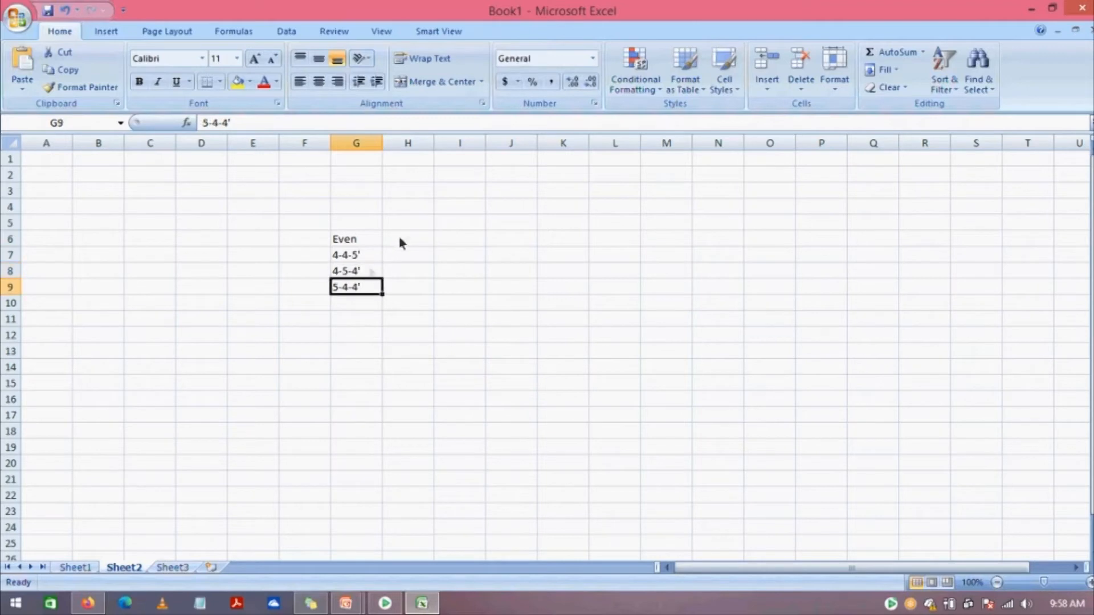
- Enter the column headings Jan, Feb, Mar and Q1 in cells H5 to K5
click(415, 224)
text(Jan)
drag(434, 230, 521, 235)
click(570, 226)
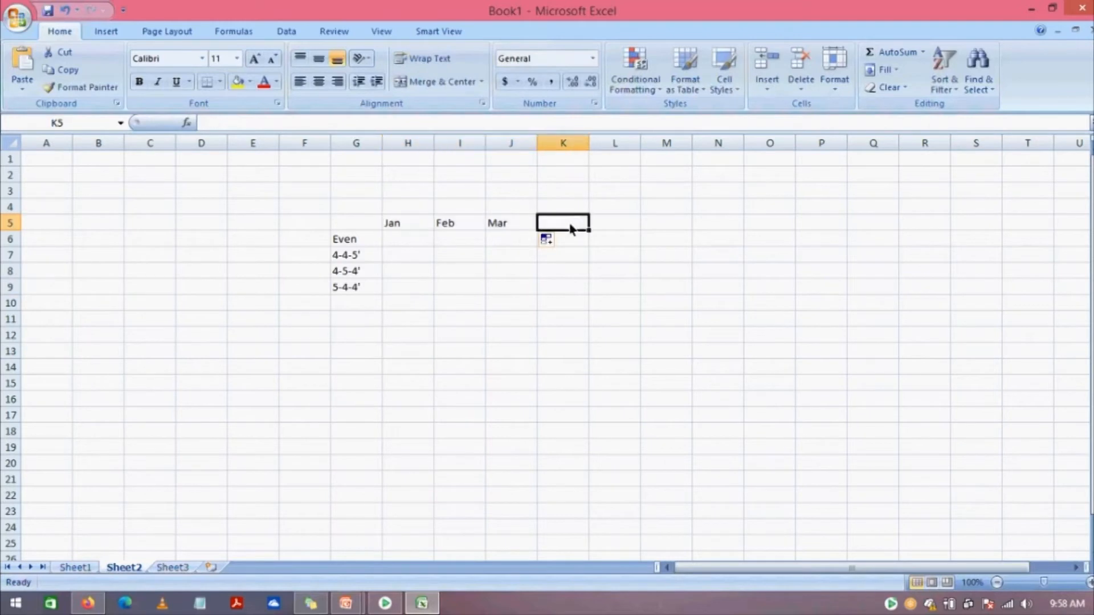
text(Q1)
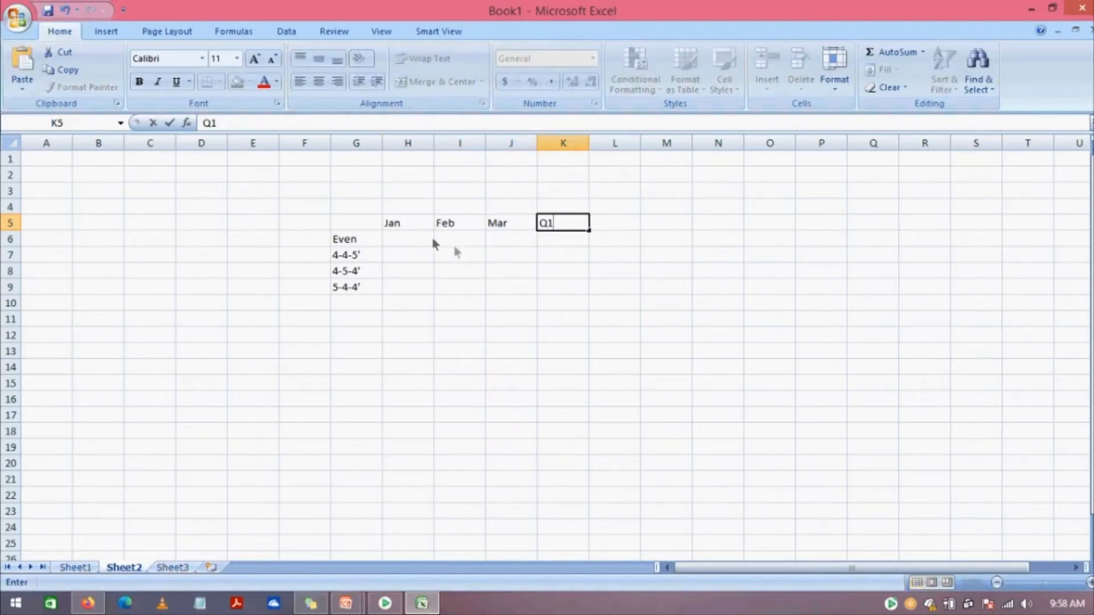
click(414, 227)
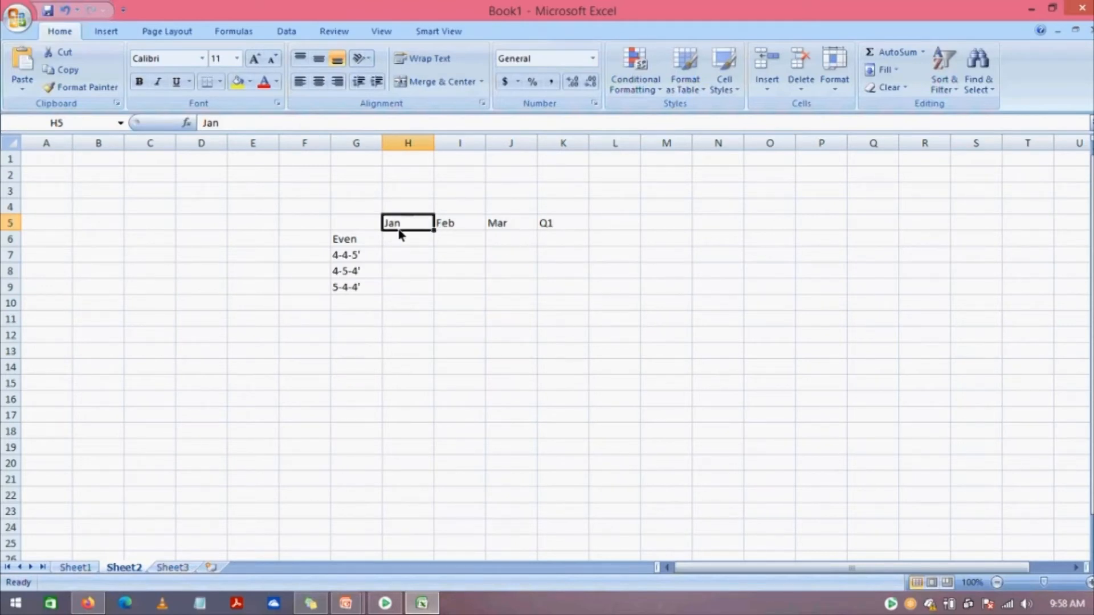
- Enter 1000 as the Even row's Q1 value in K6 and calculate January in H6 as =K6/3
click(409, 244)
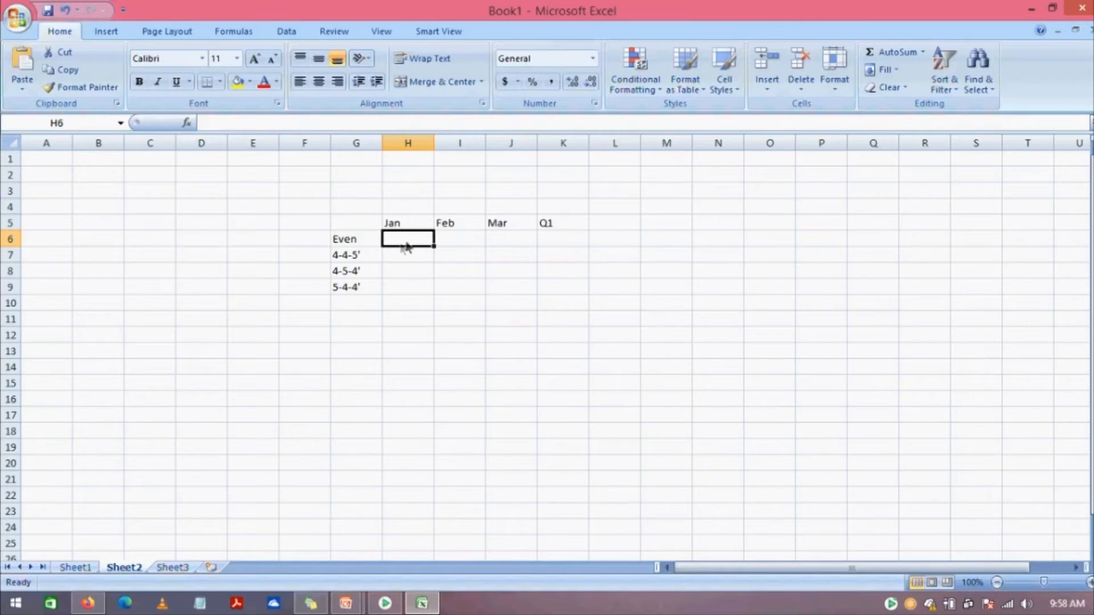
click(566, 244)
text(1000)
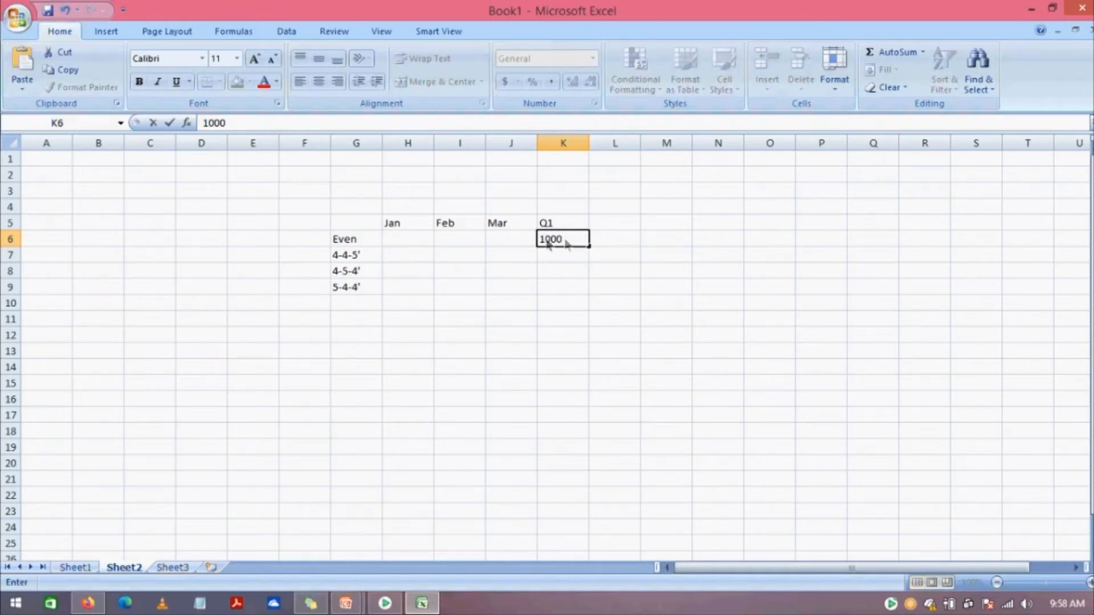
click(414, 239)
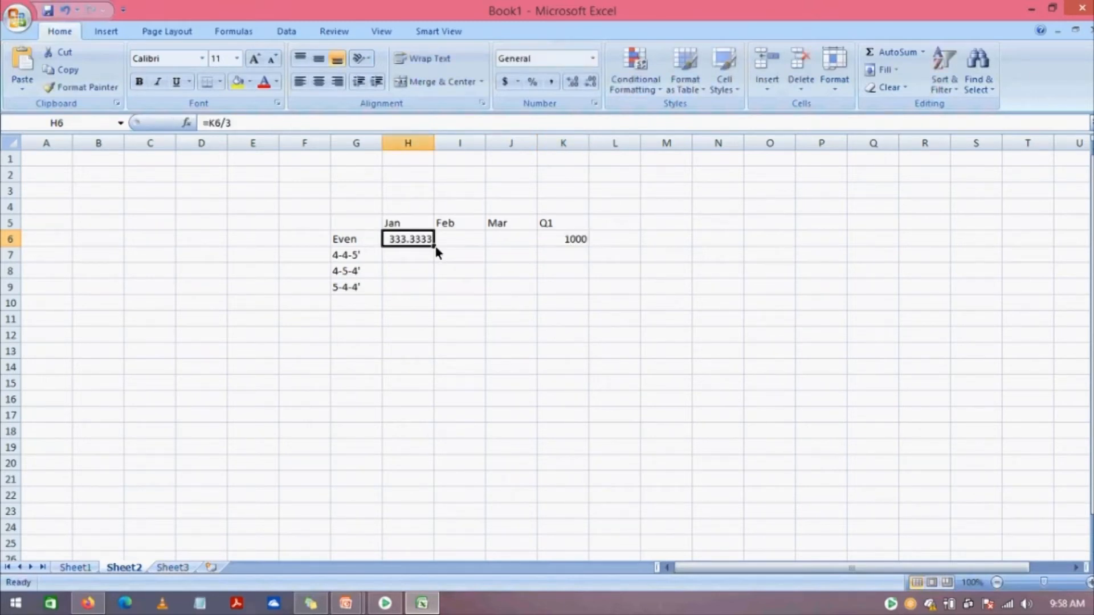
- Try to copy the Even row's January formula across to February and March
drag(435, 246, 536, 245)
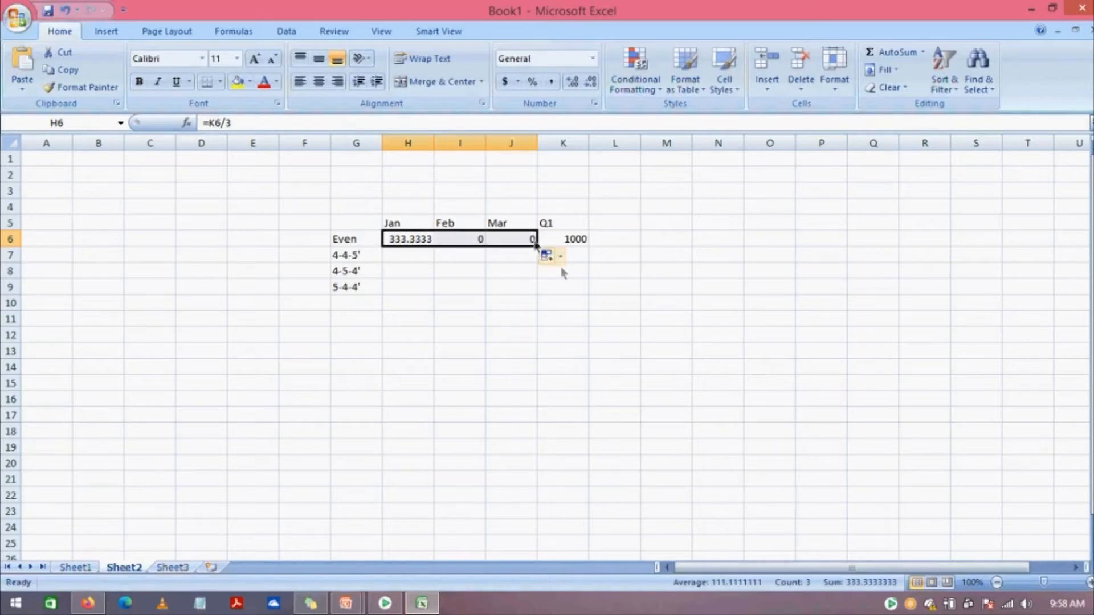
click(415, 242)
key(ctrl+c)
drag(463, 239, 511, 238)
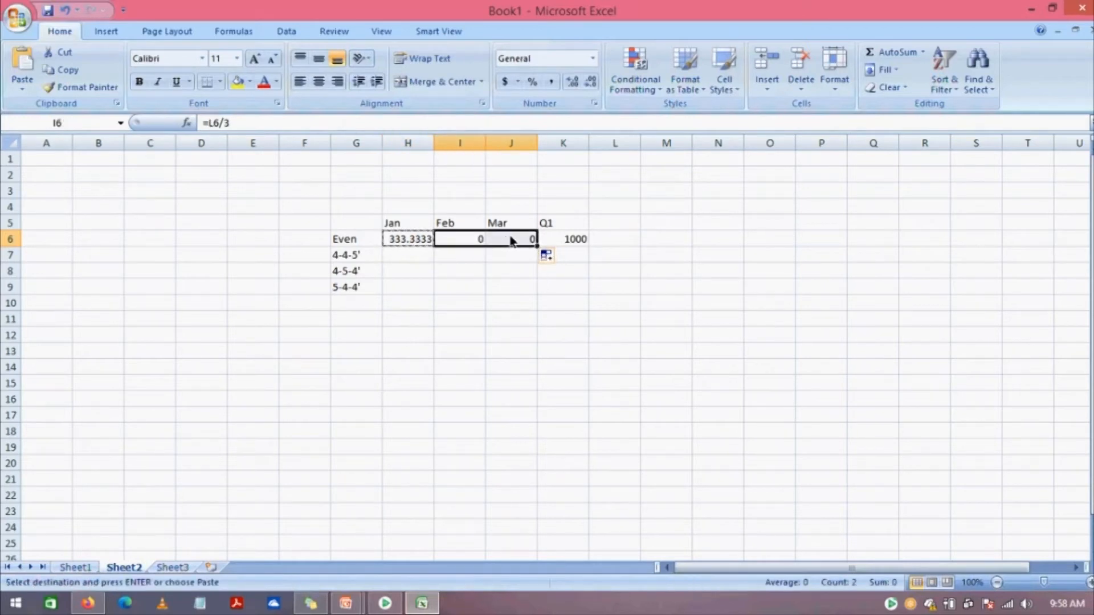
key(ctrl+v)
click(415, 245)
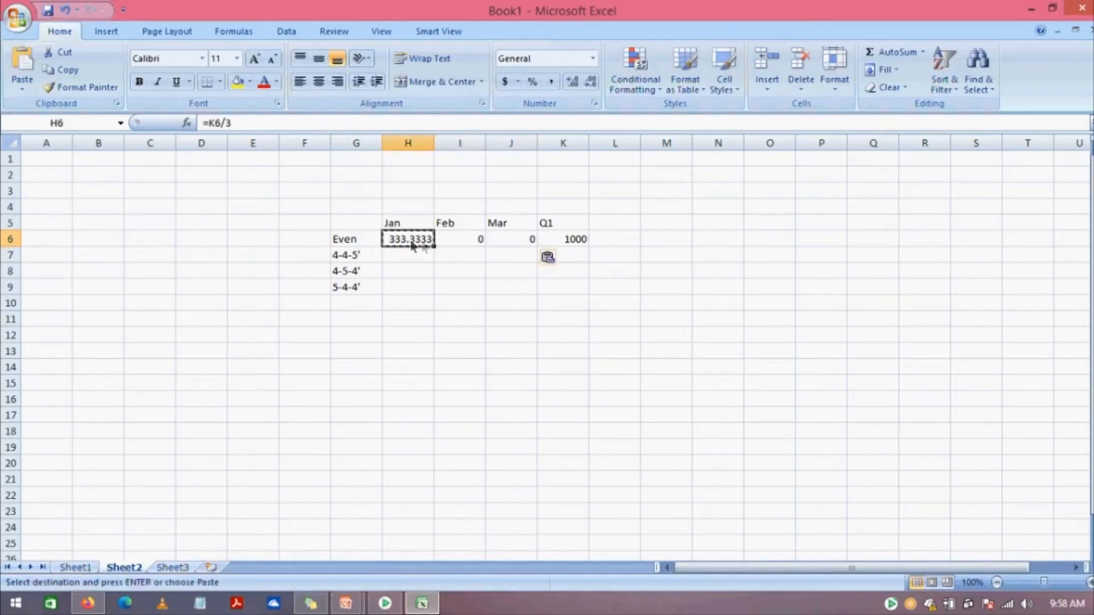
drag(434, 247, 530, 249)
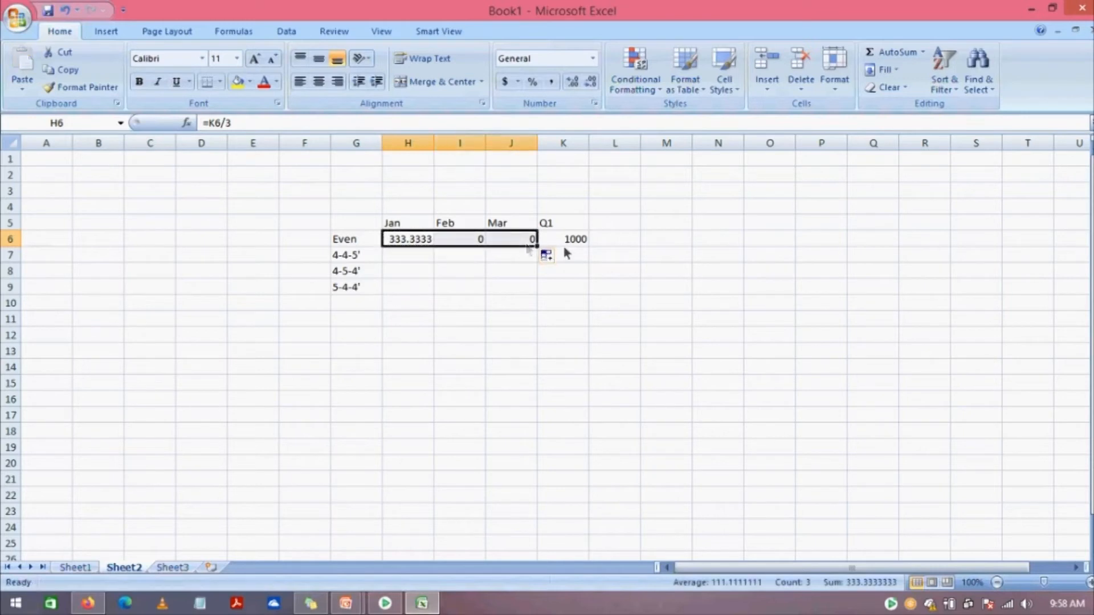
- Replace the Even row's February formula in I6 with =K6/3
click(465, 248)
key(Delete)
text(=)
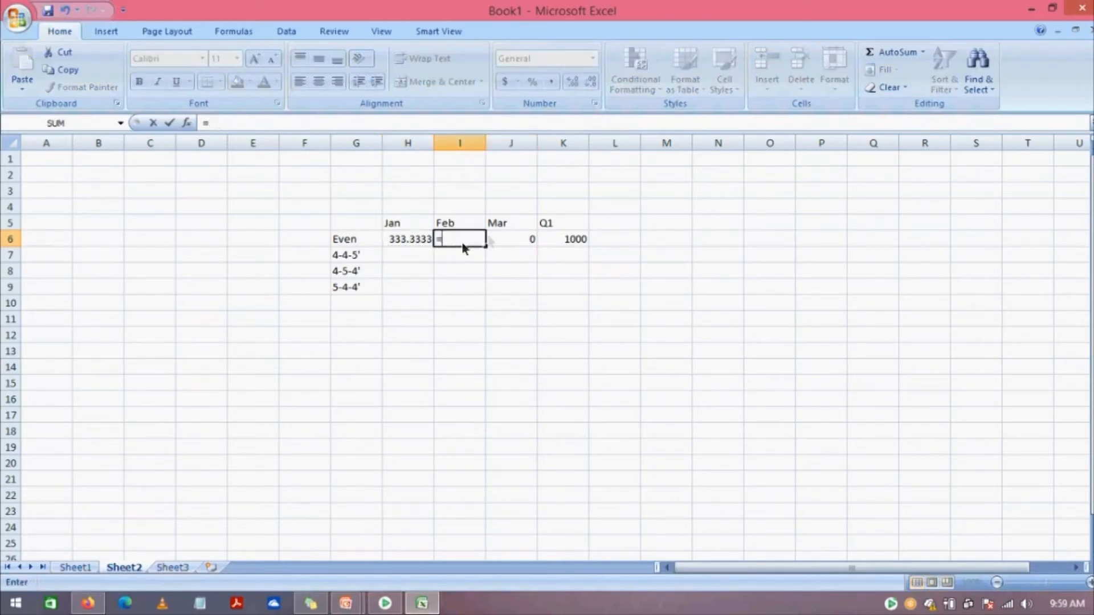
click(572, 245)
text(/3)
key(Return)
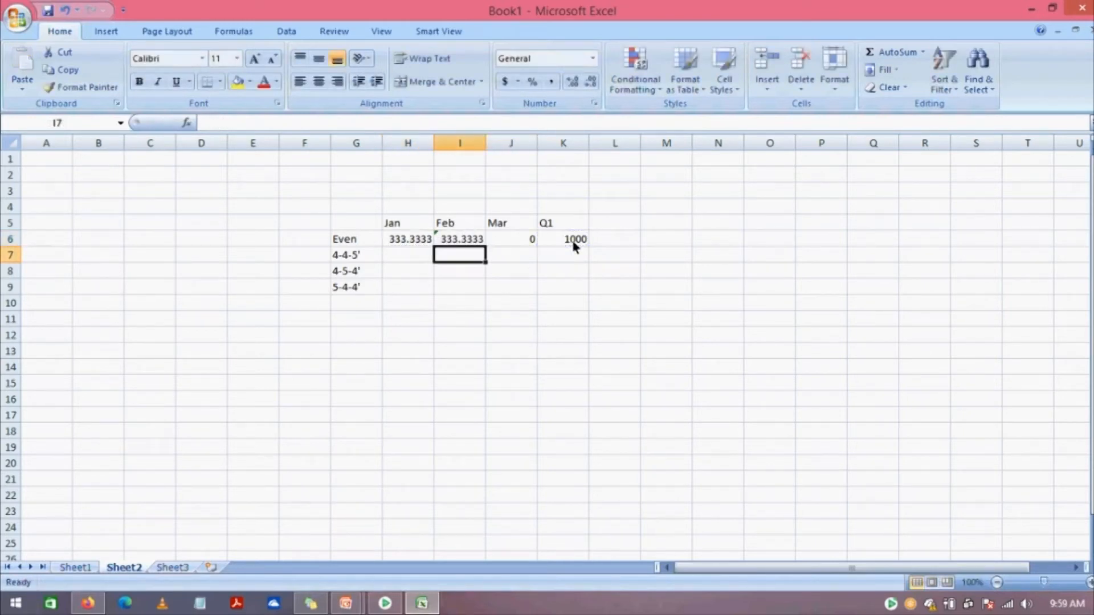
- Replace the Even row's March formula in J6 with =K6/3
click(520, 243)
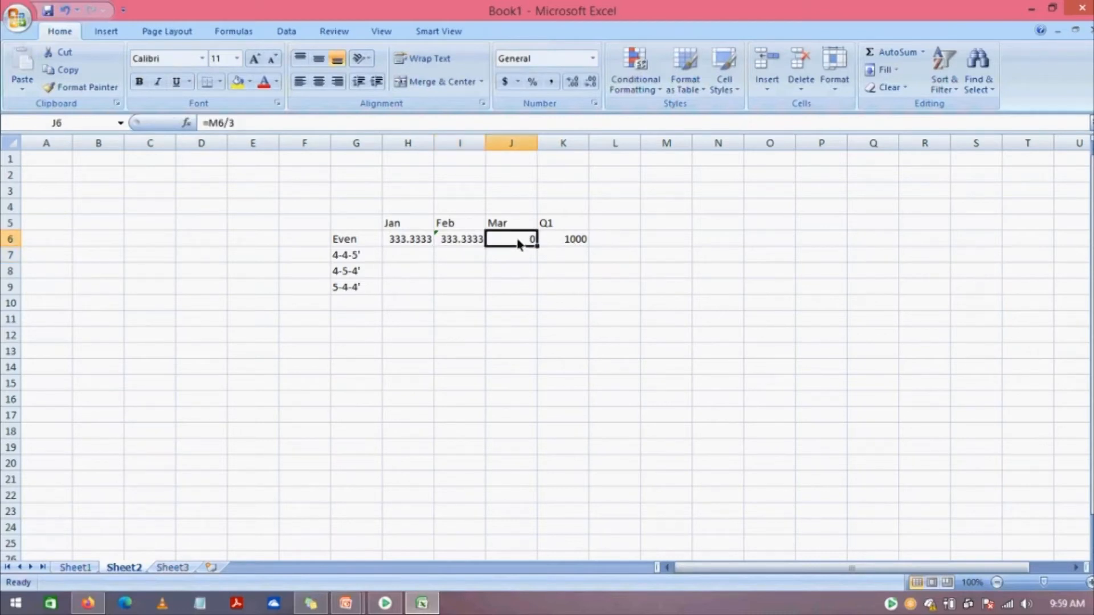
text(=)
click(579, 243)
text(/)
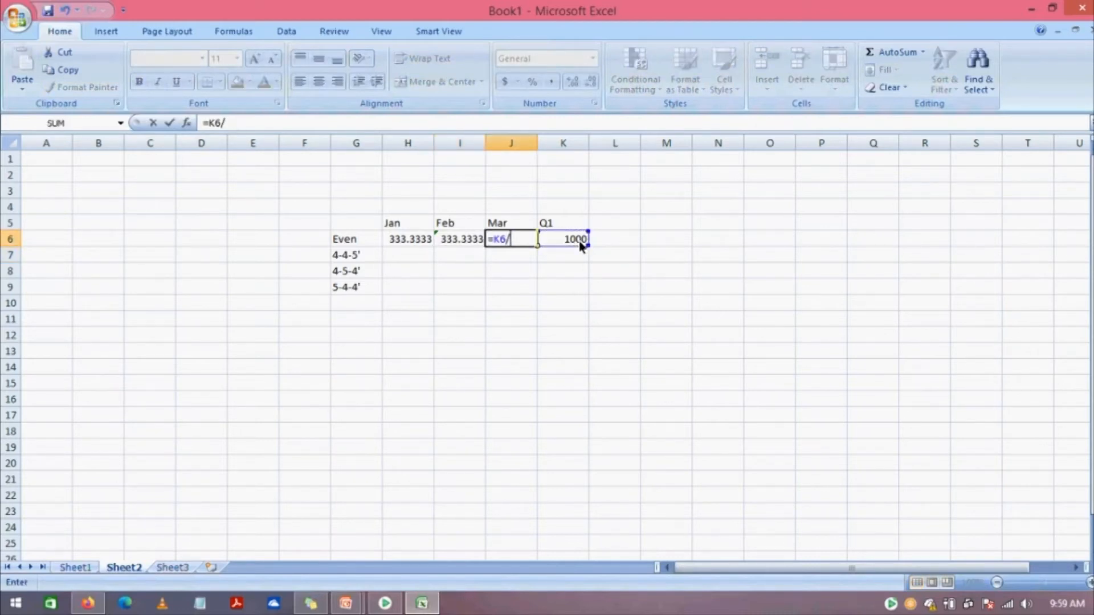
text(3)
key(Return)
click(542, 320)
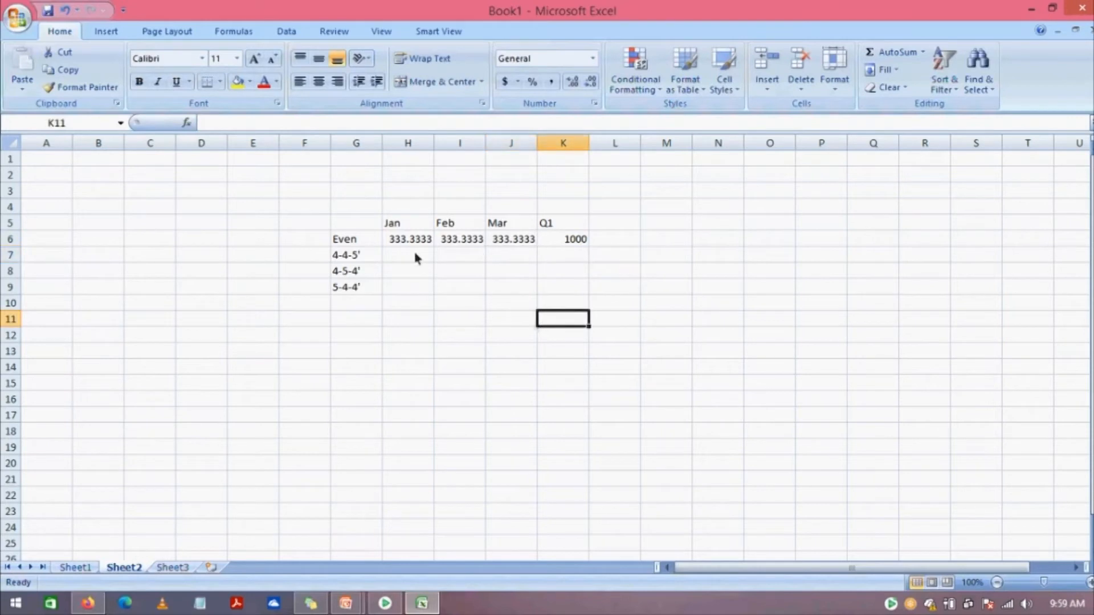
- Fill the 4-4-5 row with 300 for January, 300 for February and 400 for March
click(575, 244)
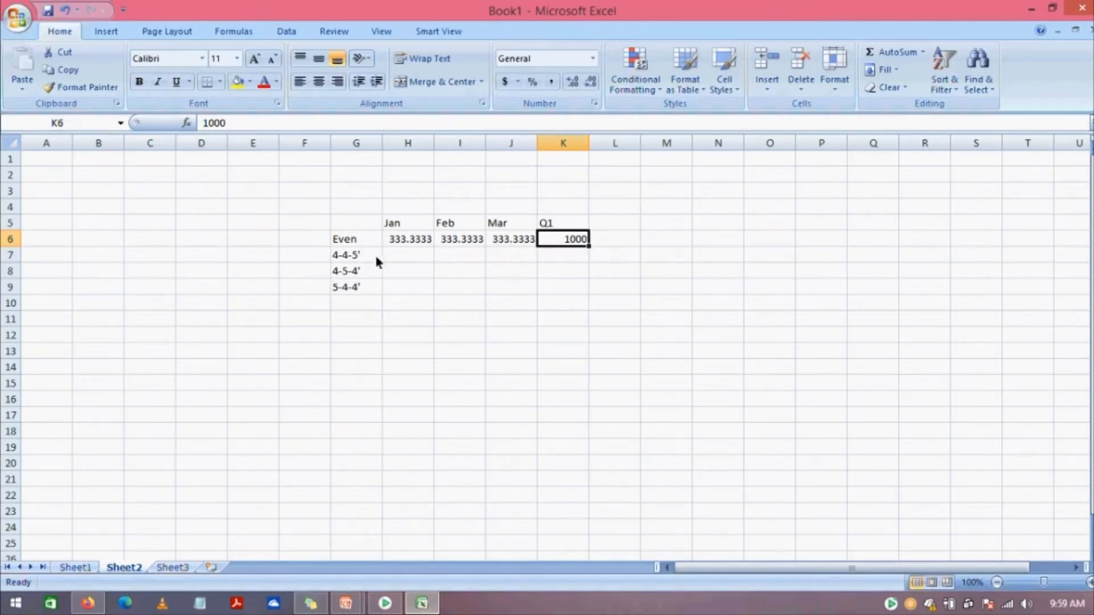
click(417, 259)
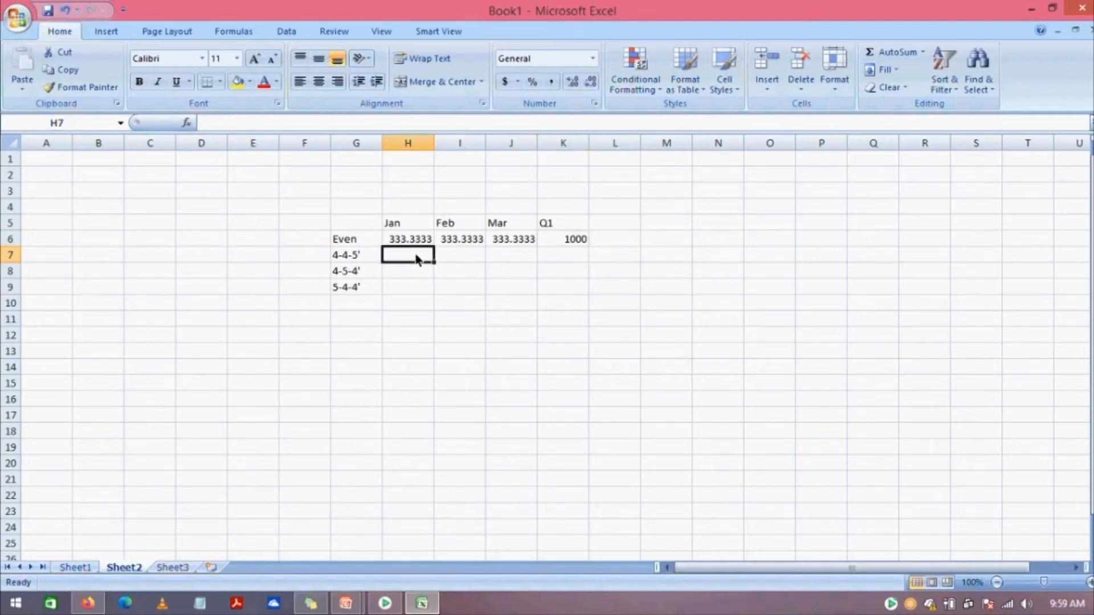
text(300)
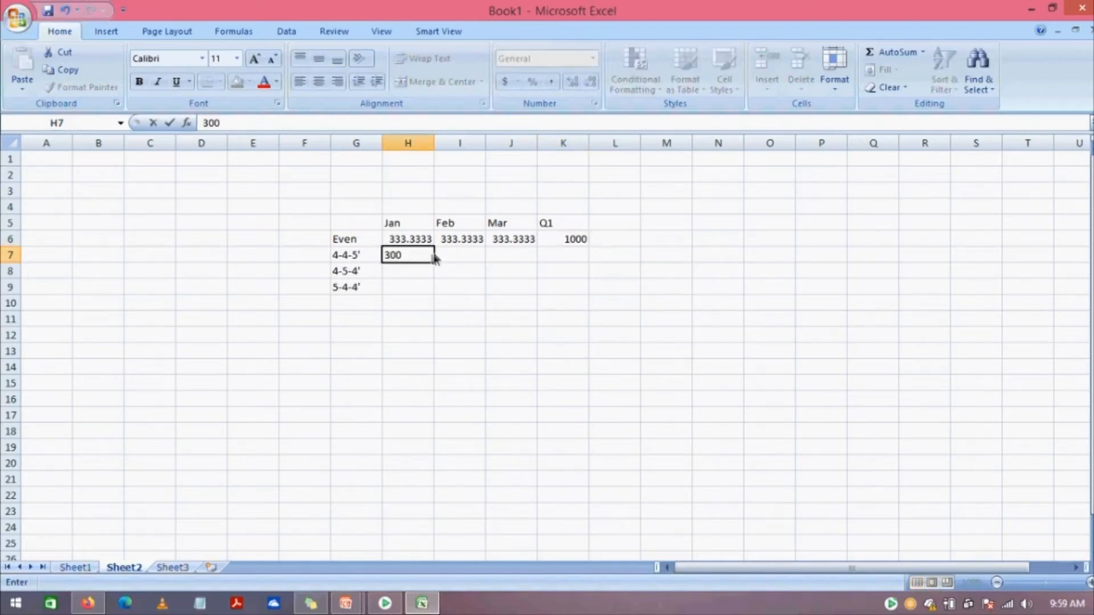
key(Tab)
text(300)
key(Tab)
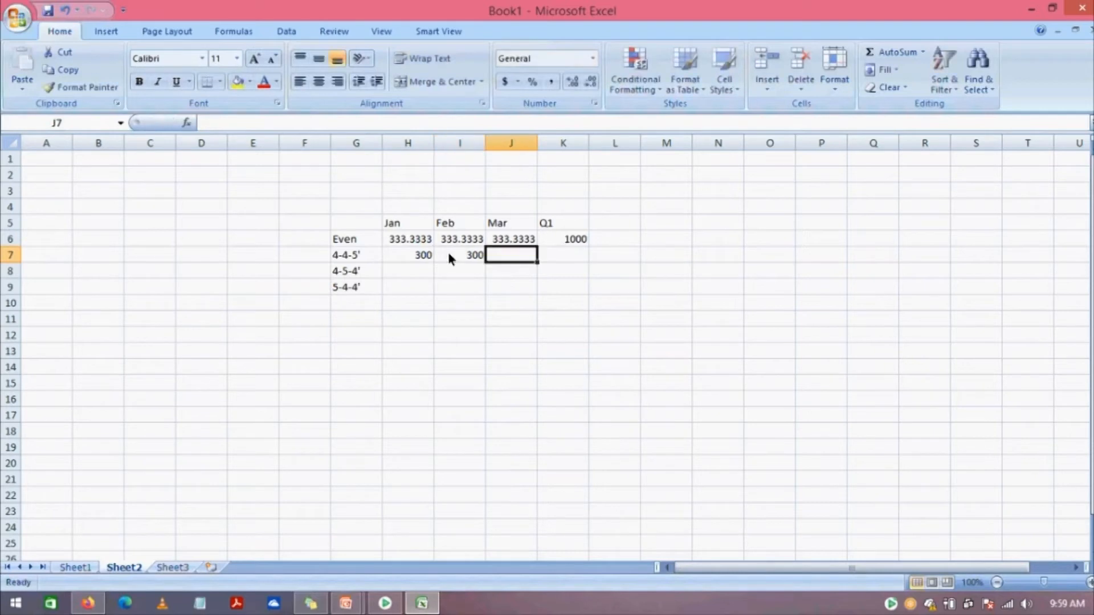
text(400)
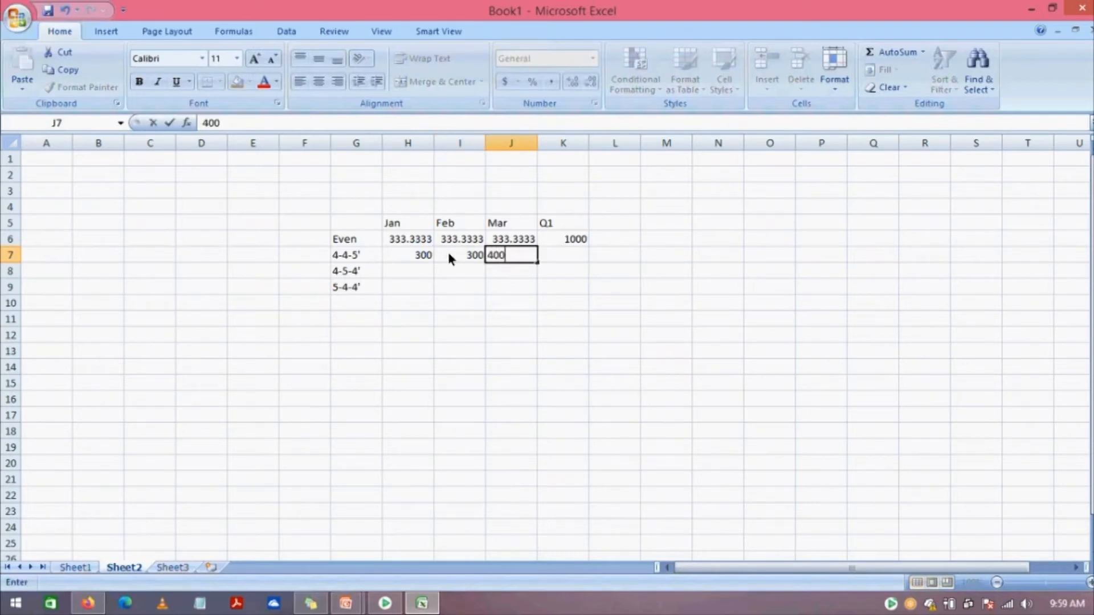
click(493, 336)
- Fill the 4-5-4 row with 300 for January, 400 for February and 300 for March
click(414, 277)
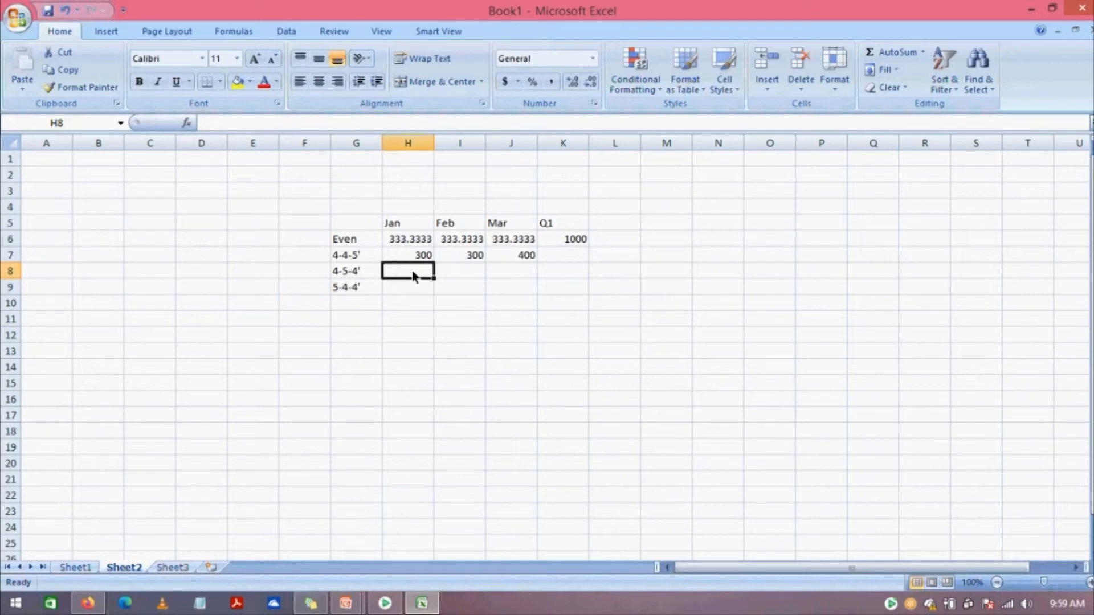
text(300)
key(Tab)
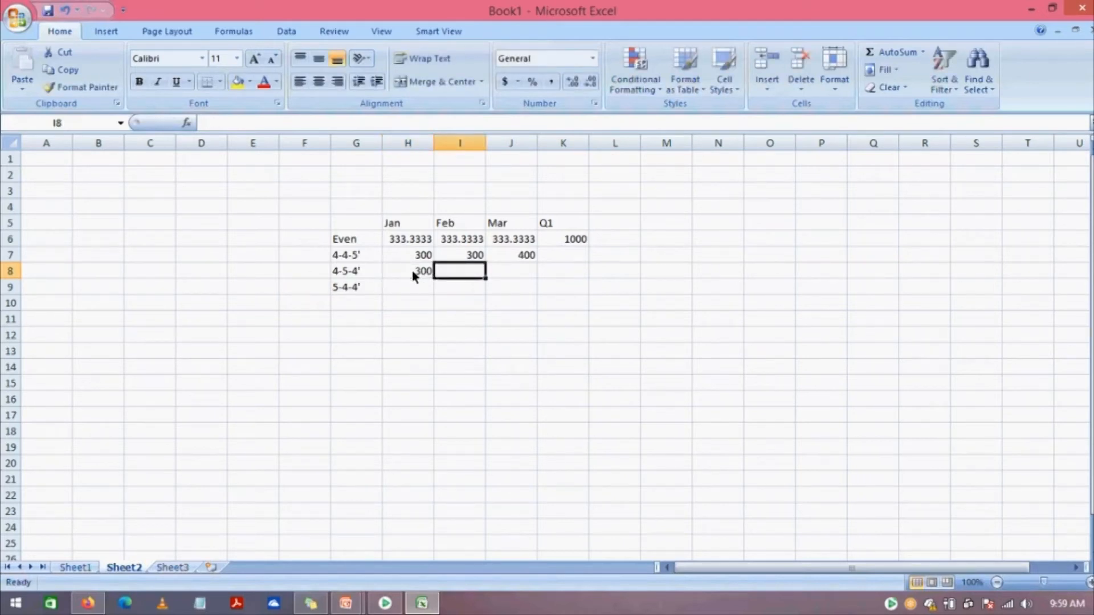
text(400)
key(Tab)
text(300)
- Fill the 5-4-4 row with 400 for January, 300 for February and 300 for March
click(417, 288)
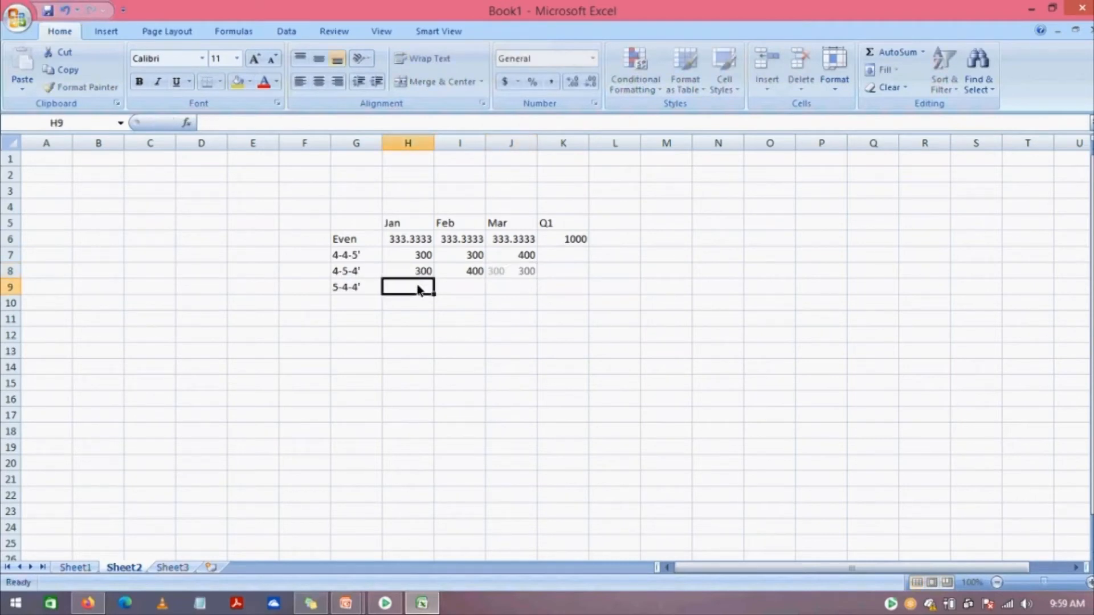
text(400)
key(Tab)
text(300)
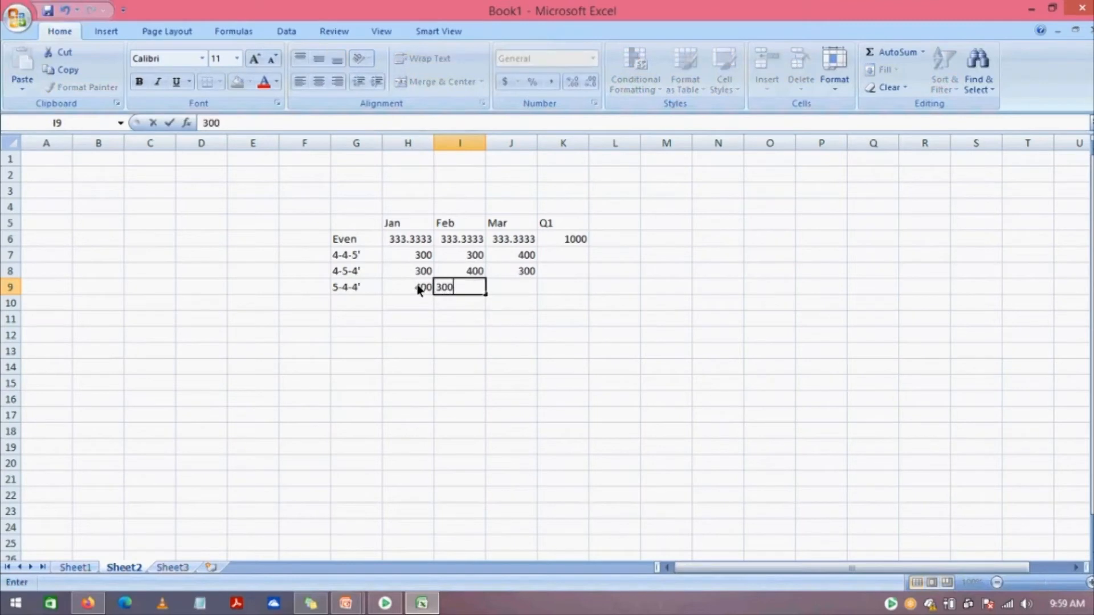
key(Tab)
text(300)
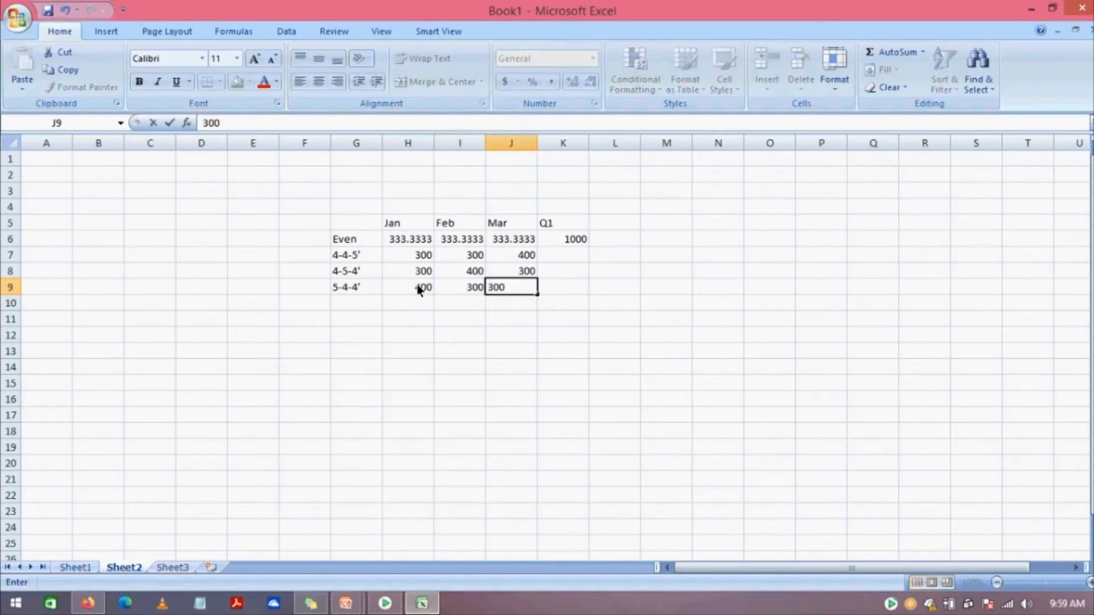
click(603, 350)
- Copy the Q1 value of 1000 from K6 down to K7:K9 for the remaining distribution rows
click(572, 243)
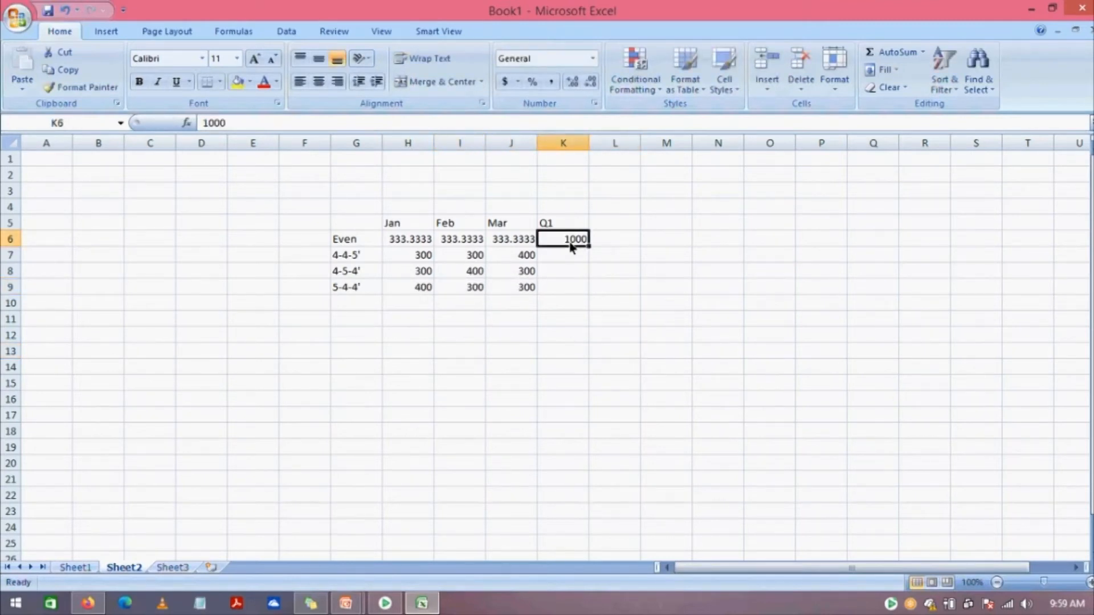
drag(589, 246, 588, 297)
click(584, 368)
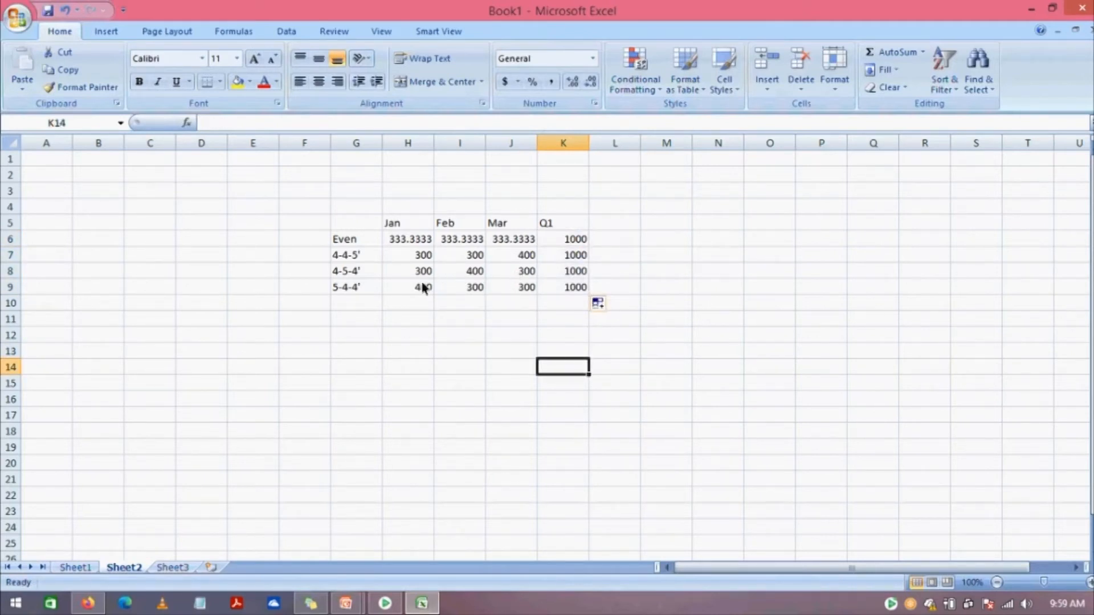
click(410, 365)
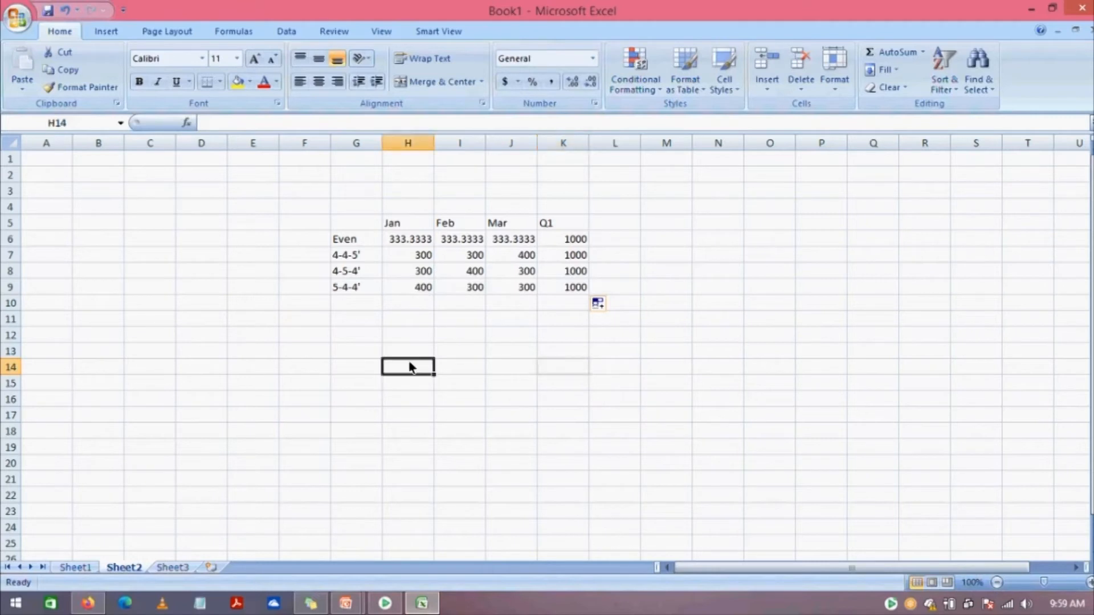
- Review the Even and 4-4-5 rows, and switch to EPM Cloud in Firefox to examine the Weekly Distribution options
click(353, 248)
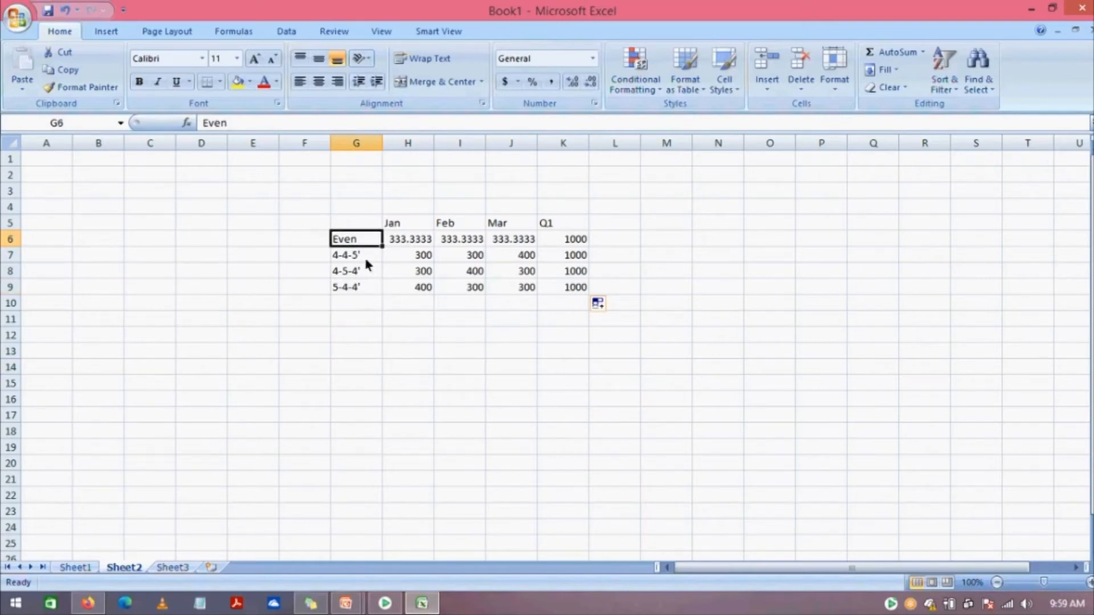
click(365, 256)
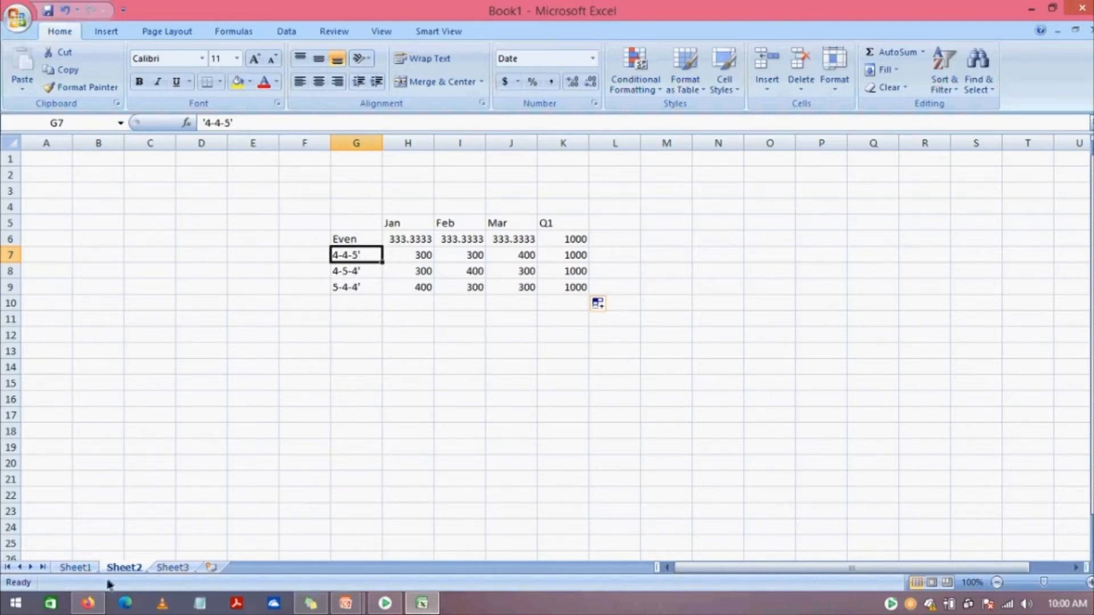
click(87, 605)
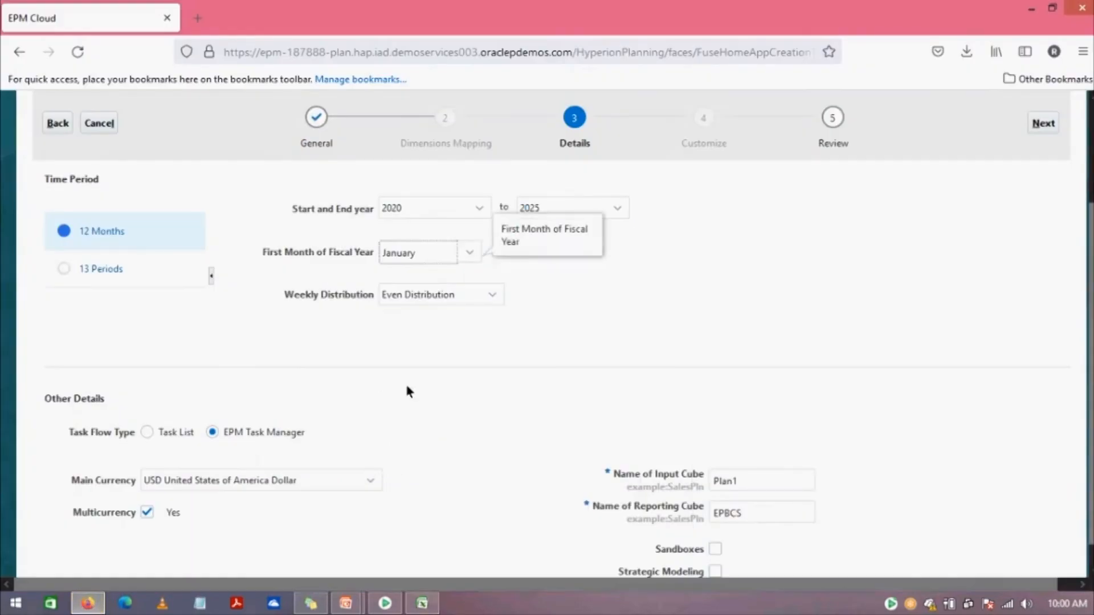
click(492, 291)
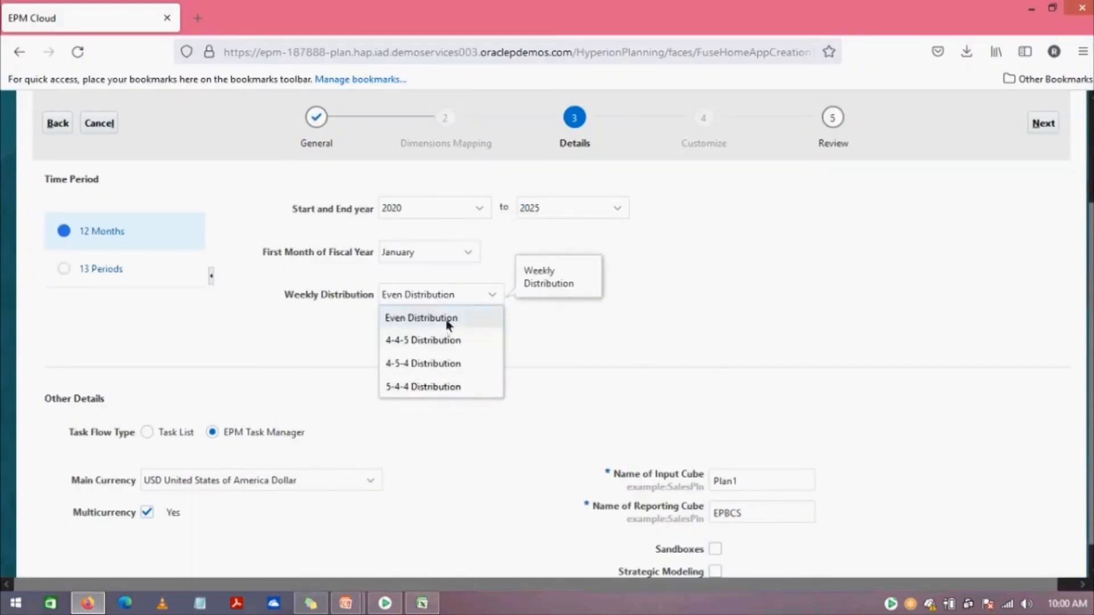
click(623, 342)
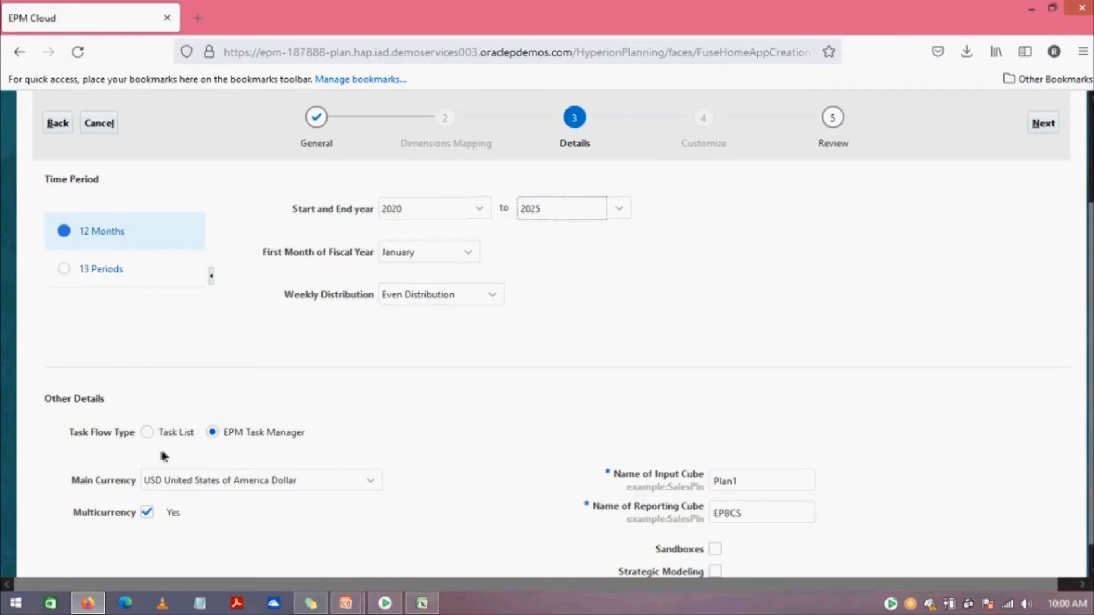
- Set the Task Flow Type to Task List and keep USD United States of America Dollar as the Main Currency
click(147, 432)
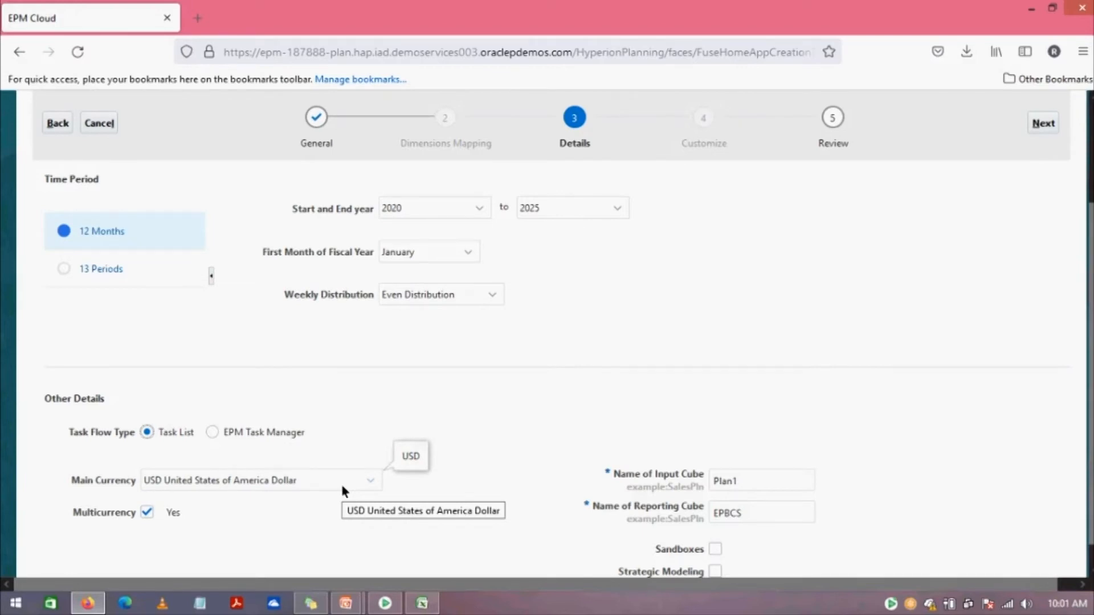
click(369, 482)
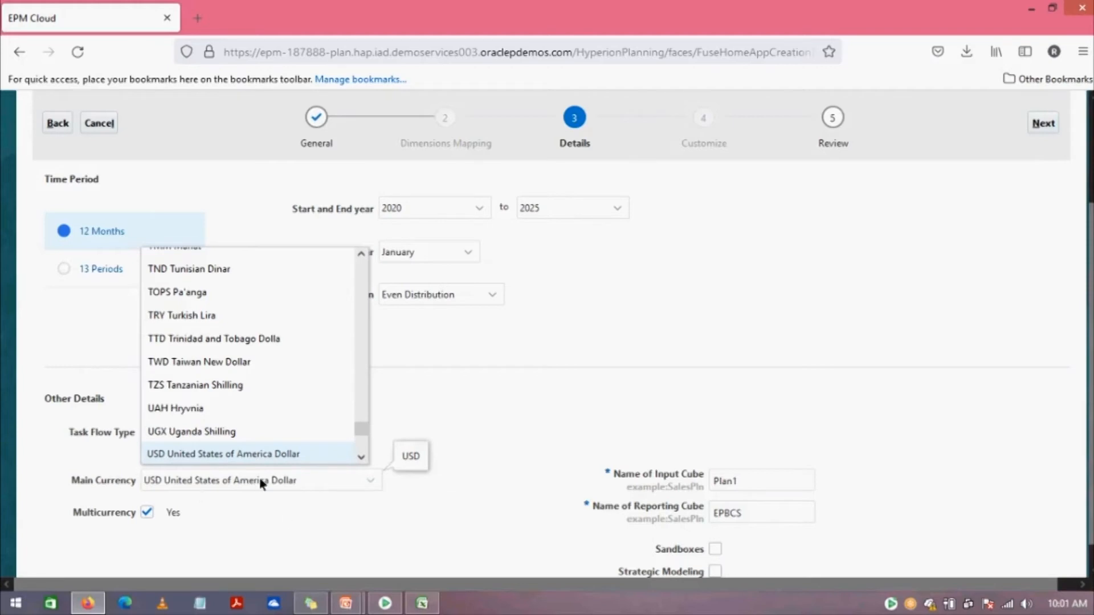
click(288, 542)
- Disable the Multicurrency option for the application
click(147, 513)
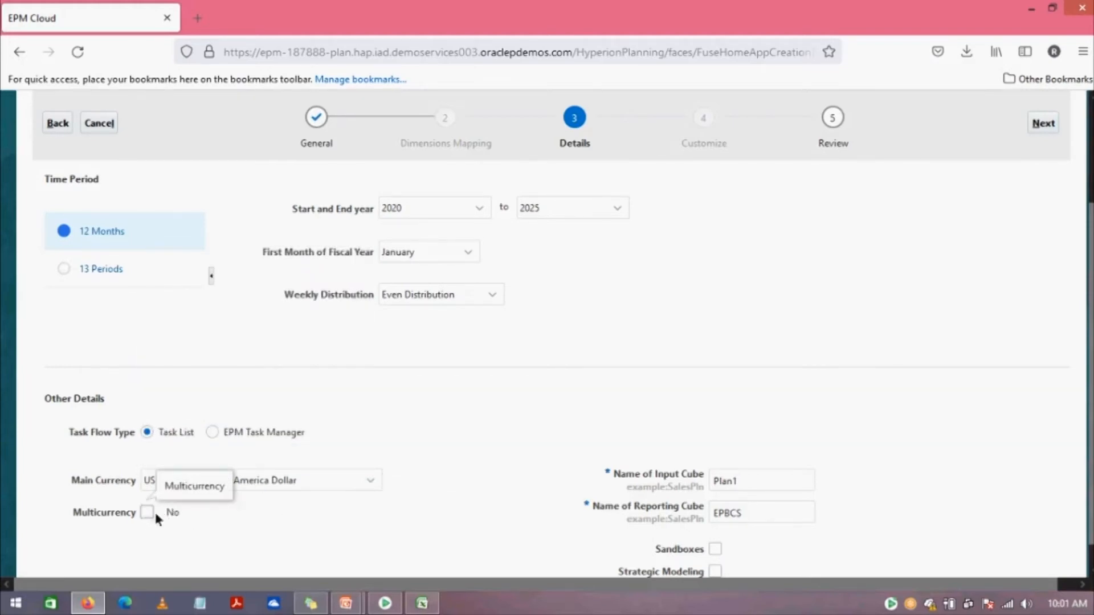
click(147, 514)
click(147, 513)
click(147, 513)
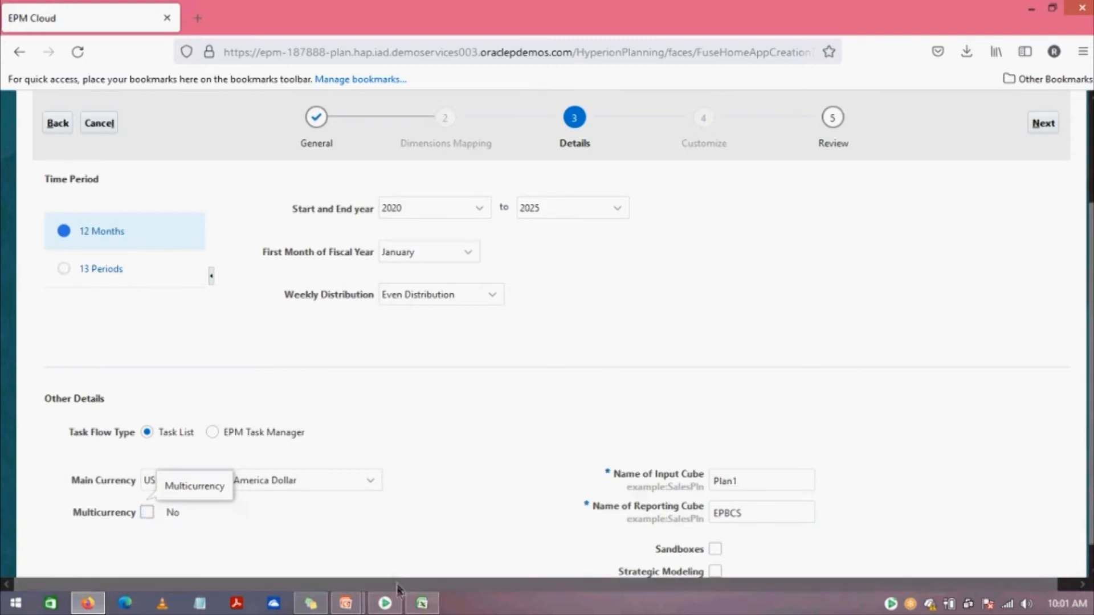
- Switch to Excel and list the dimension names Account, Period and Year in O9:O11
click(422, 604)
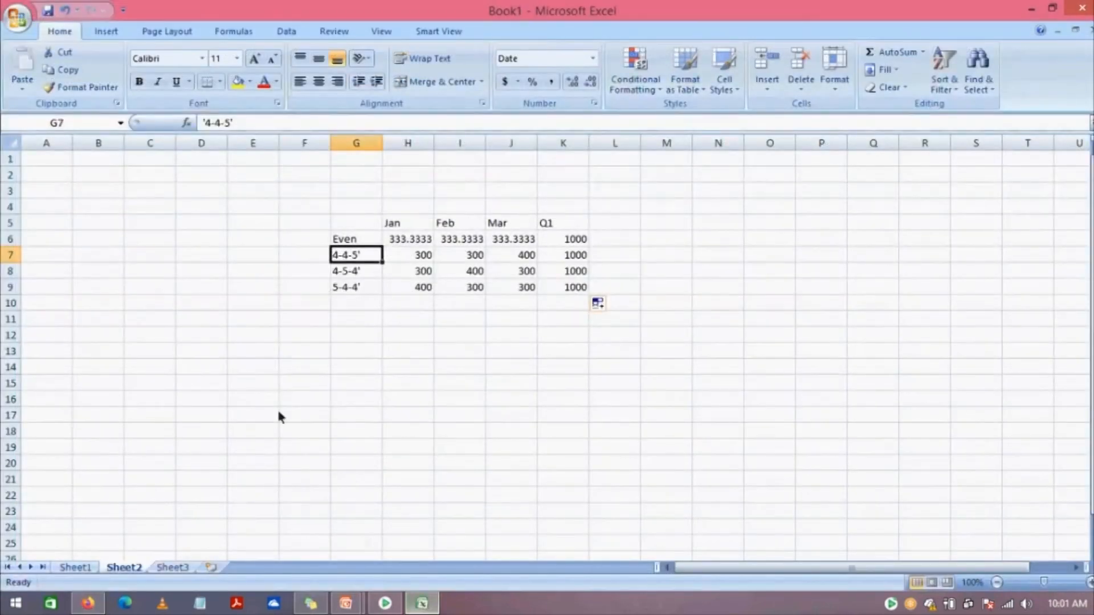
click(764, 295)
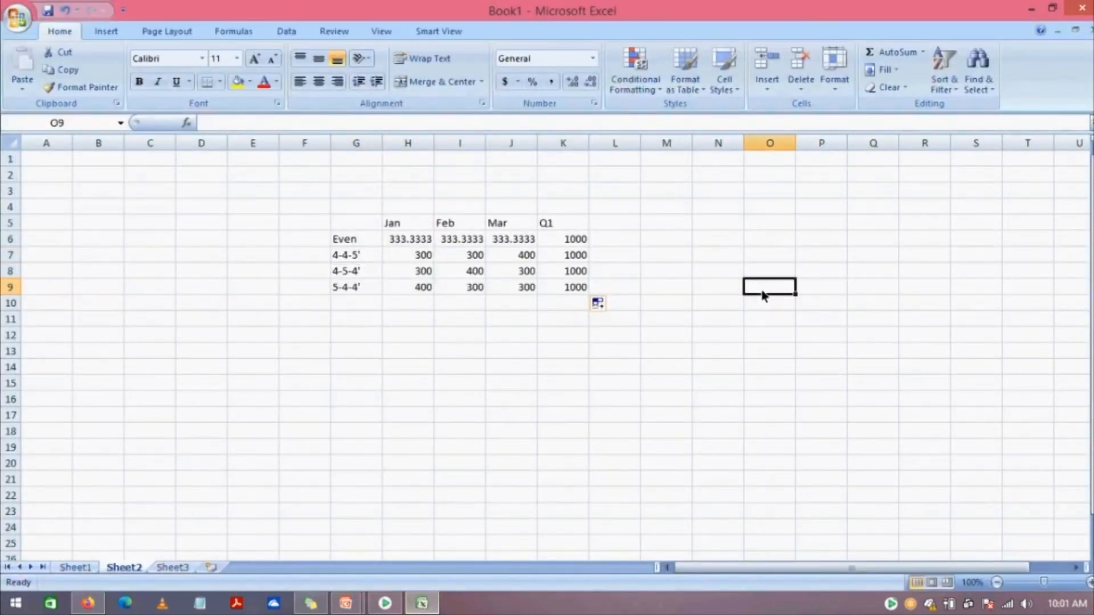
text(Account)
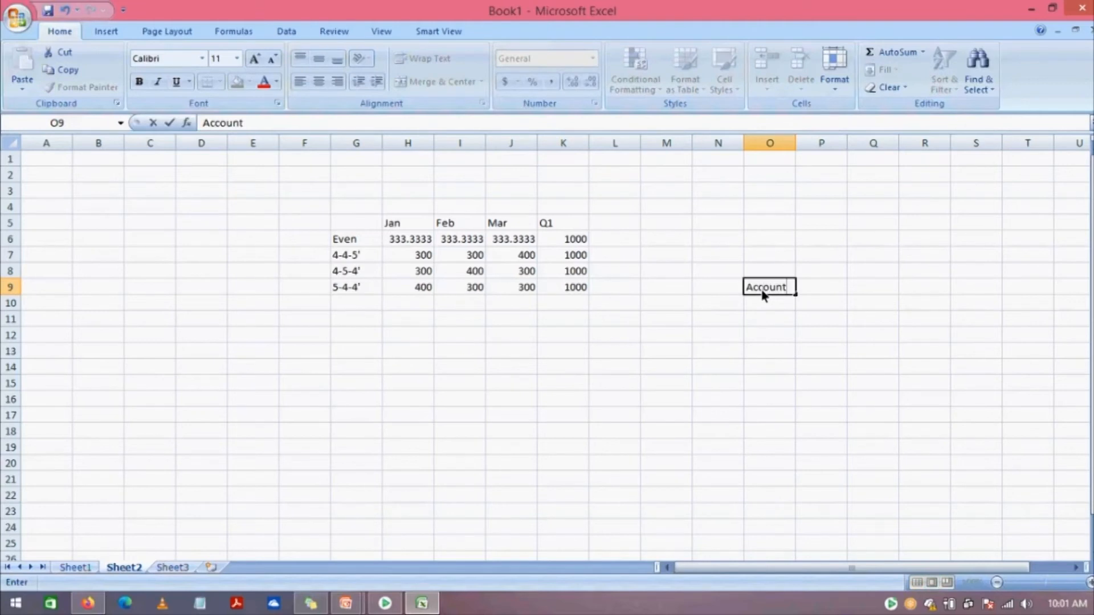
key(Return)
text(Pe)
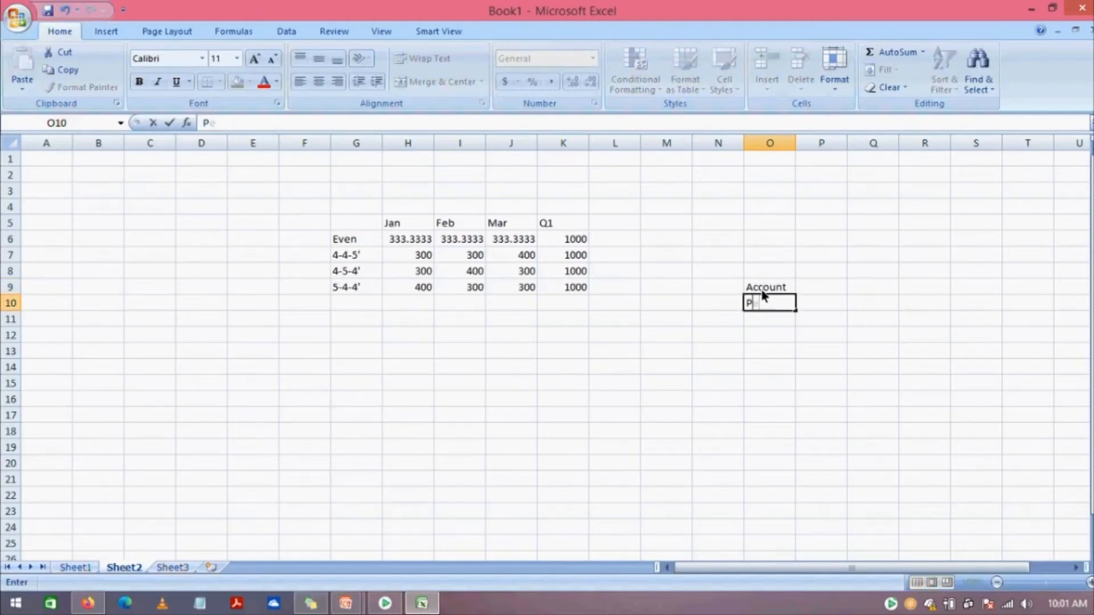
text(riod)
key(Return)
text(Year)
key(Return)
- Add the dimension names Entity, Version and Scenario in O12:O14 below Year
text(En)
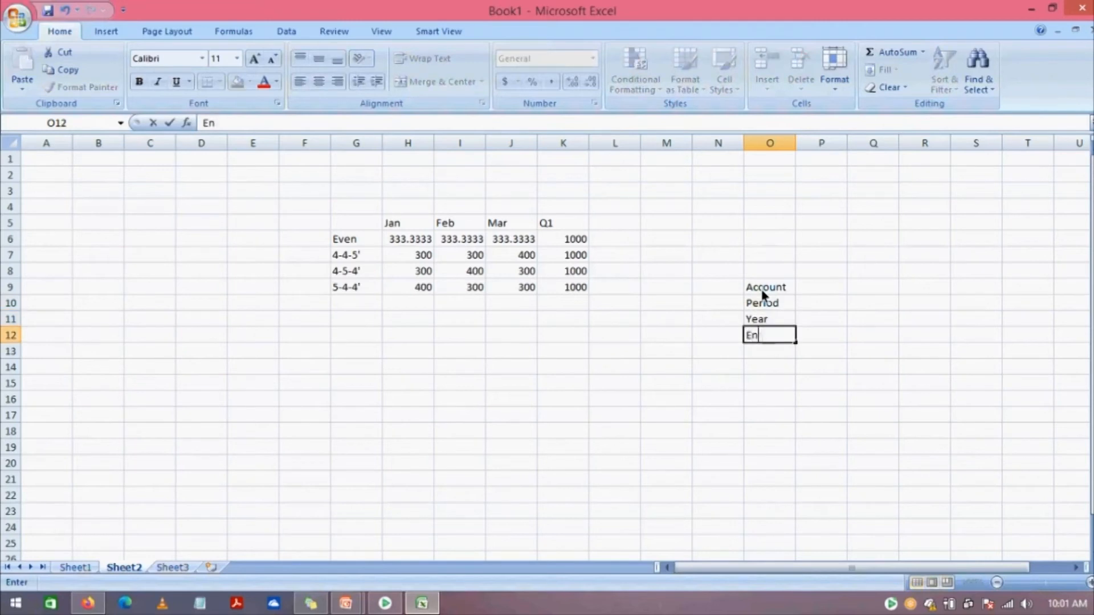
text(tity)
key(Return)
text(Ve)
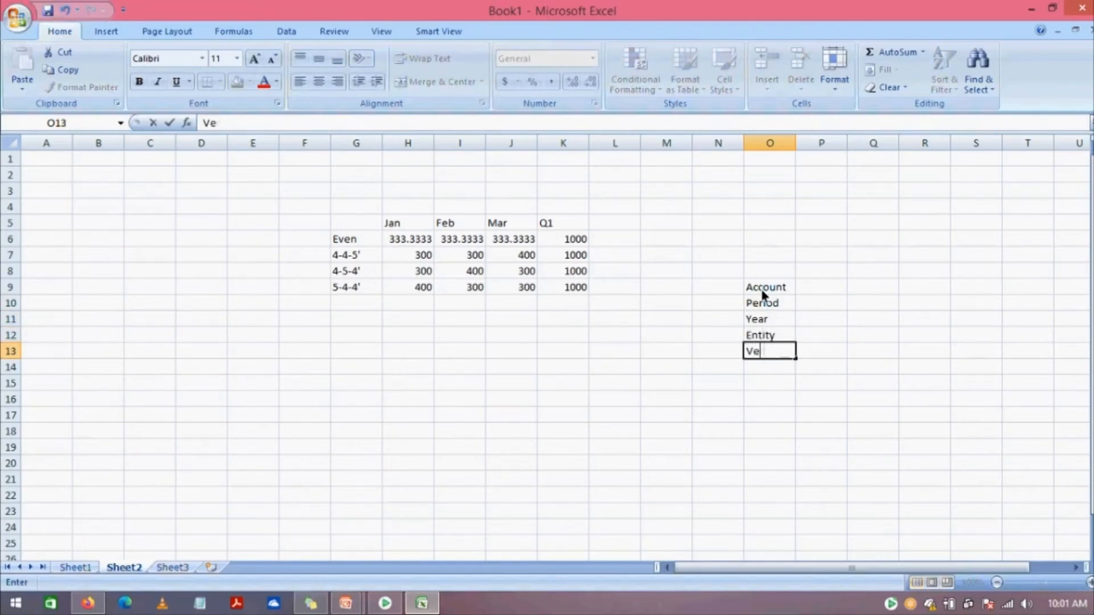
text(rsion)
key(Return)
text(Scenario)
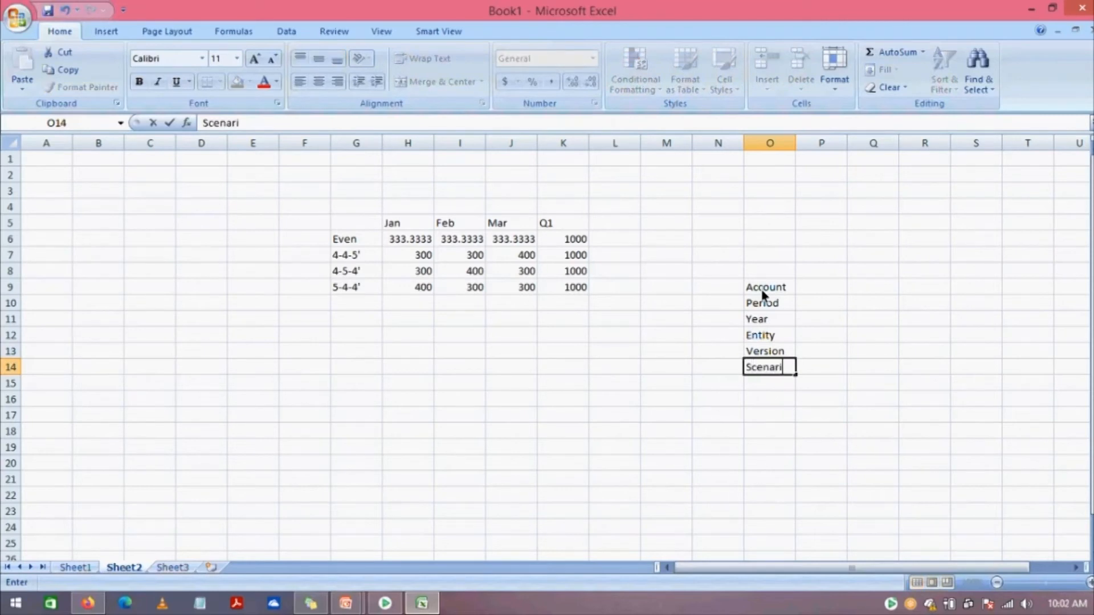
click(865, 334)
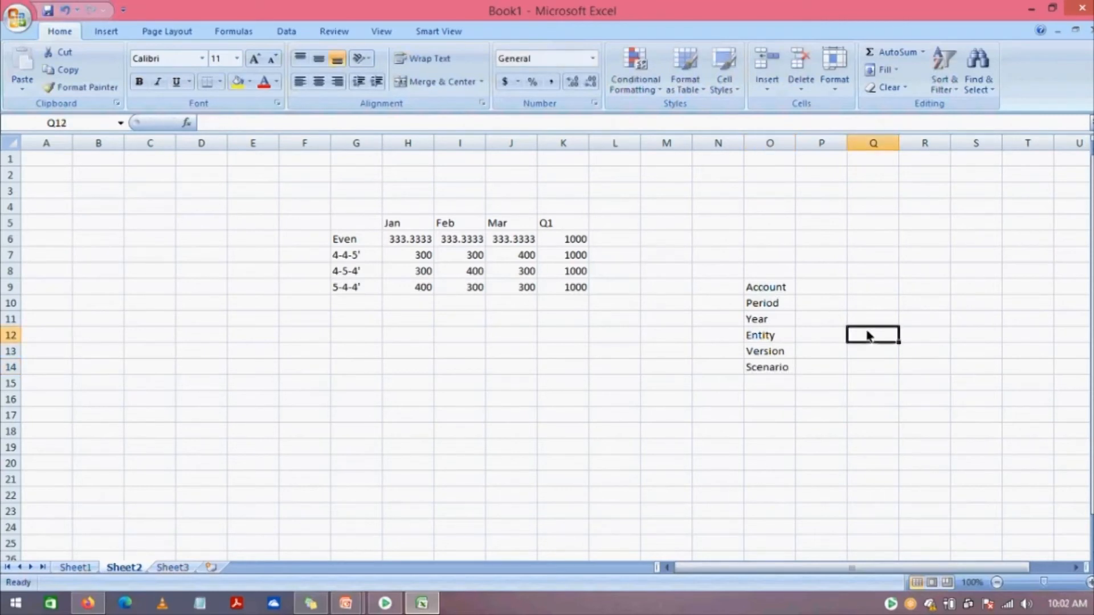
- Select the dimension list in O9:O14, and switch to EPM Cloud in Firefox to enable the Multicurrency option
click(775, 293)
drag(775, 294, 778, 369)
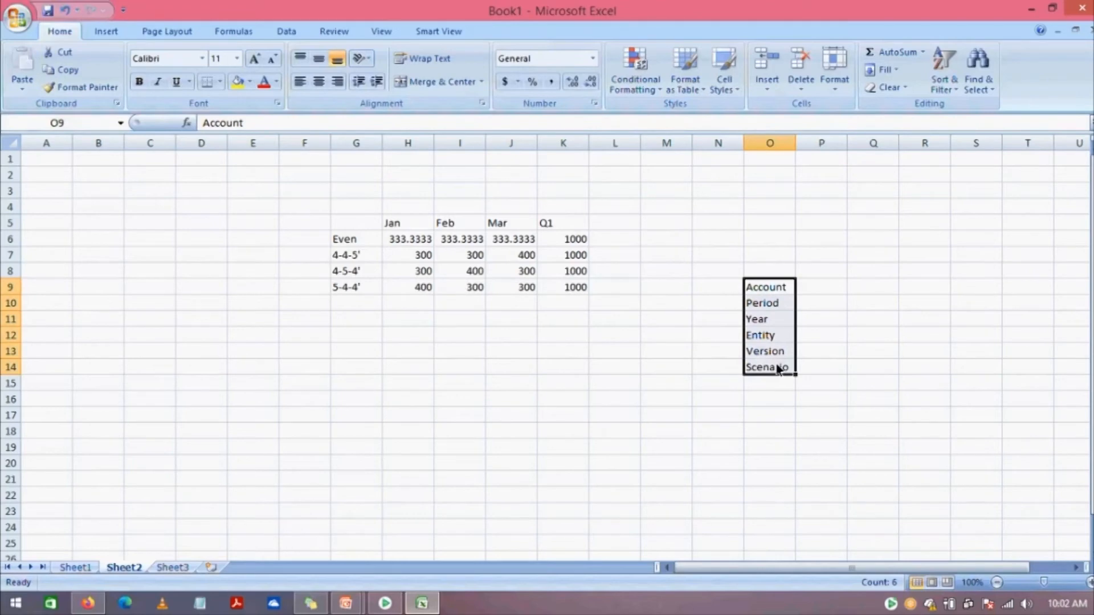
click(77, 609)
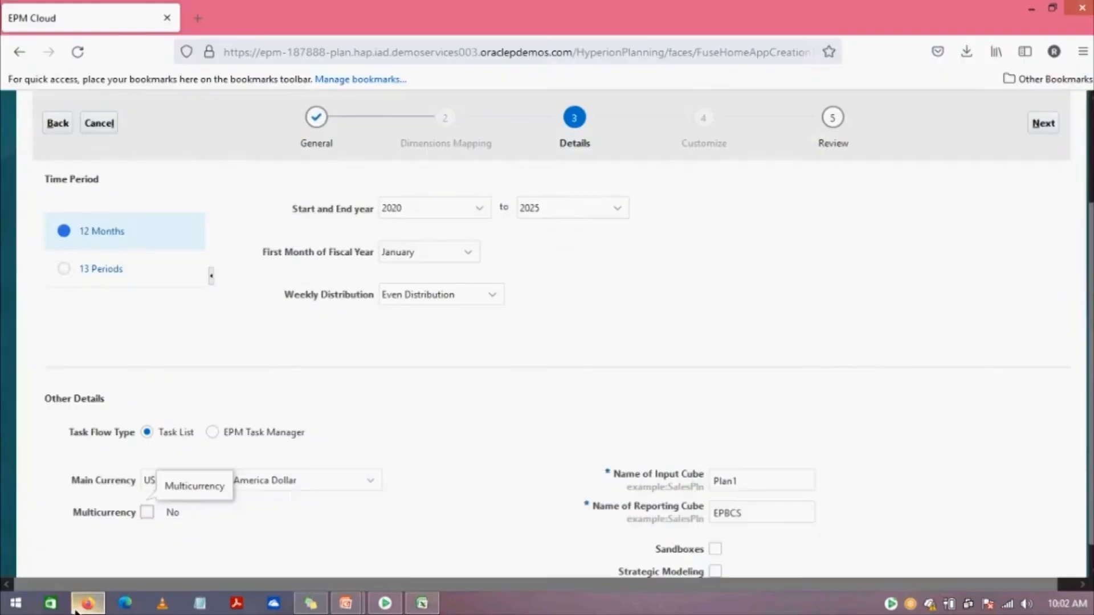
click(146, 512)
- Switch back to Excel and copy the dimension list from O9:O14 to Q9:Q14
key(alt+Tab)
key(ctrl+c)
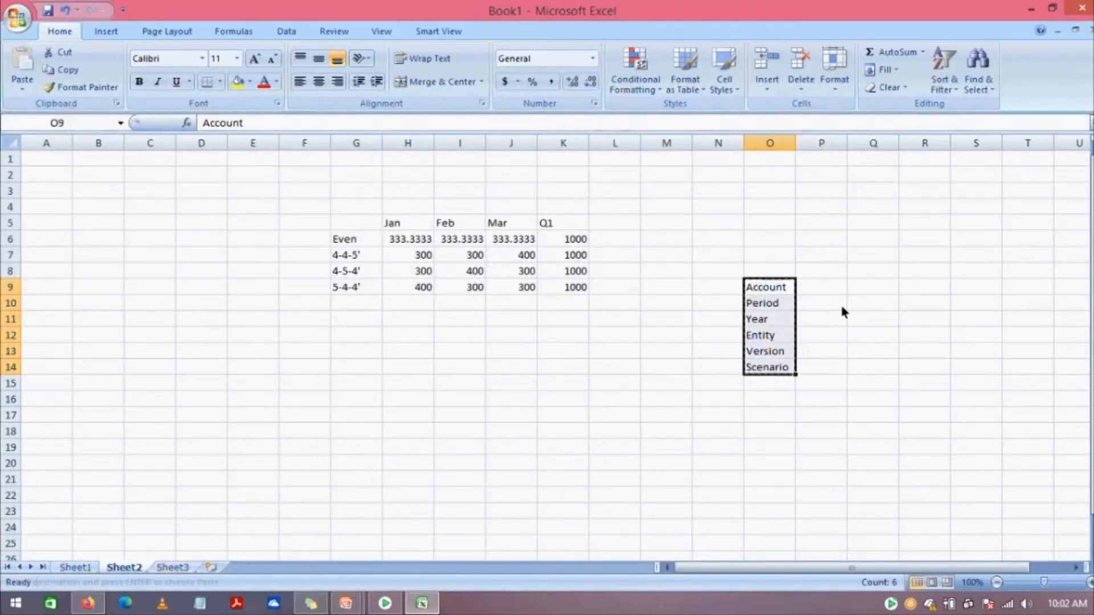
click(856, 286)
key(ctrl+v)
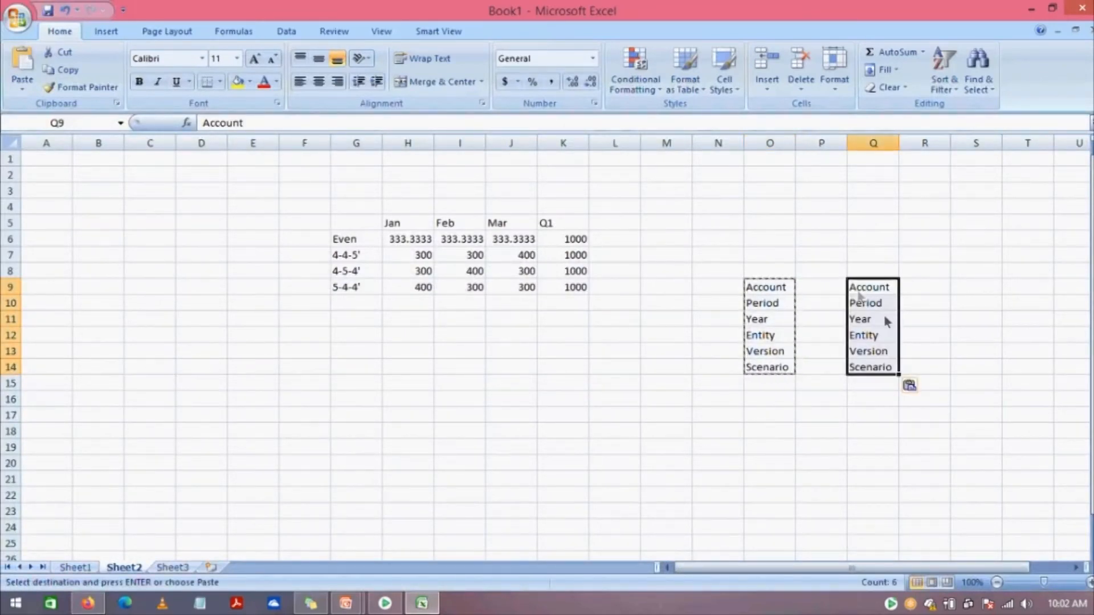
- Add the dimension name Currency in Q15, below Scenario in the copied list
click(872, 383)
text(Sc)
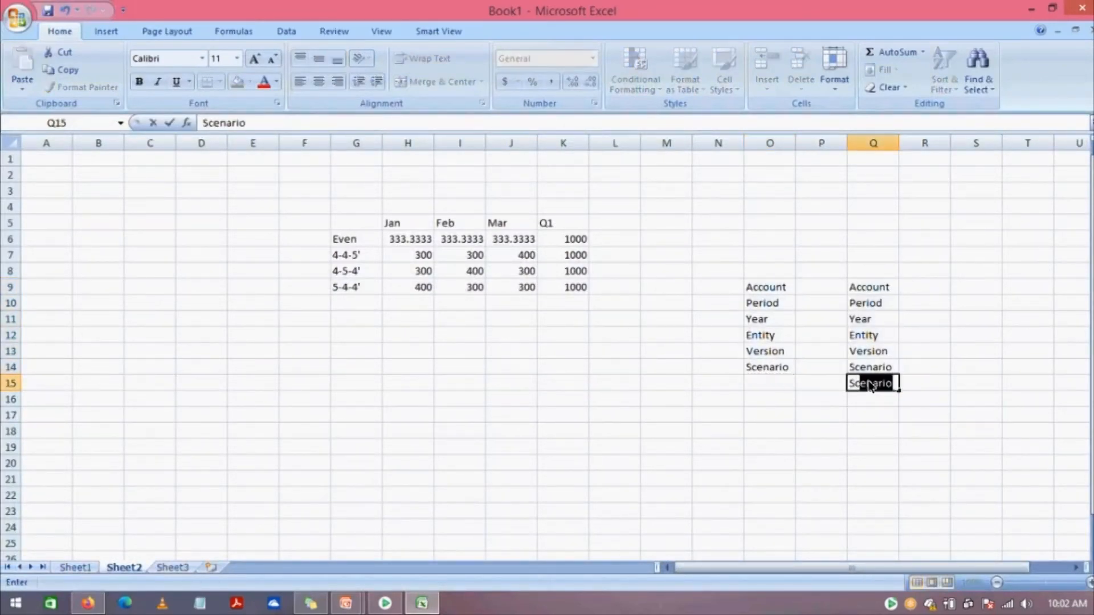
key(BackSpace)
key(BackSpace)
key(BackSpace)
text(Currency)
click(869, 463)
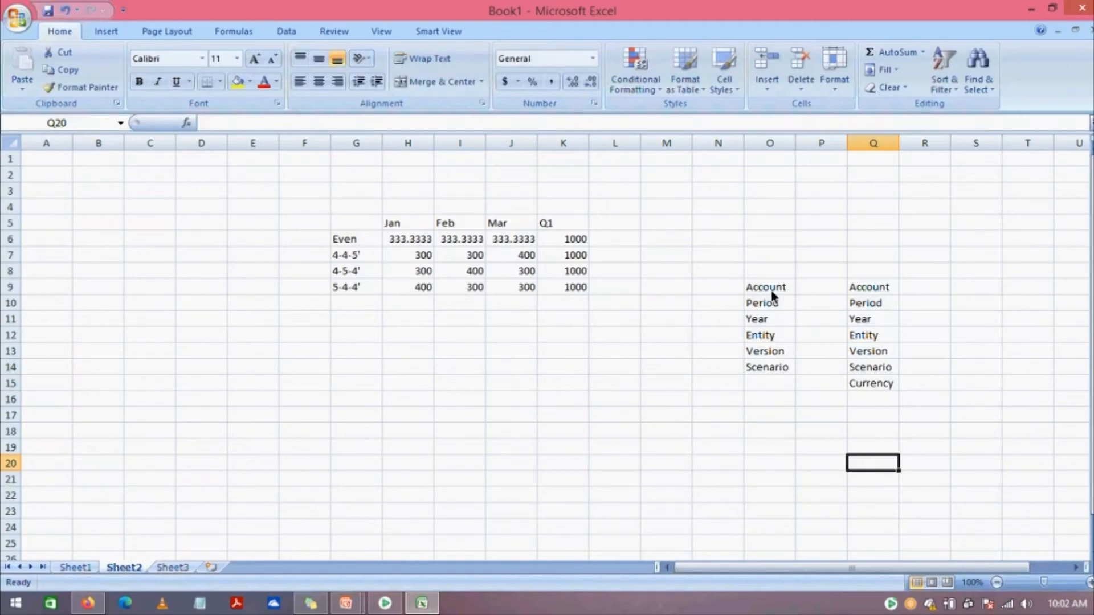
- Switch to EPM Cloud in Firefox and set the name of the input cube to RevPln
key(alt+Tab)
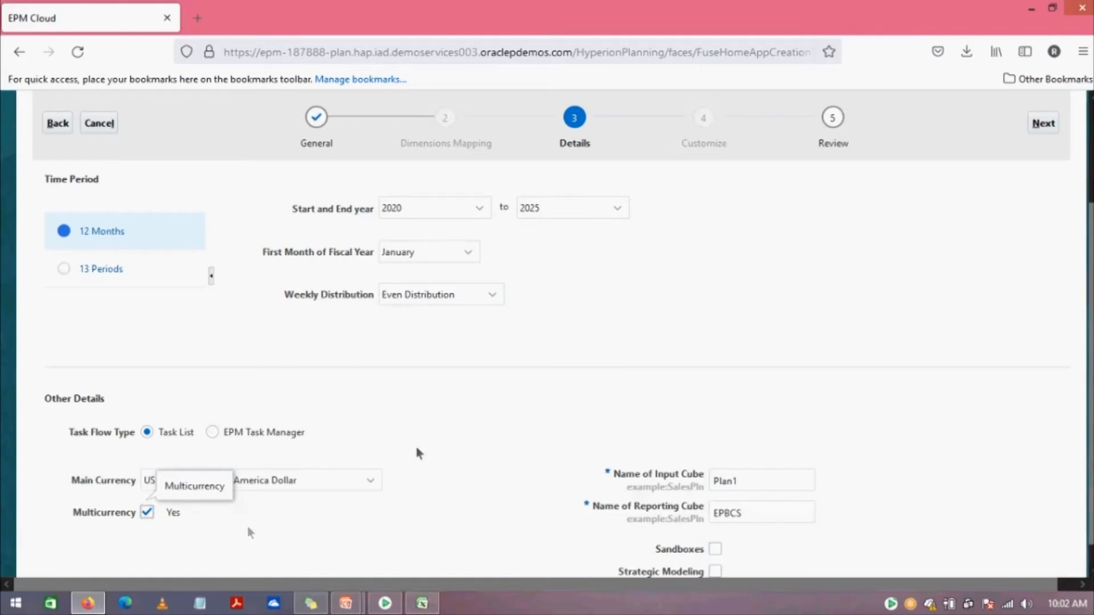
drag(1091, 373, 1092, 394)
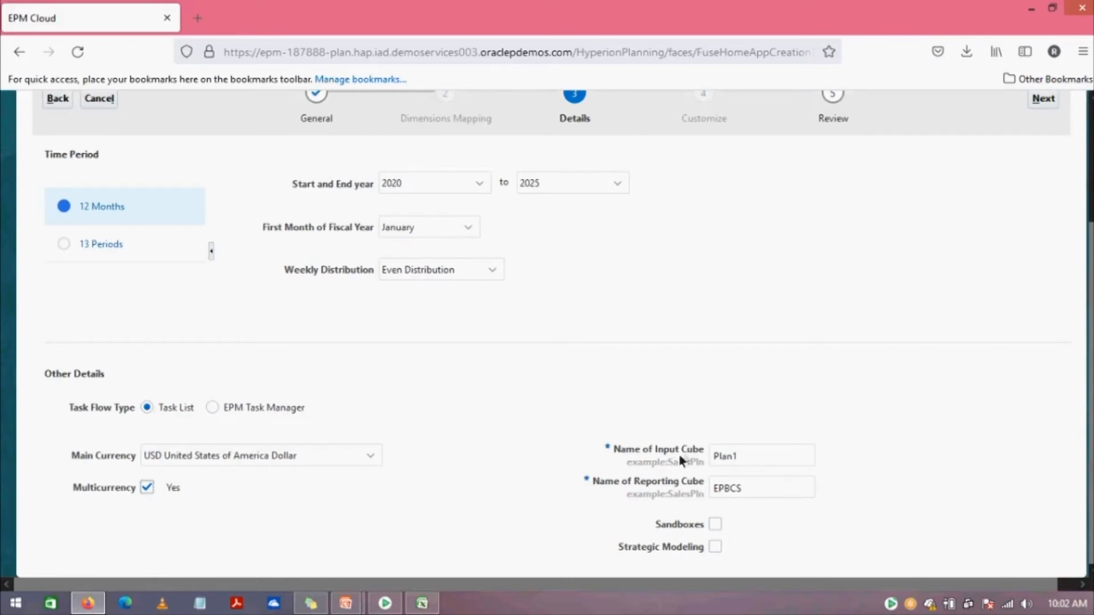
click(743, 459)
key(BackSpace)
key(BackSpace)
key(BackSpace)
key(BackSpace)
key(BackSpace)
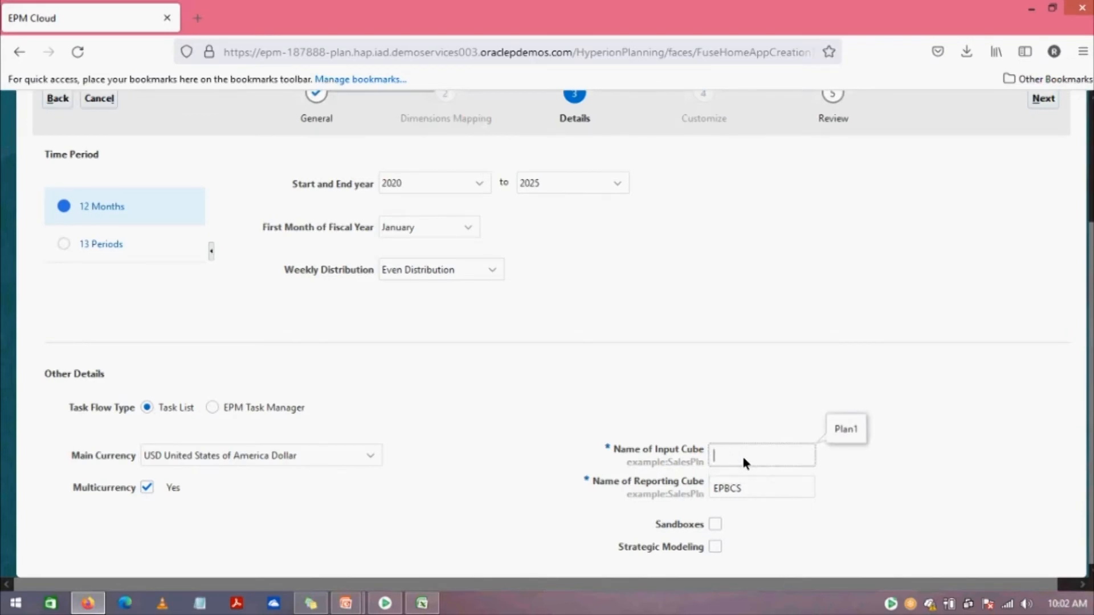
text(RevPl)
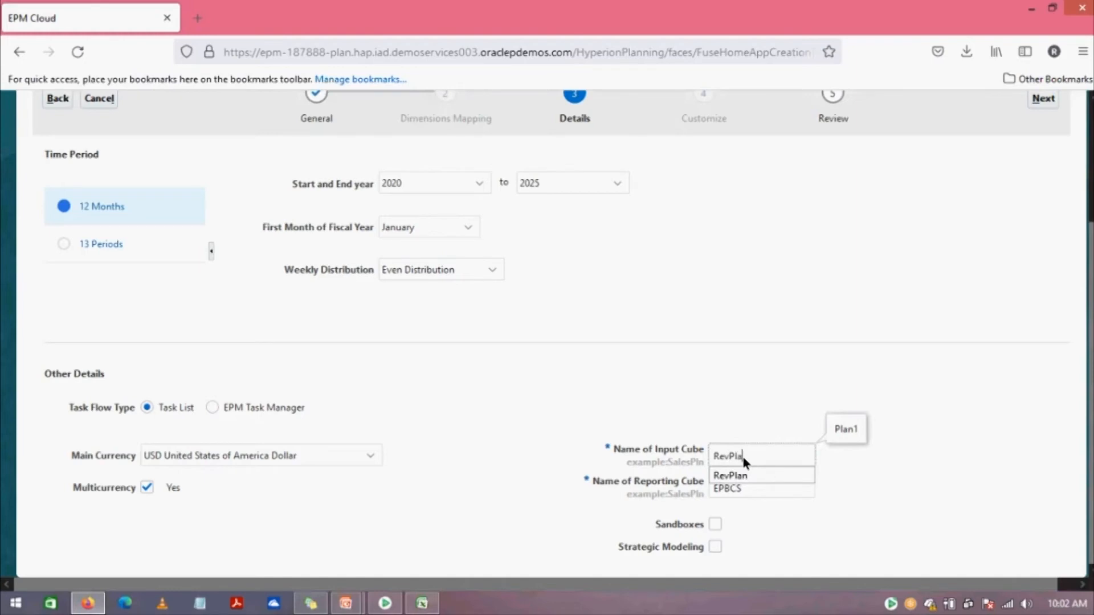
text(n)
key(Tab)
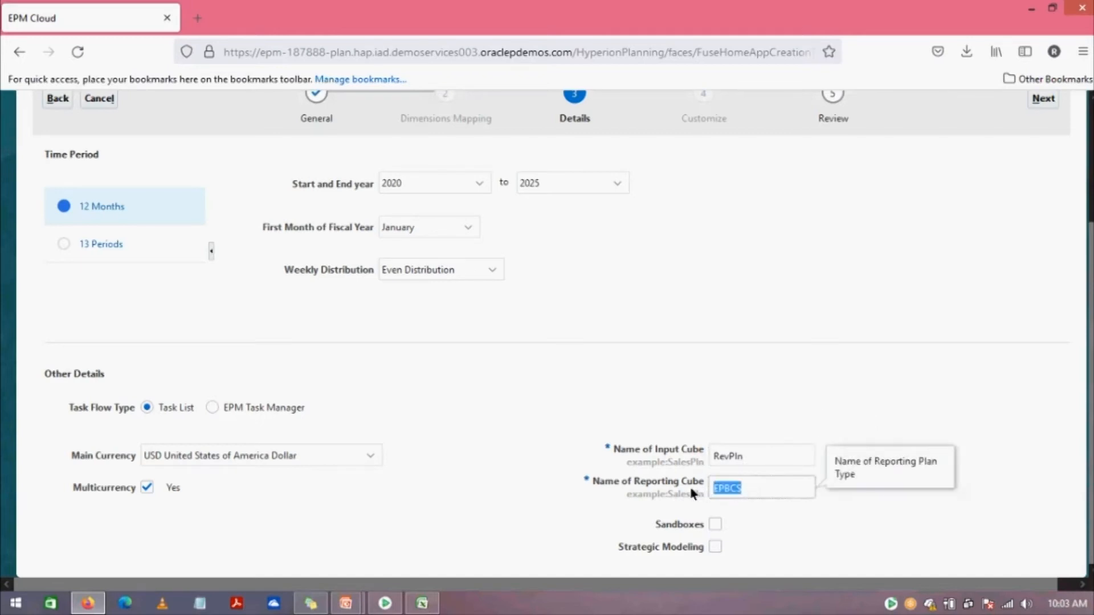
- Set the name of the reporting cube to FinPln
text(Fin)
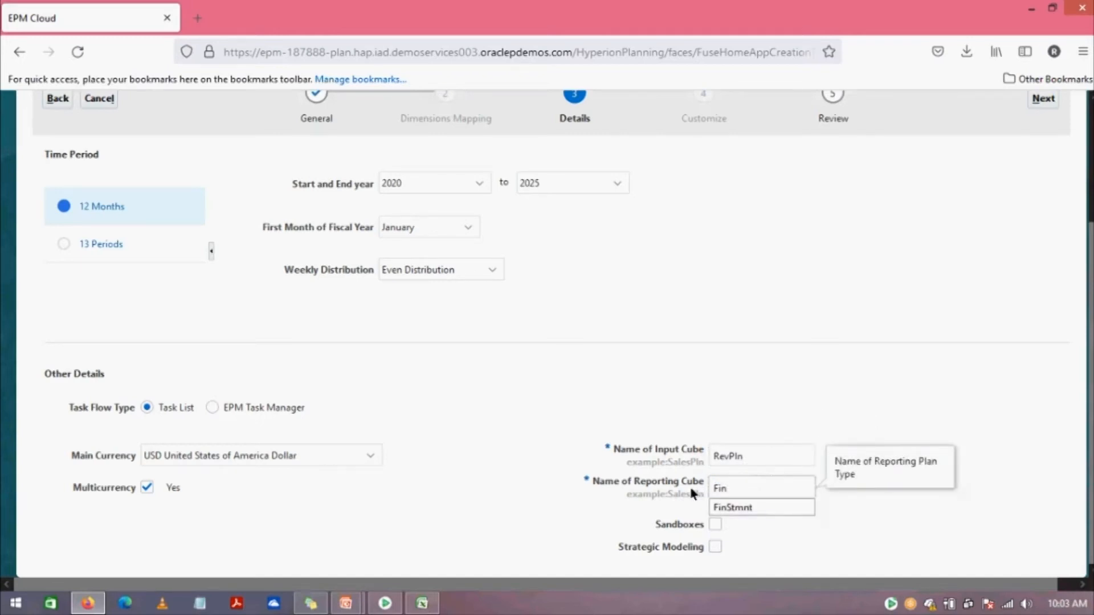
text(Pln)
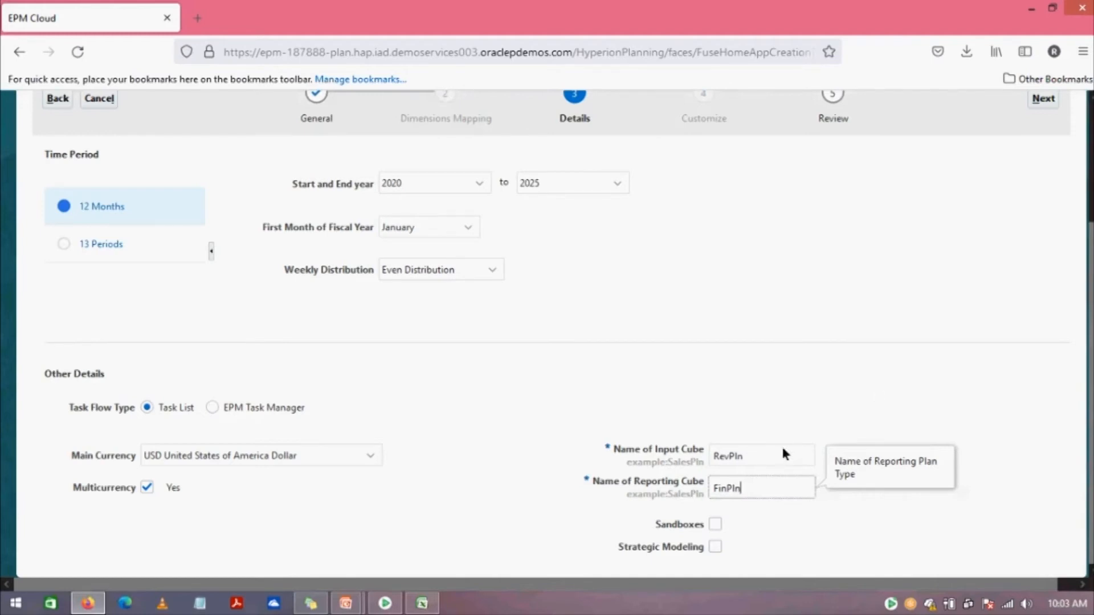
click(761, 459)
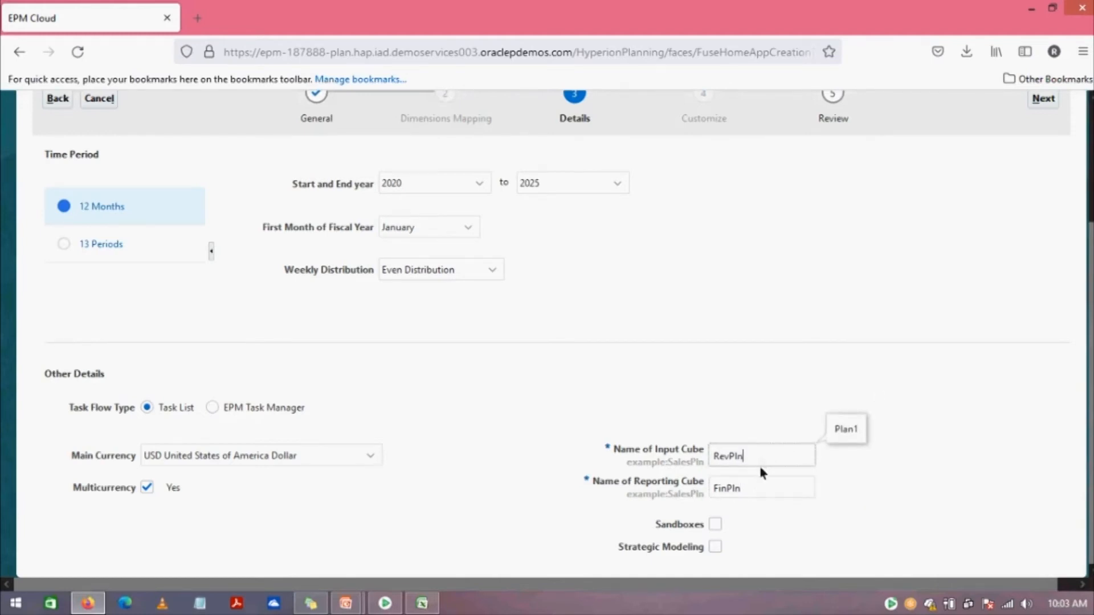
click(753, 492)
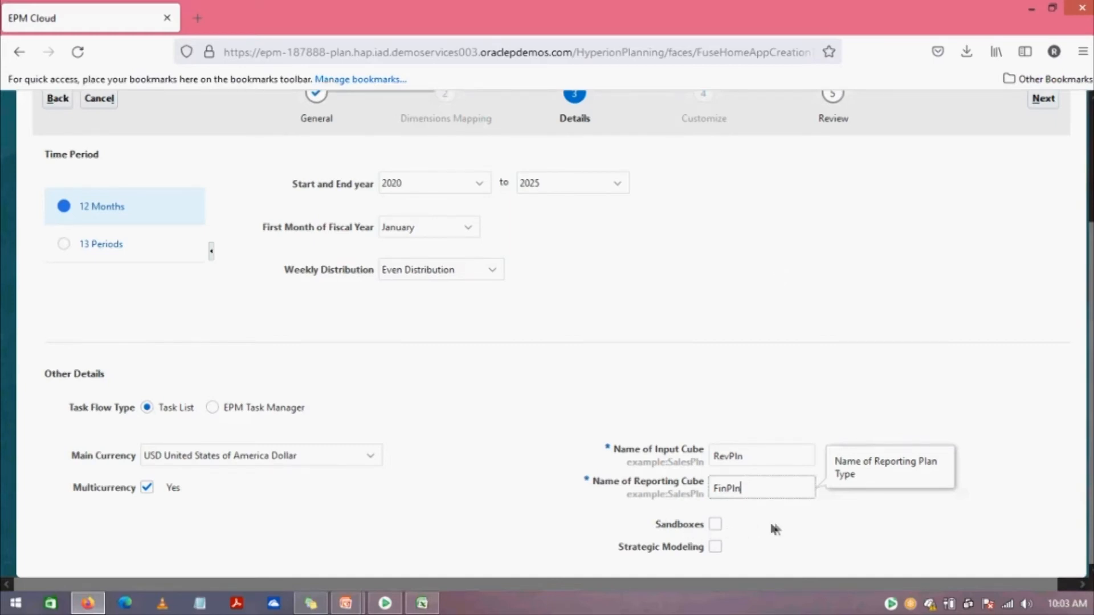
- Enable Sandboxes, leave Strategic Modeling disabled, and continue to the application's Review stage
click(715, 525)
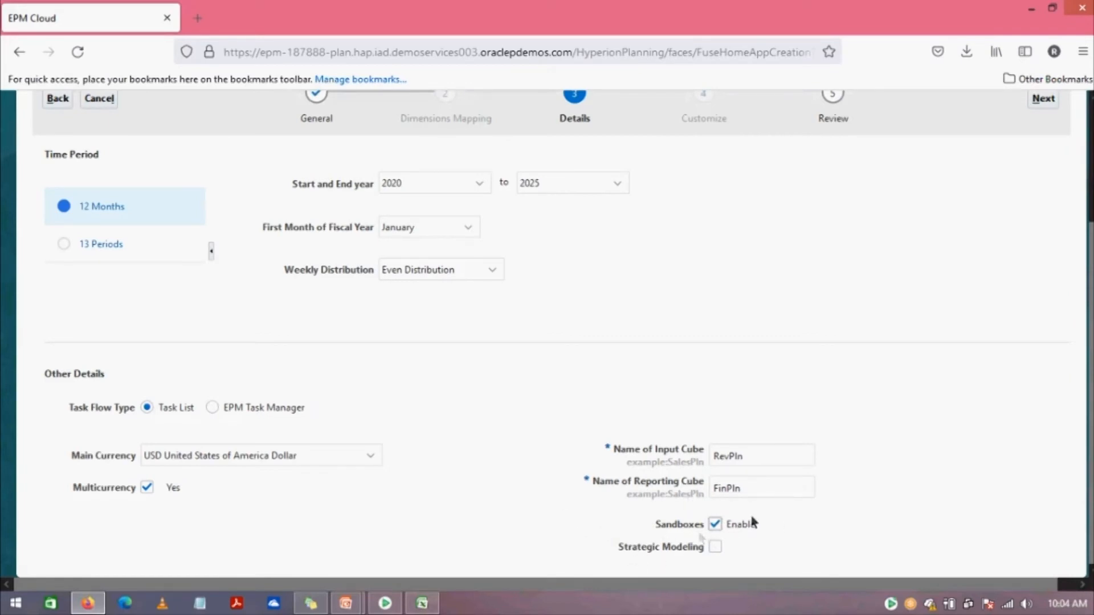
click(716, 547)
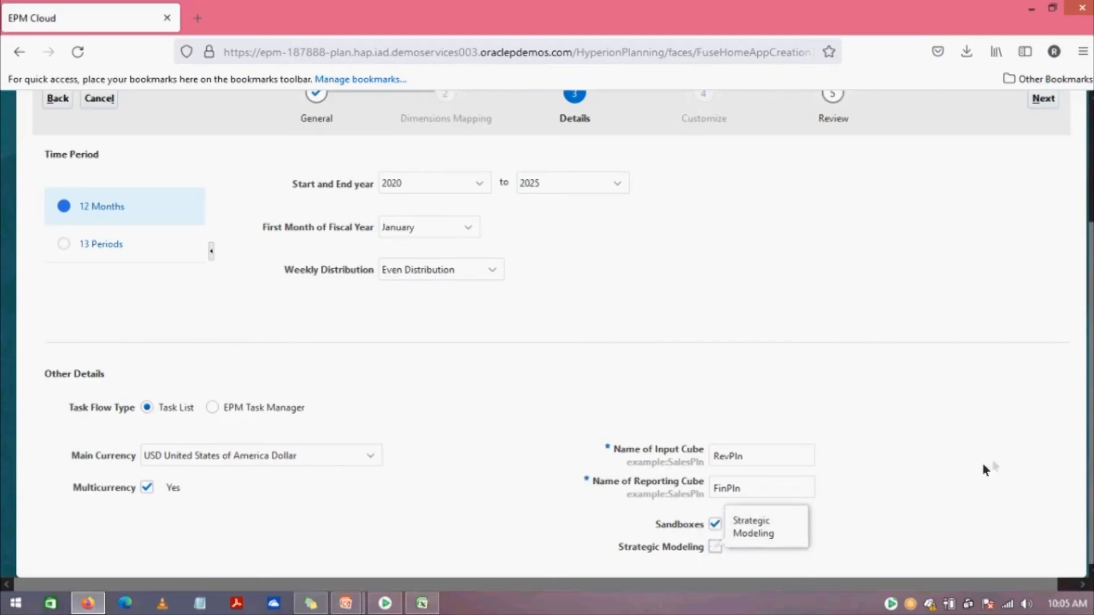
scroll(1043, 194, up, 1)
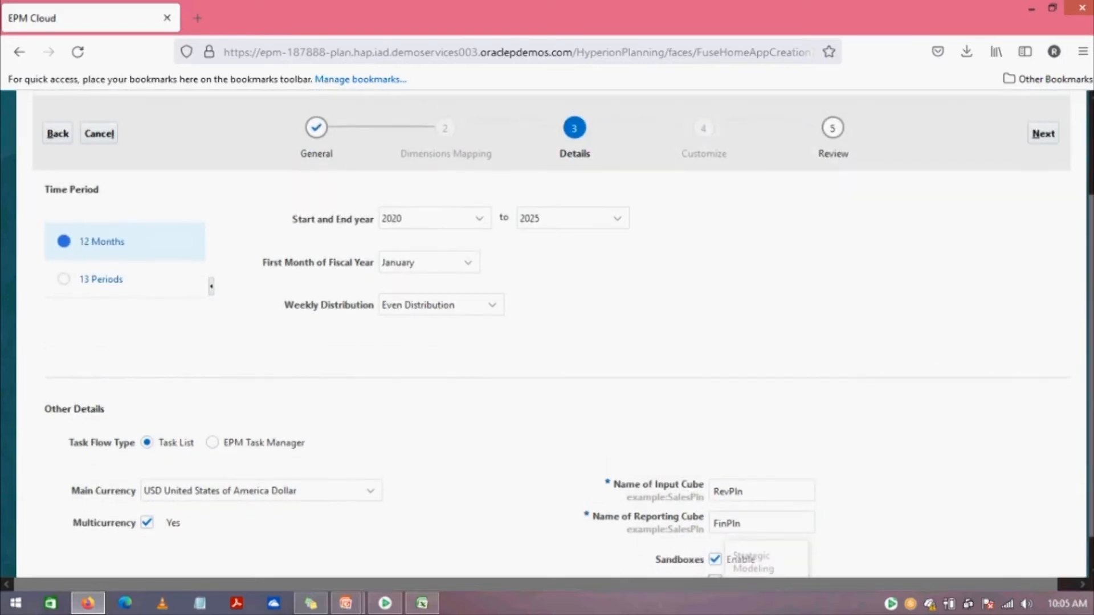
click(1042, 134)
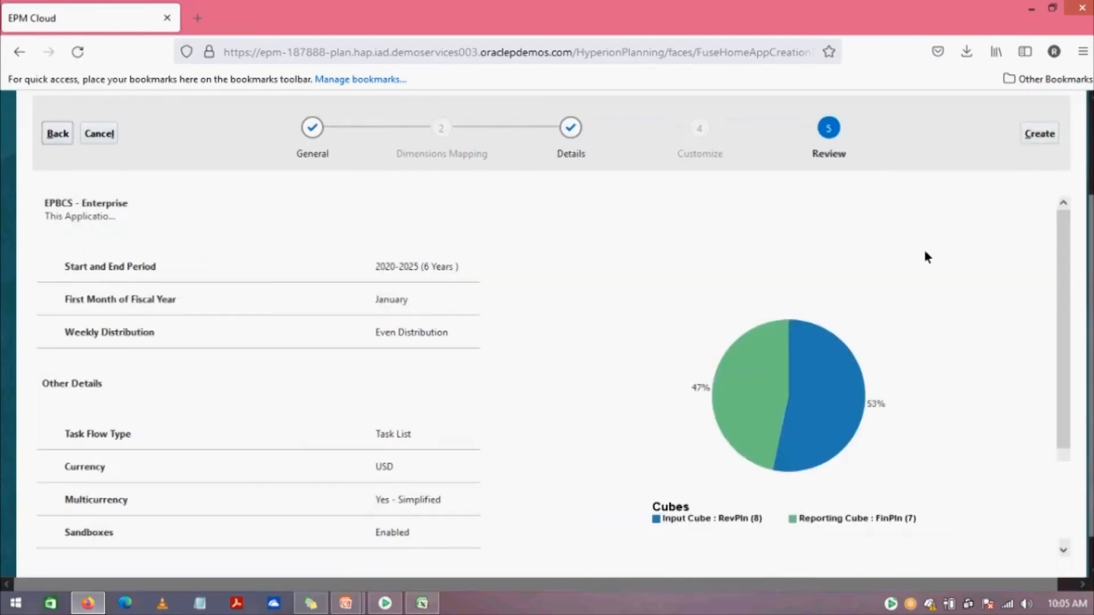
- Review the application summary and cube details, checking them against the dimension list in Q9:Q15 of the Excel workbook
scroll(889, 254, down, 1)
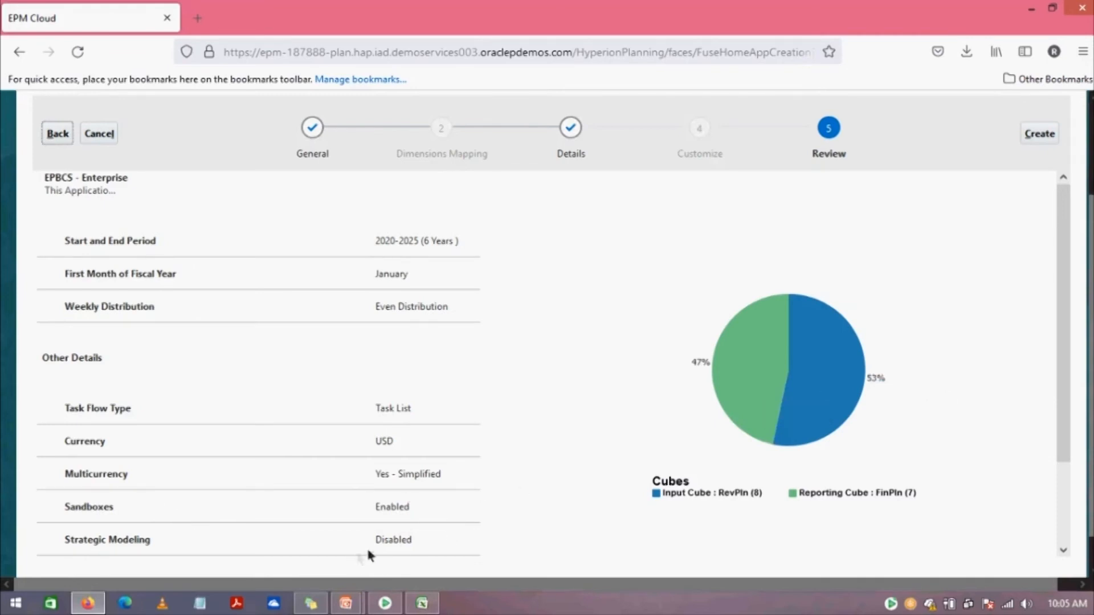
drag(1062, 402, 1058, 488)
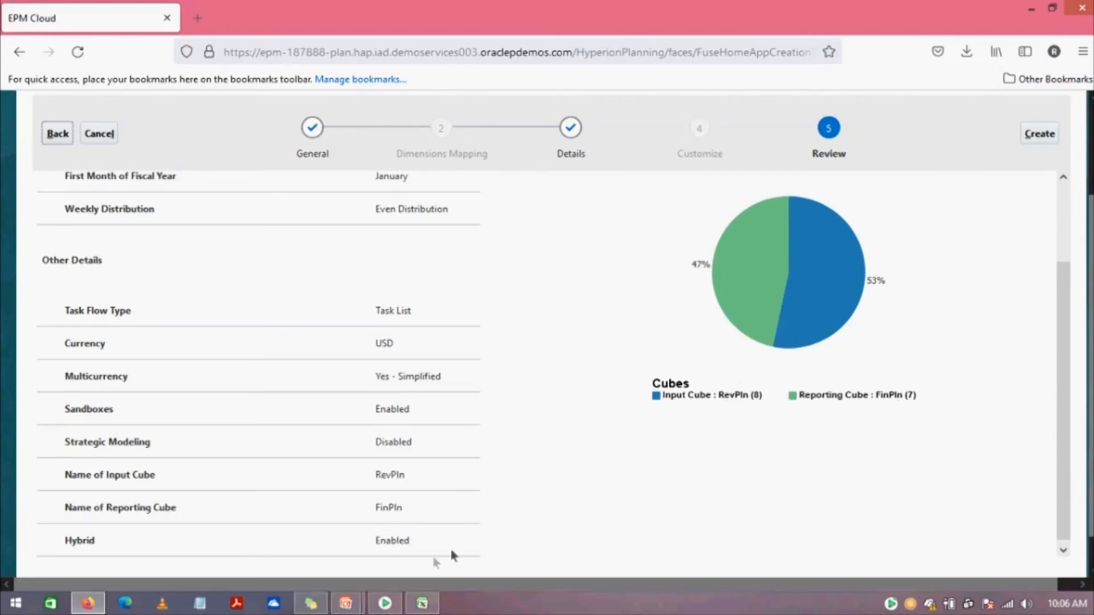
click(422, 603)
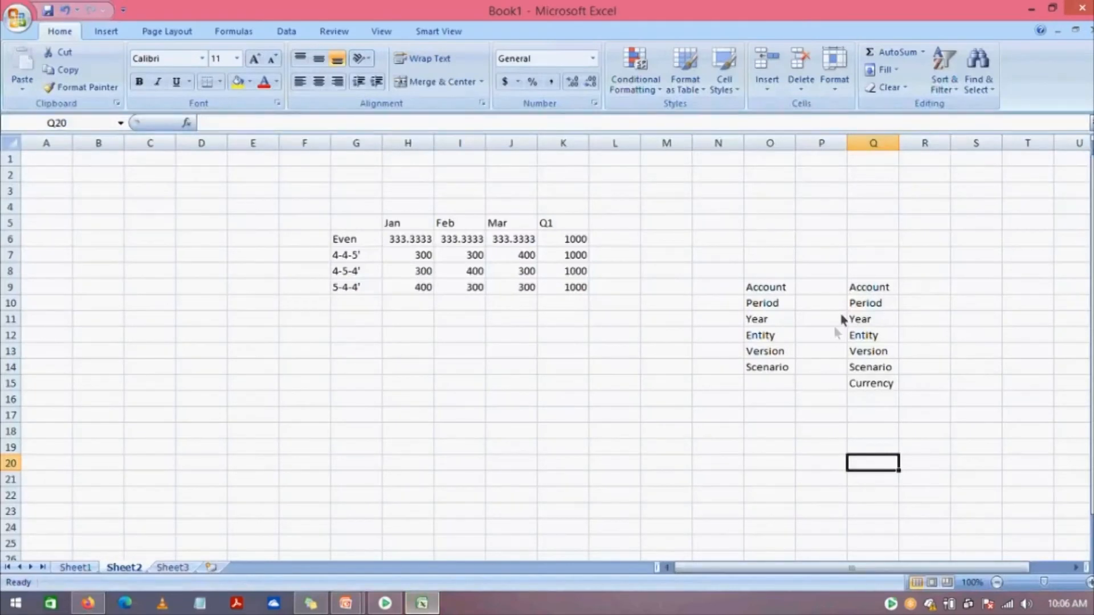
drag(867, 291, 875, 378)
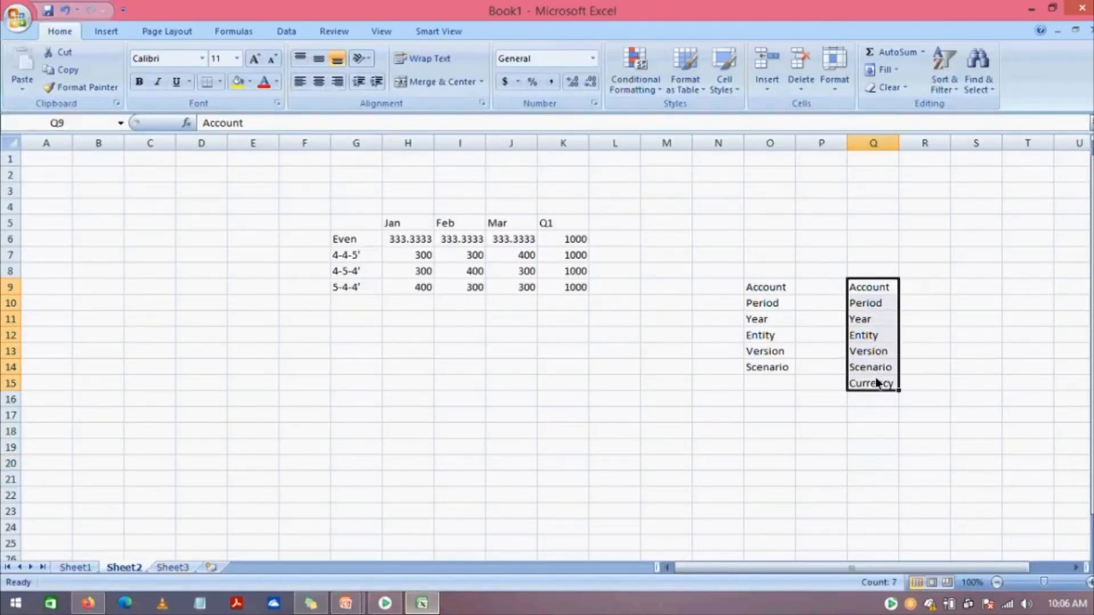
click(863, 449)
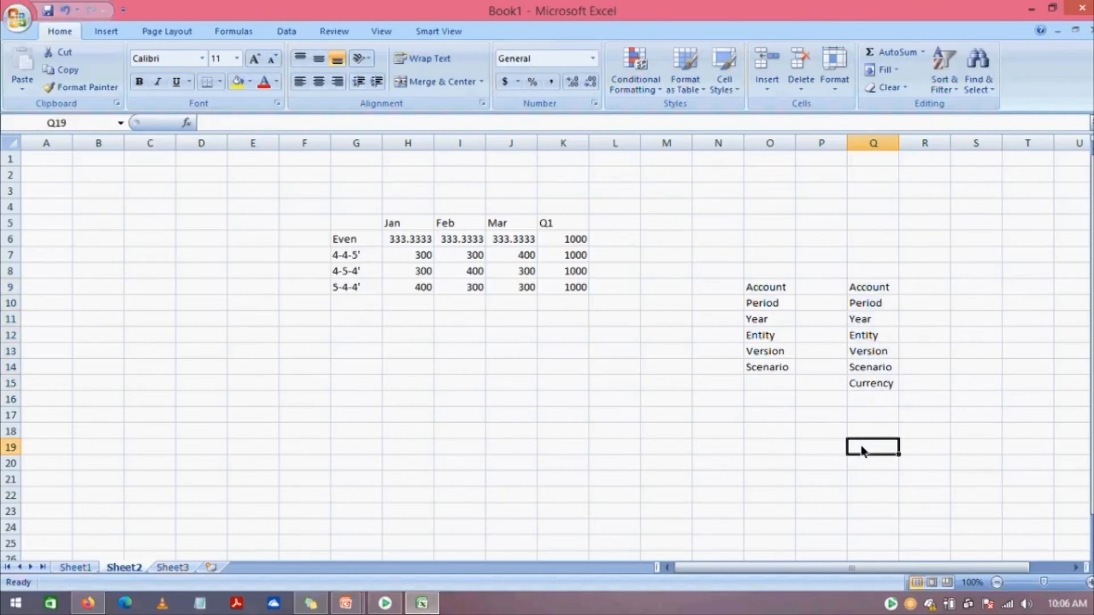
click(1033, 10)
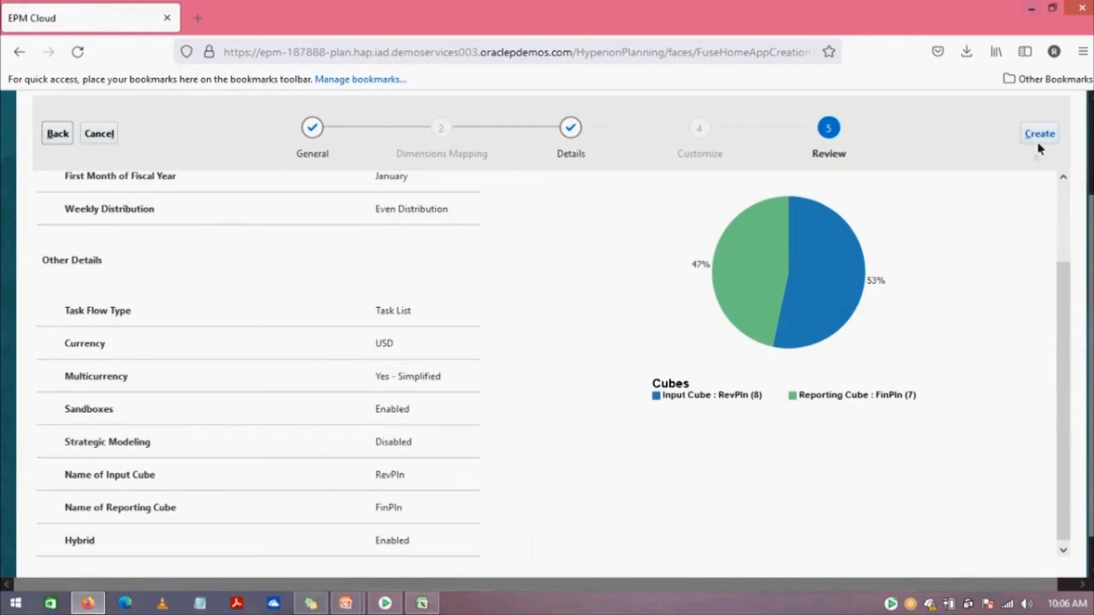
- Create the application from the reviewed settings and acknowledge the creation status without configuring modules
click(1038, 137)
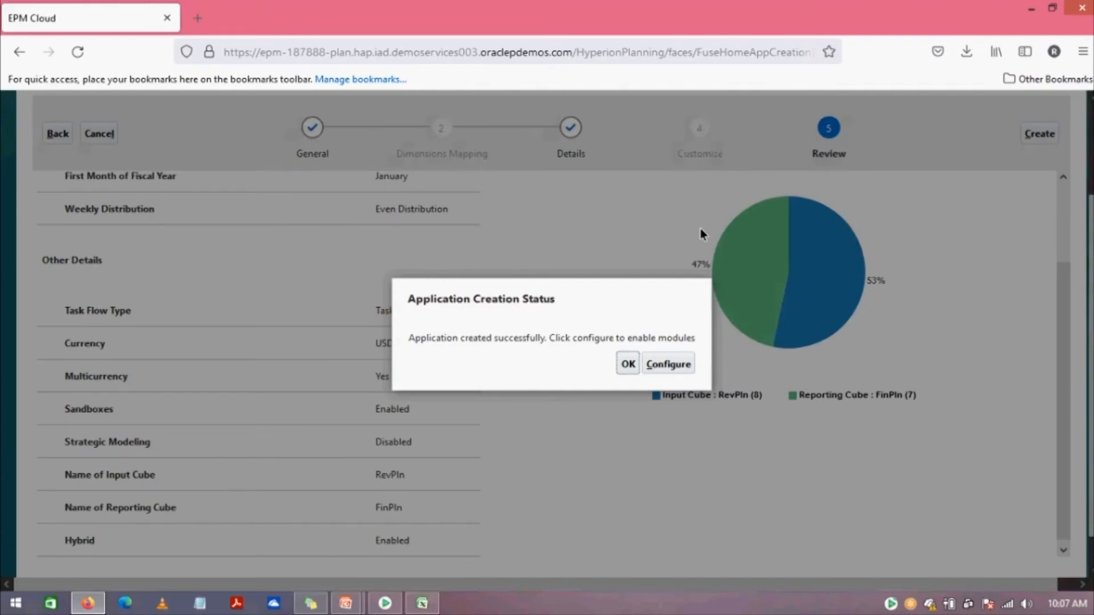
click(385, 604)
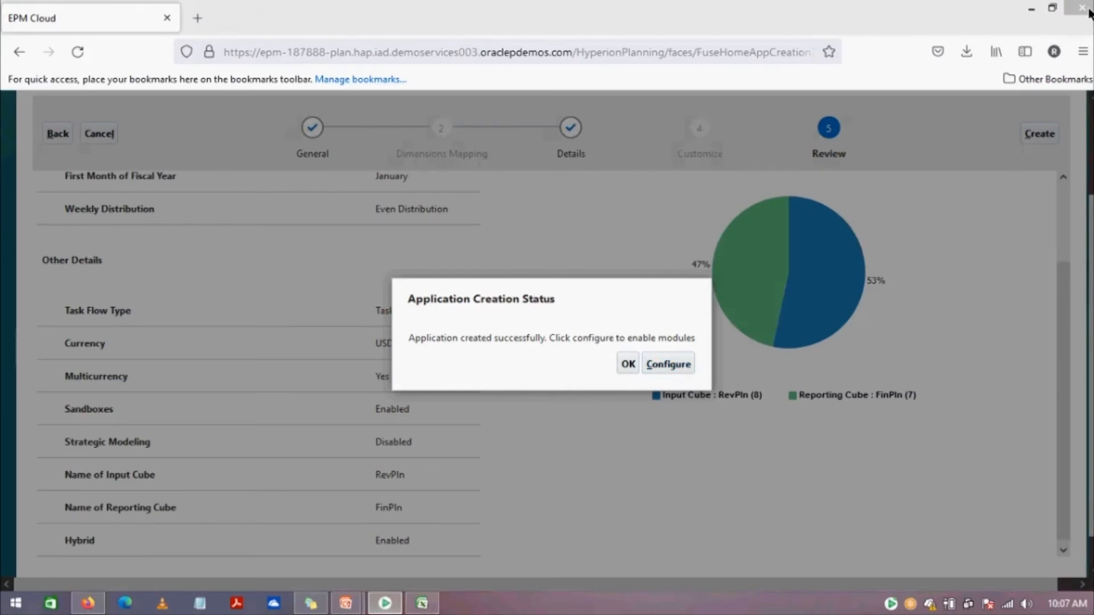
click(629, 364)
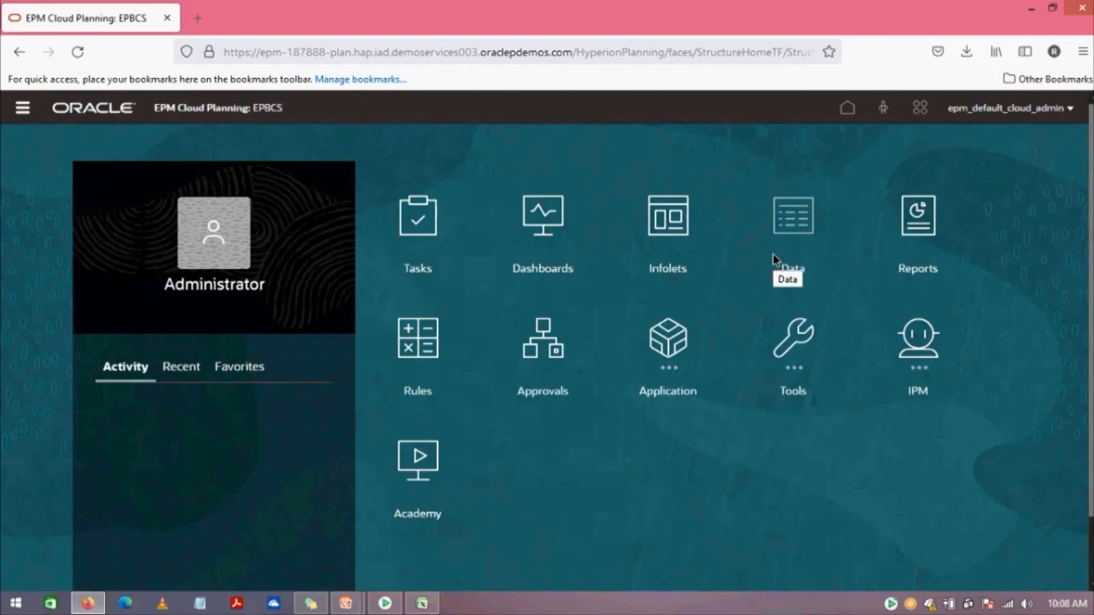
- Switch to the lesson 02 presentation in PowerPoint and look through its slides up to Navigation Flows: Overview
click(347, 604)
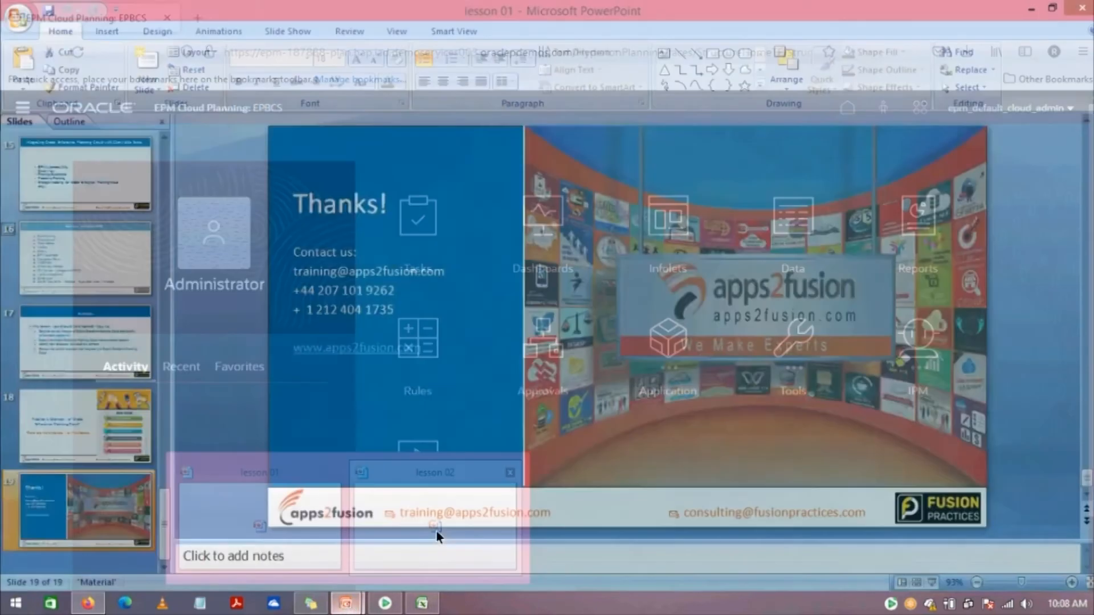
click(436, 530)
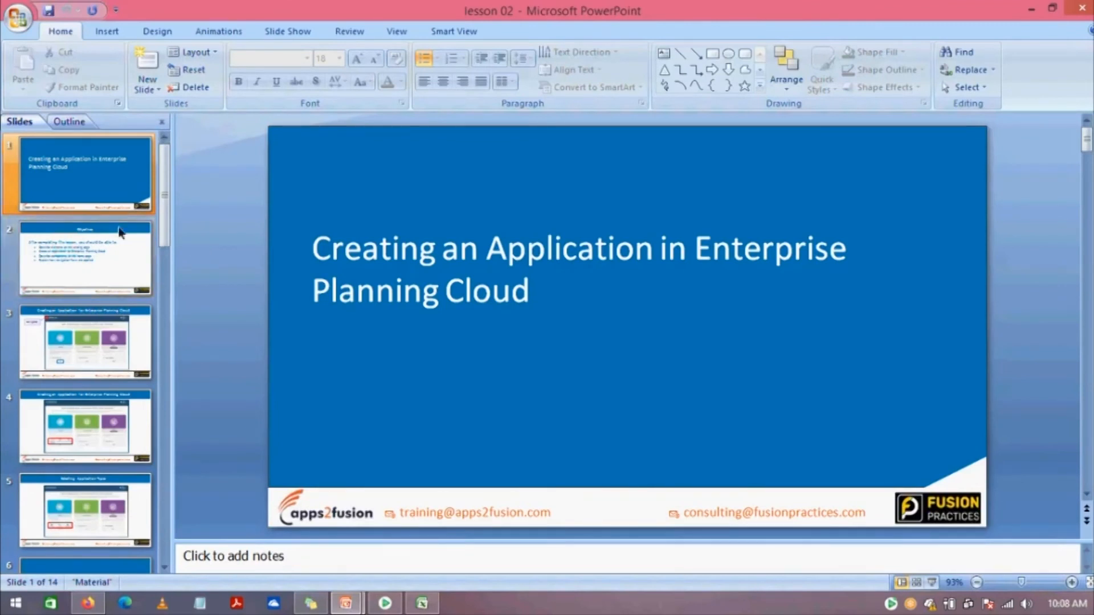
click(84, 190)
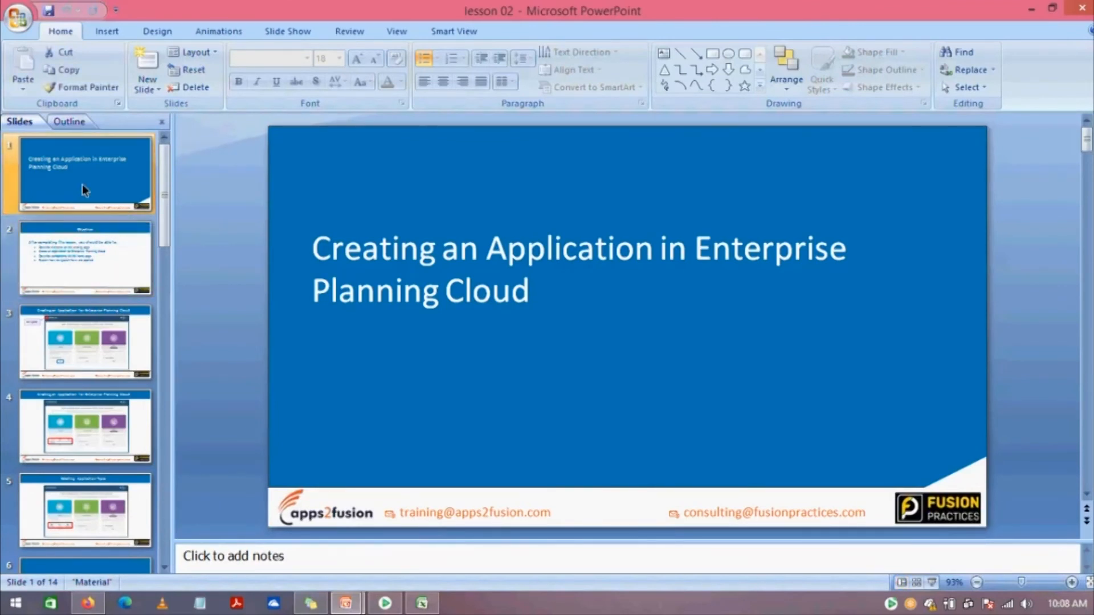
key(Down)
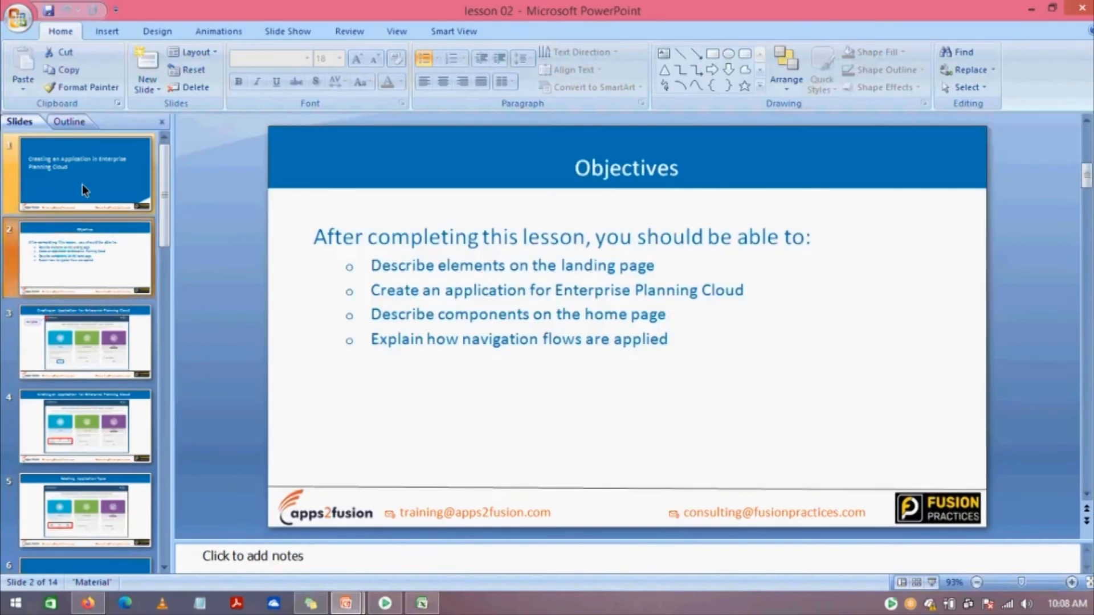
key(Down)
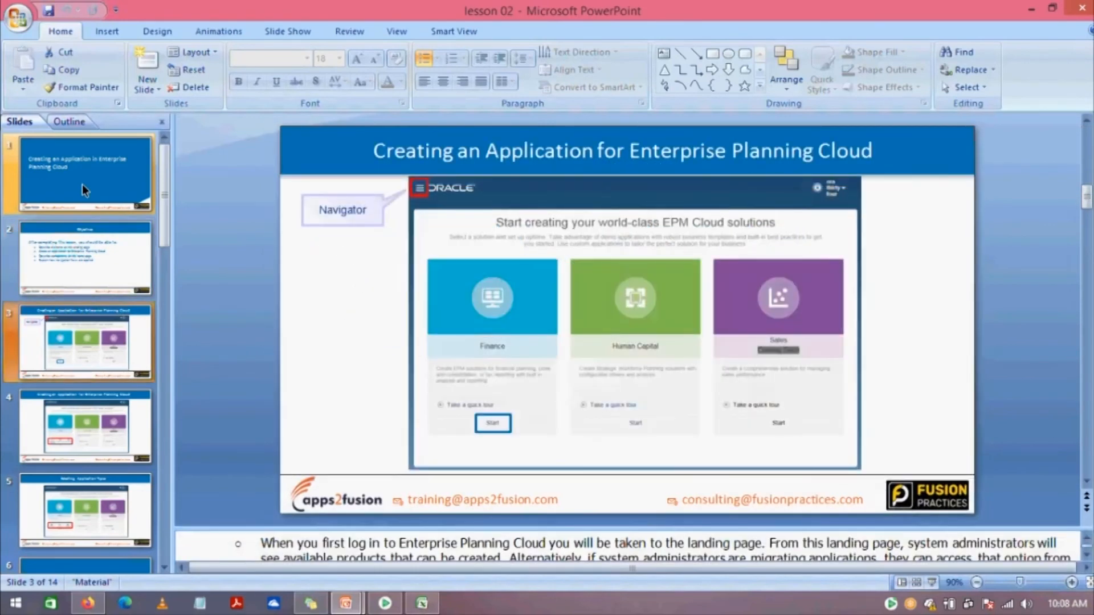
key(Down)
key(Down)
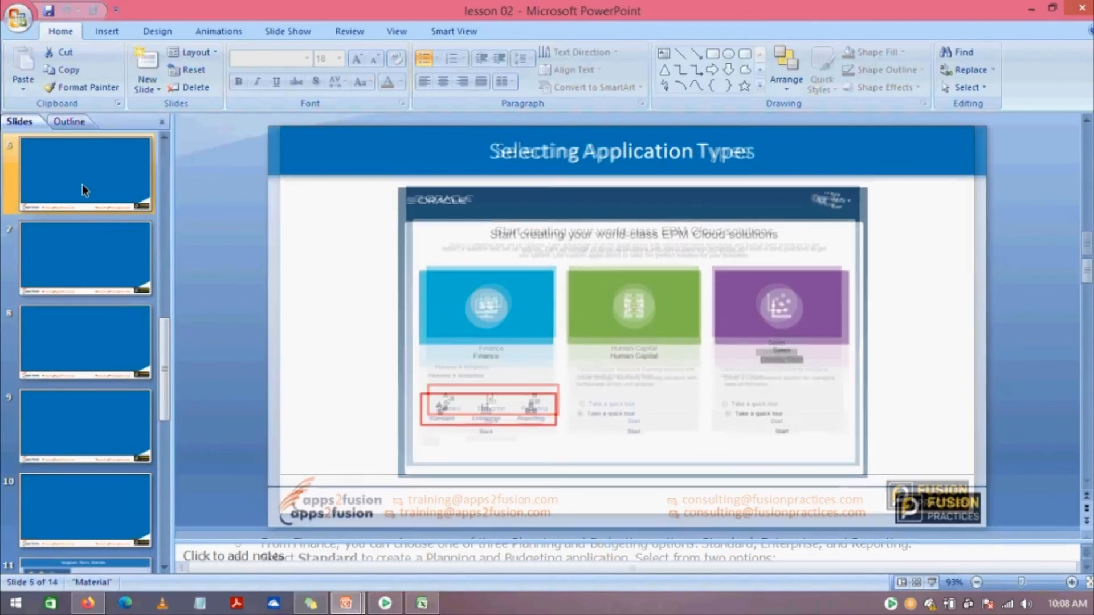
key(Down)
key(Down)
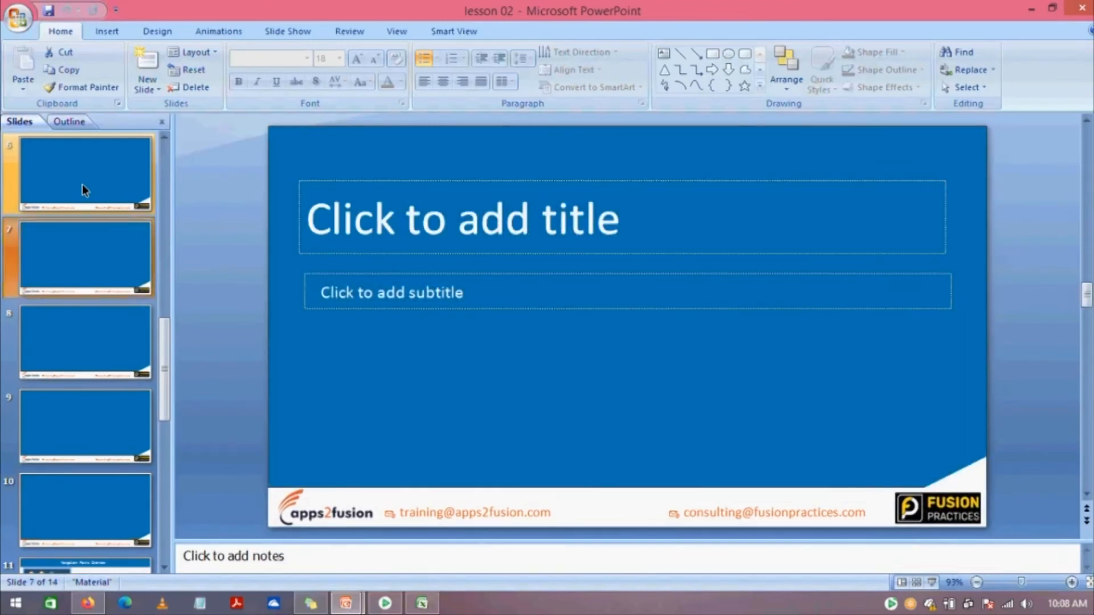
key(Down)
key(Down)
key(Down)
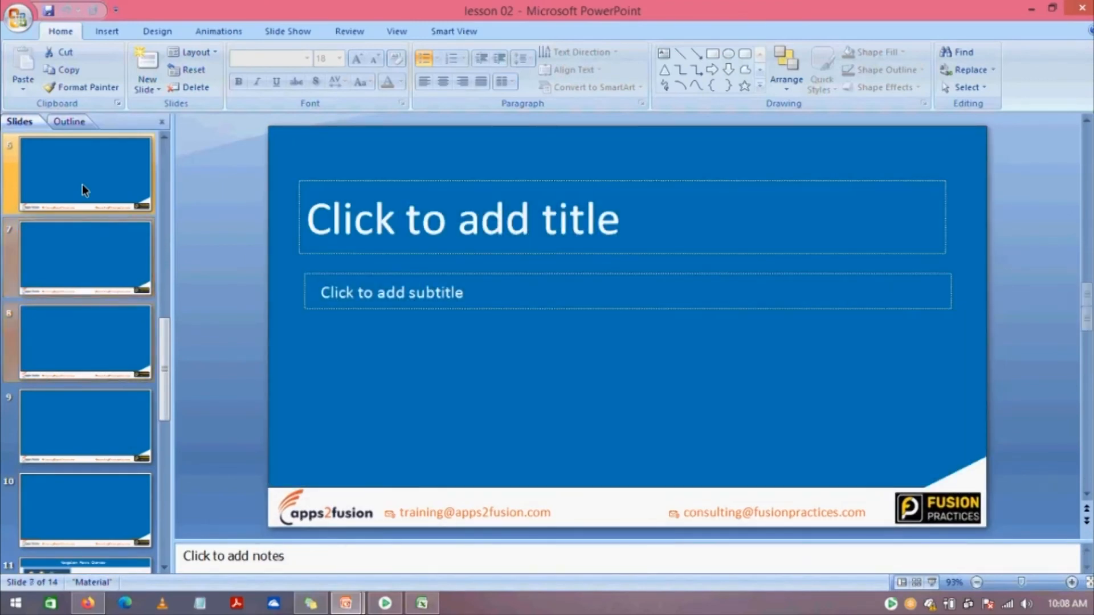
key(Down)
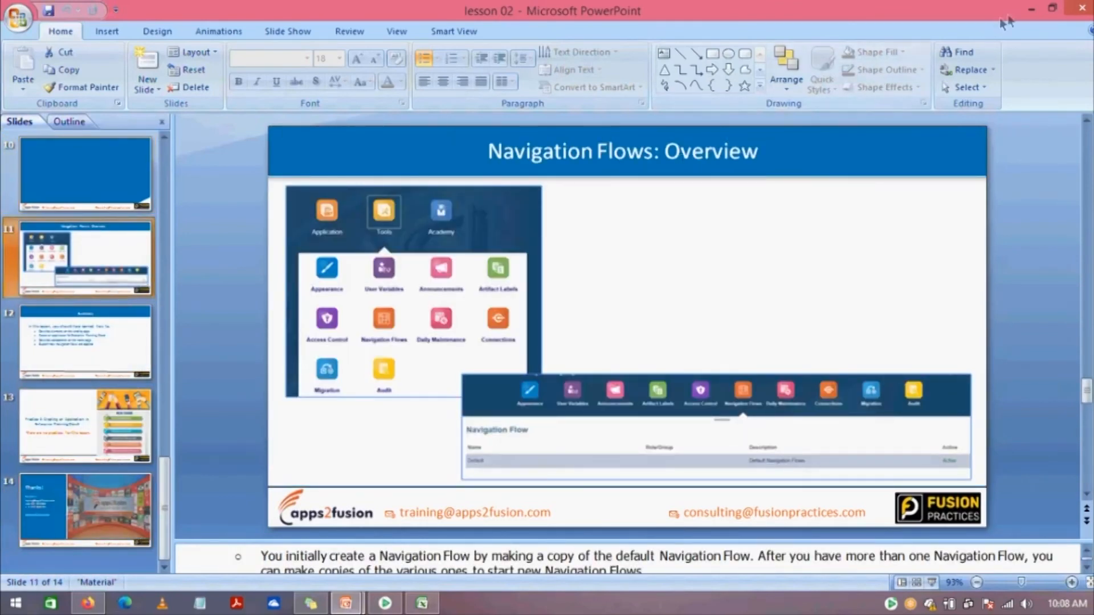
- Return to EPM Cloud in Firefox and expand the Application options on the EPBCS home page
click(1031, 9)
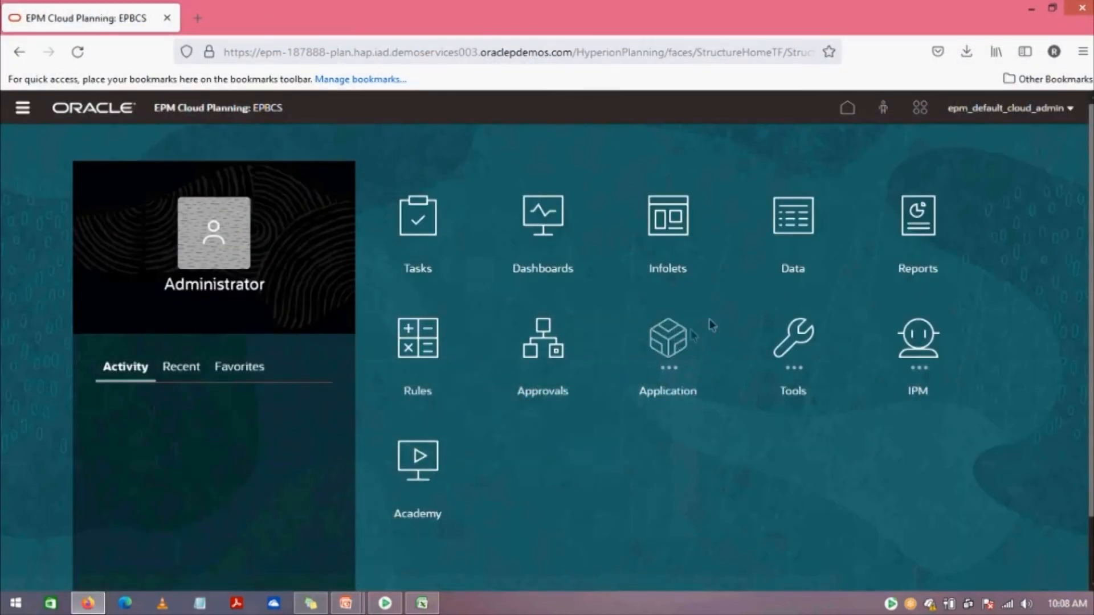
click(670, 342)
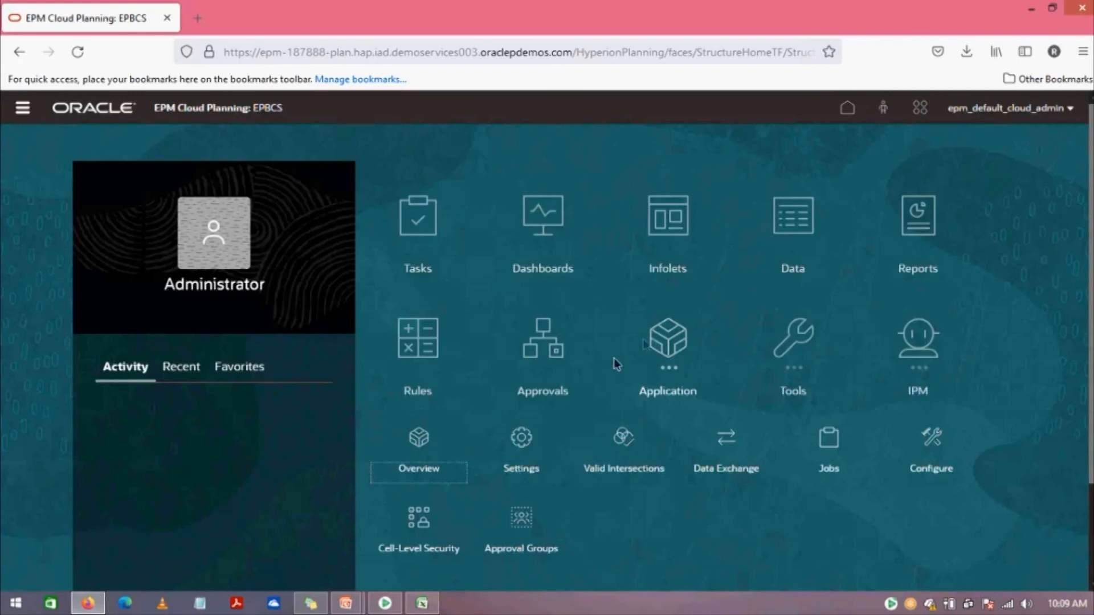
- Open the application overview and examine the type and dimensions of the RevPln and FinPln cubes
click(428, 437)
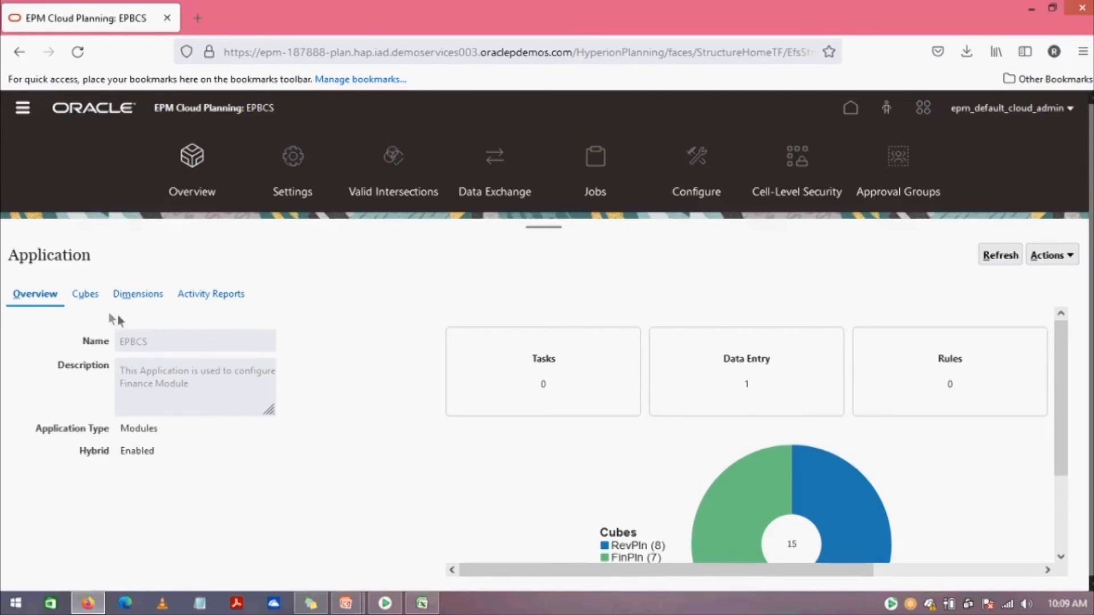
click(85, 297)
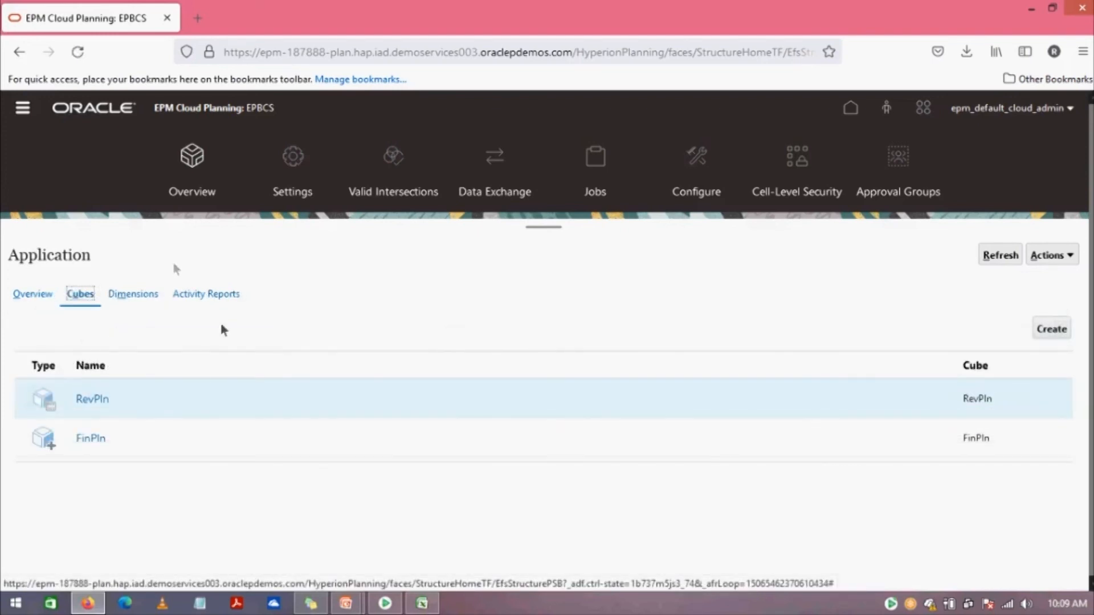
click(94, 400)
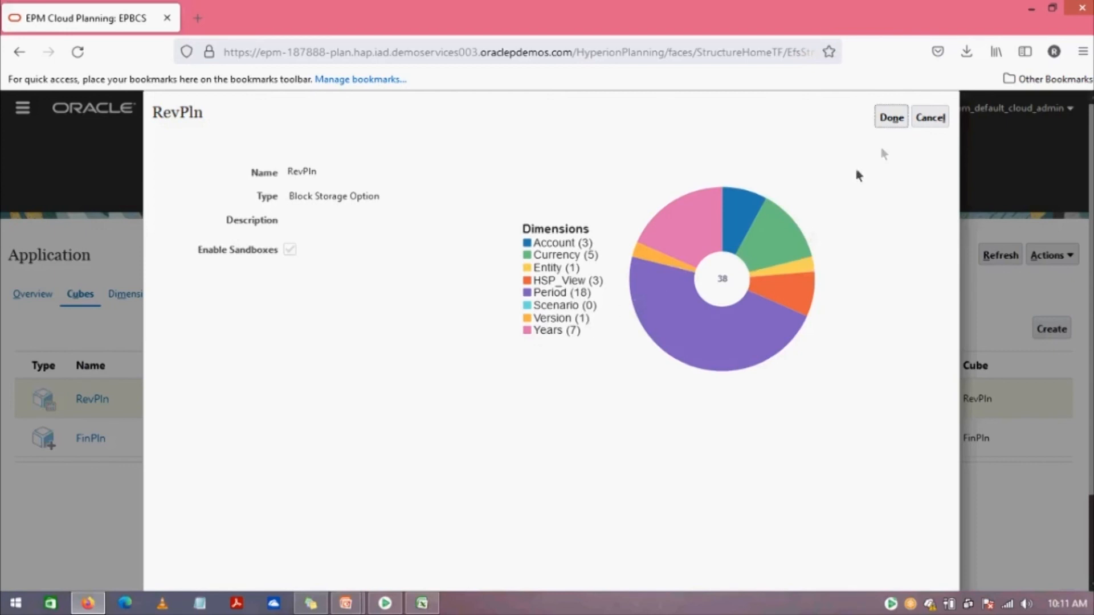
click(918, 123)
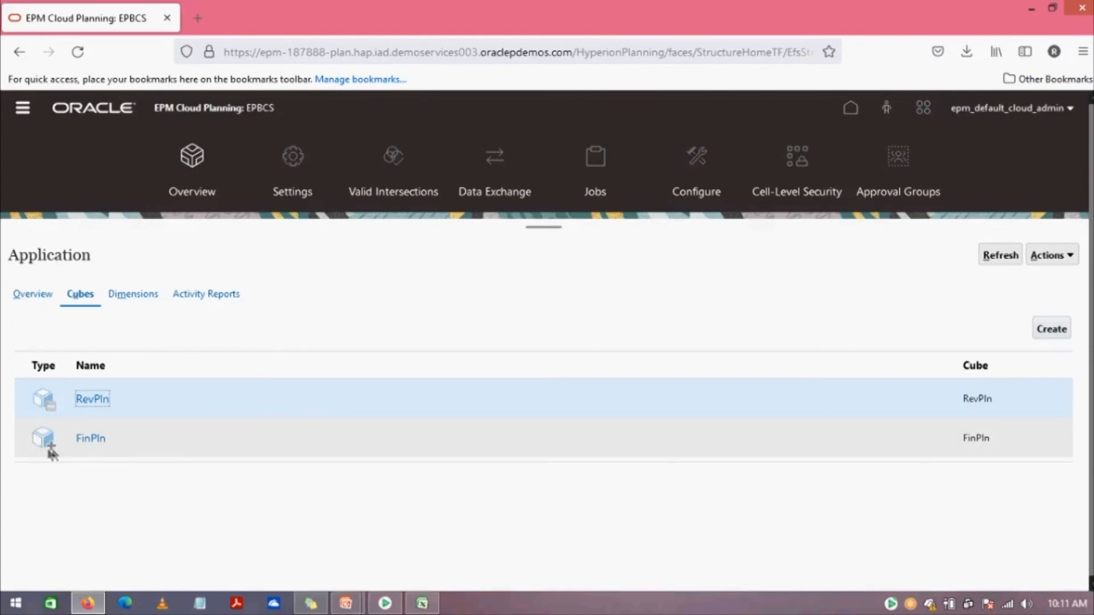
click(93, 439)
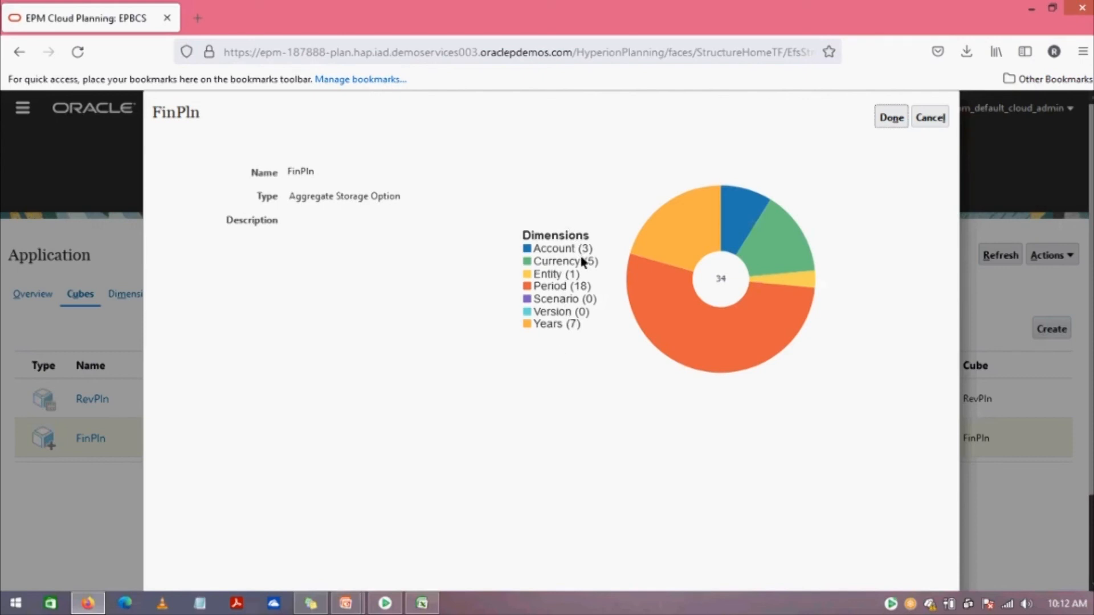
click(935, 118)
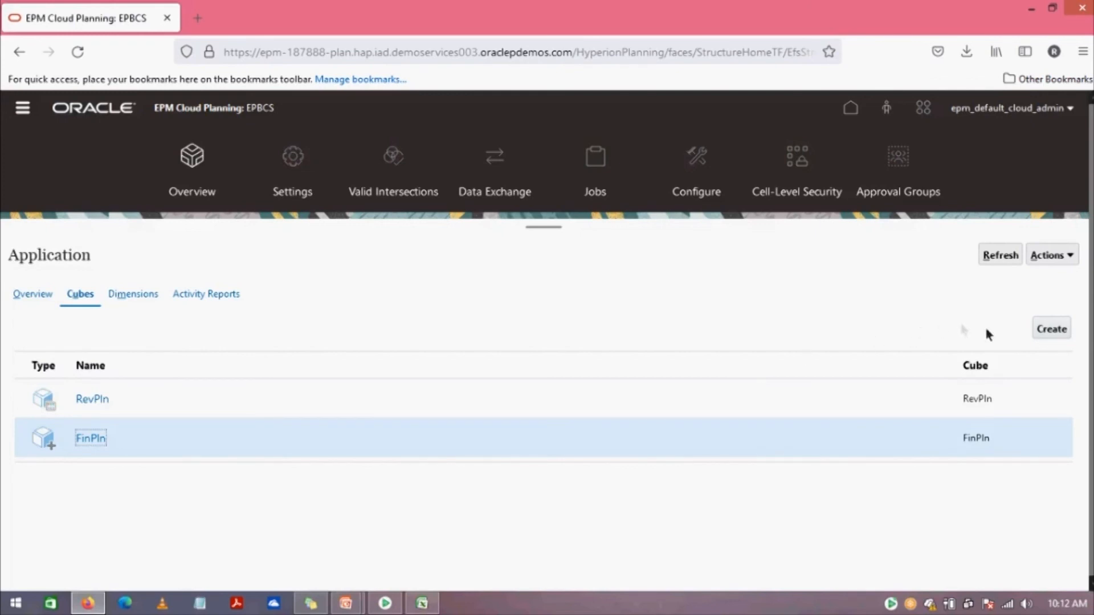
- Start a new cube named FinASO with the type Aggregate Storage Option
click(1052, 330)
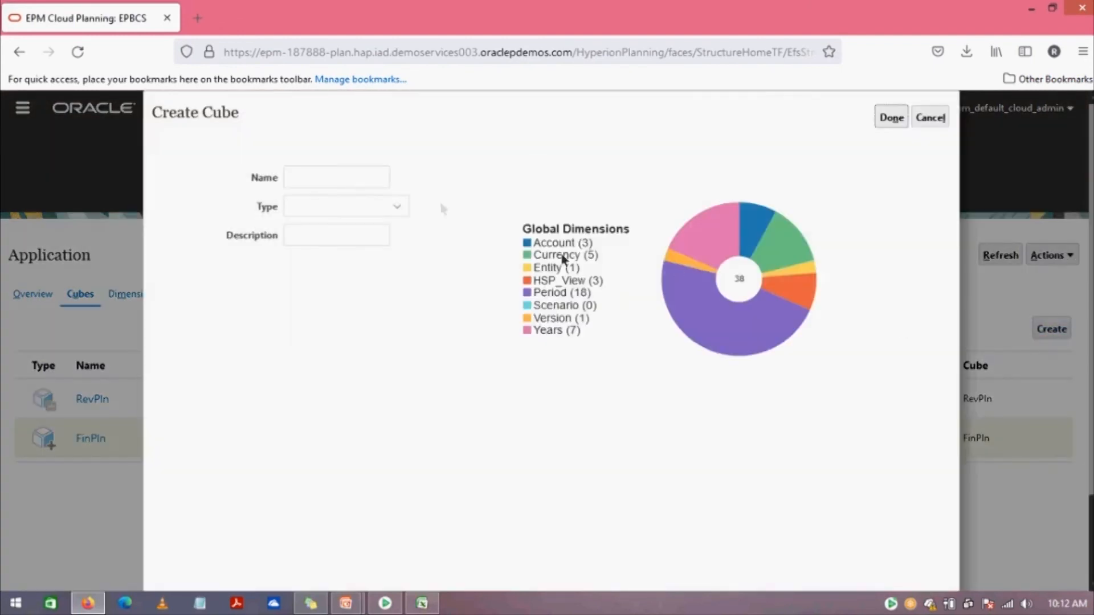
click(339, 180)
text(FinASO)
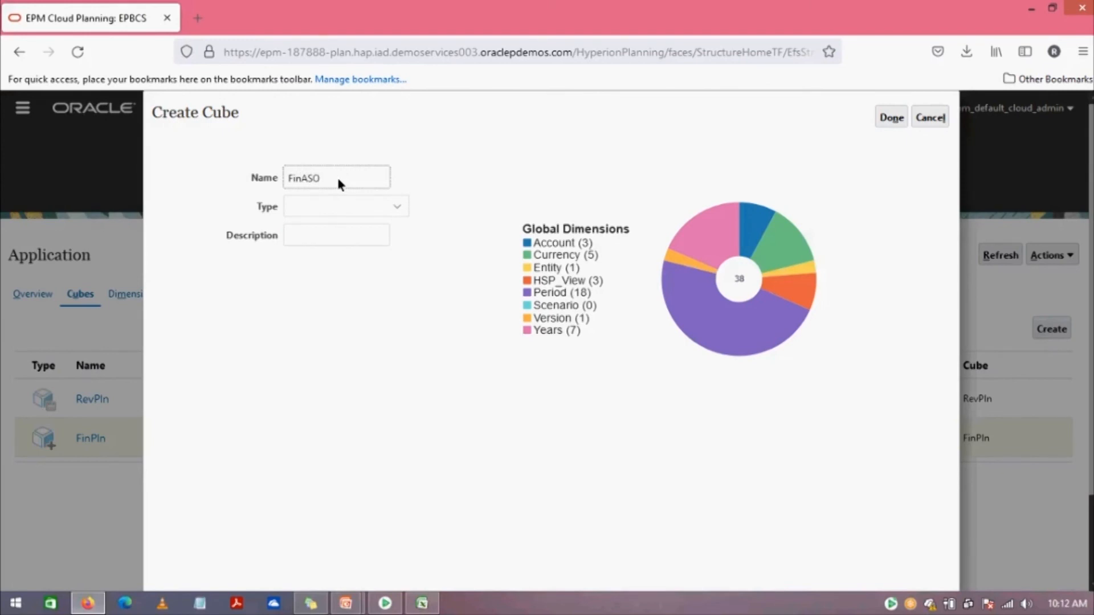
click(397, 205)
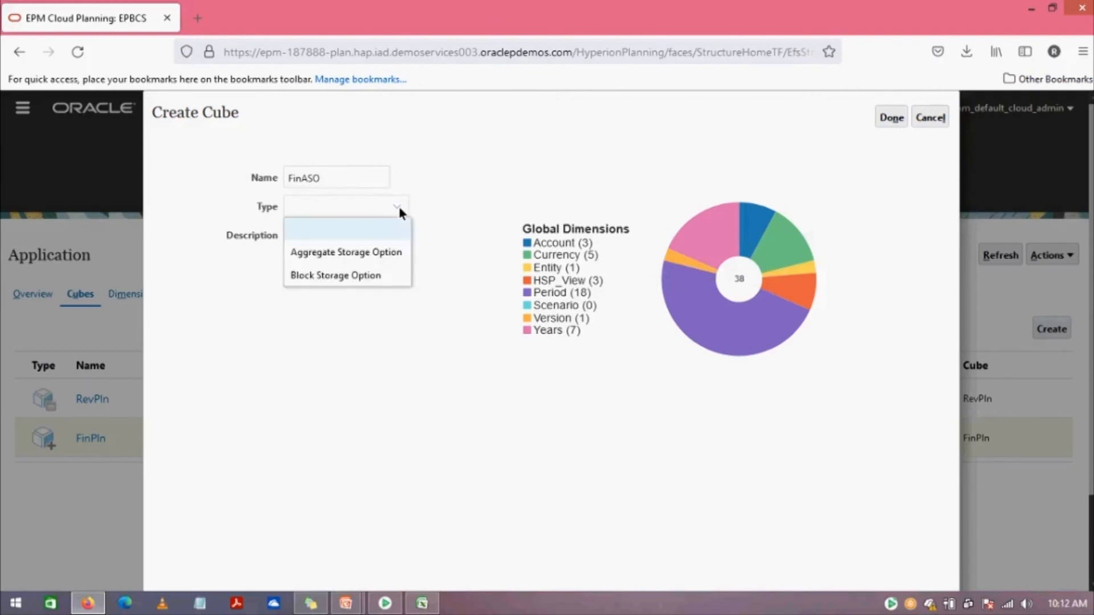
click(324, 257)
click(320, 238)
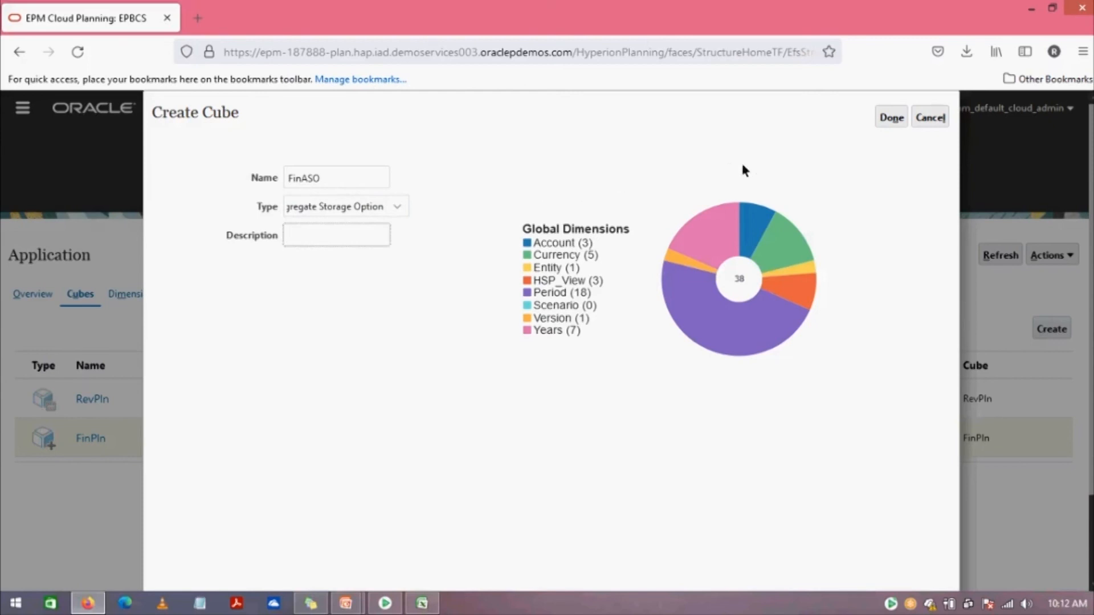
- Enter FinReportingCube as the cube's description, create the cube and acknowledge the creation notice
click(891, 118)
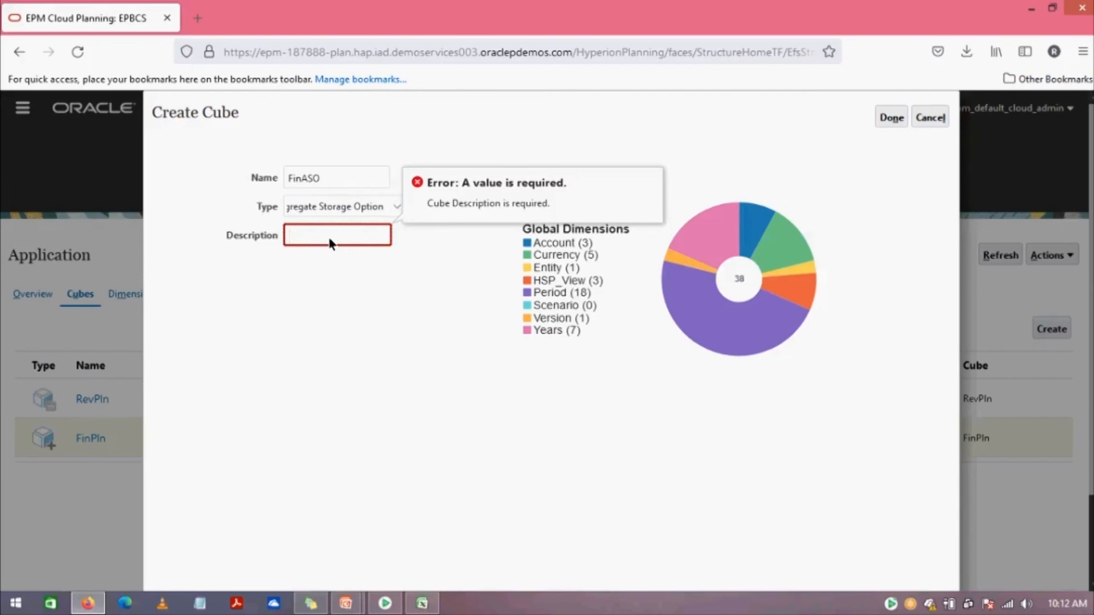
text(F)
key(BackSpace)
text(FinReportingCube)
click(894, 119)
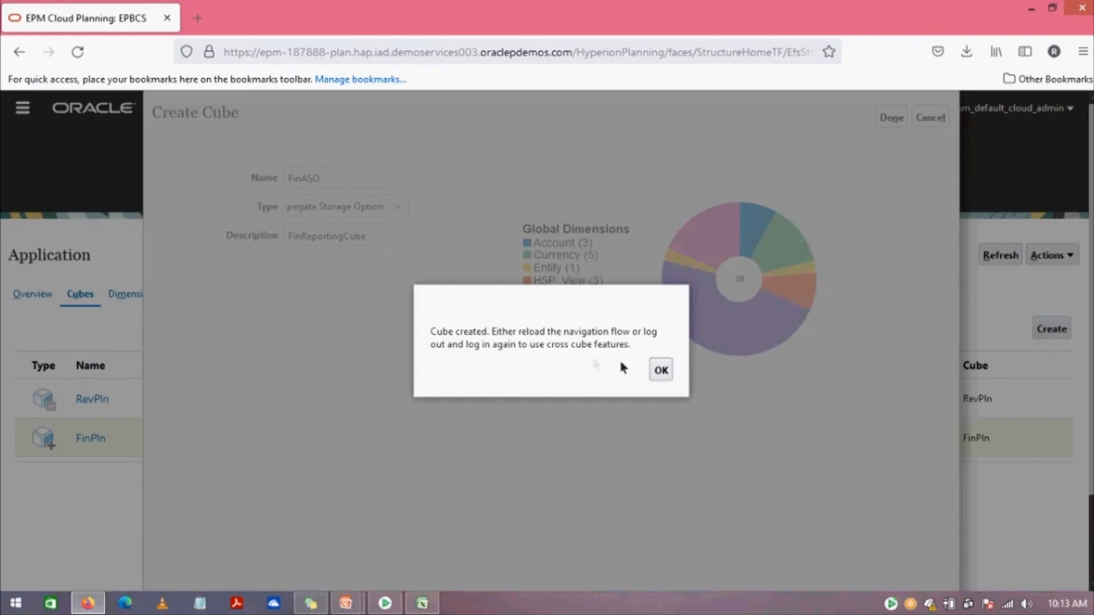
click(659, 371)
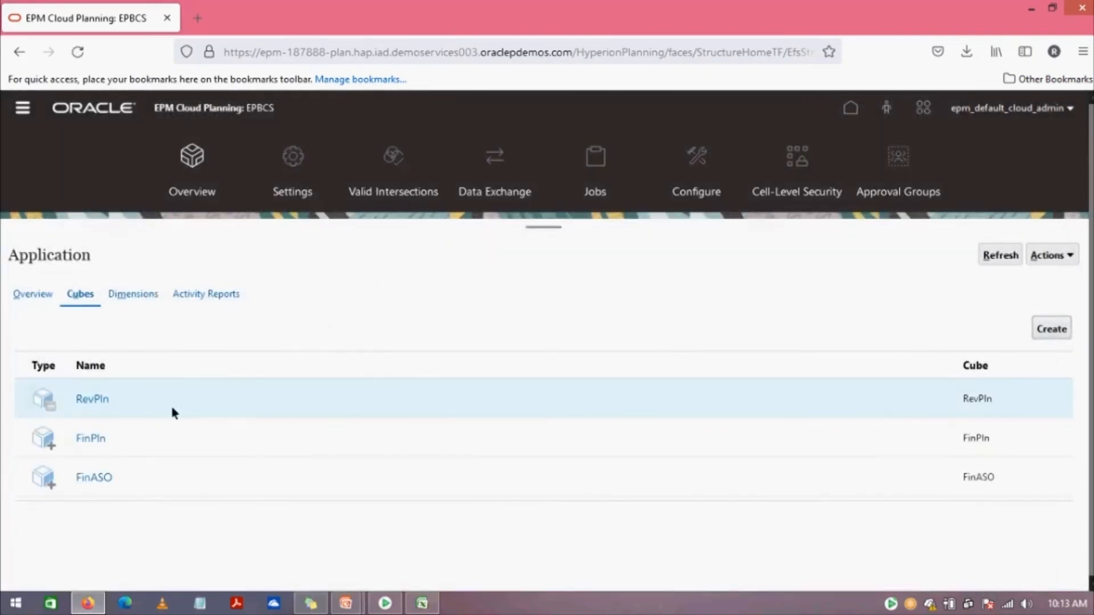